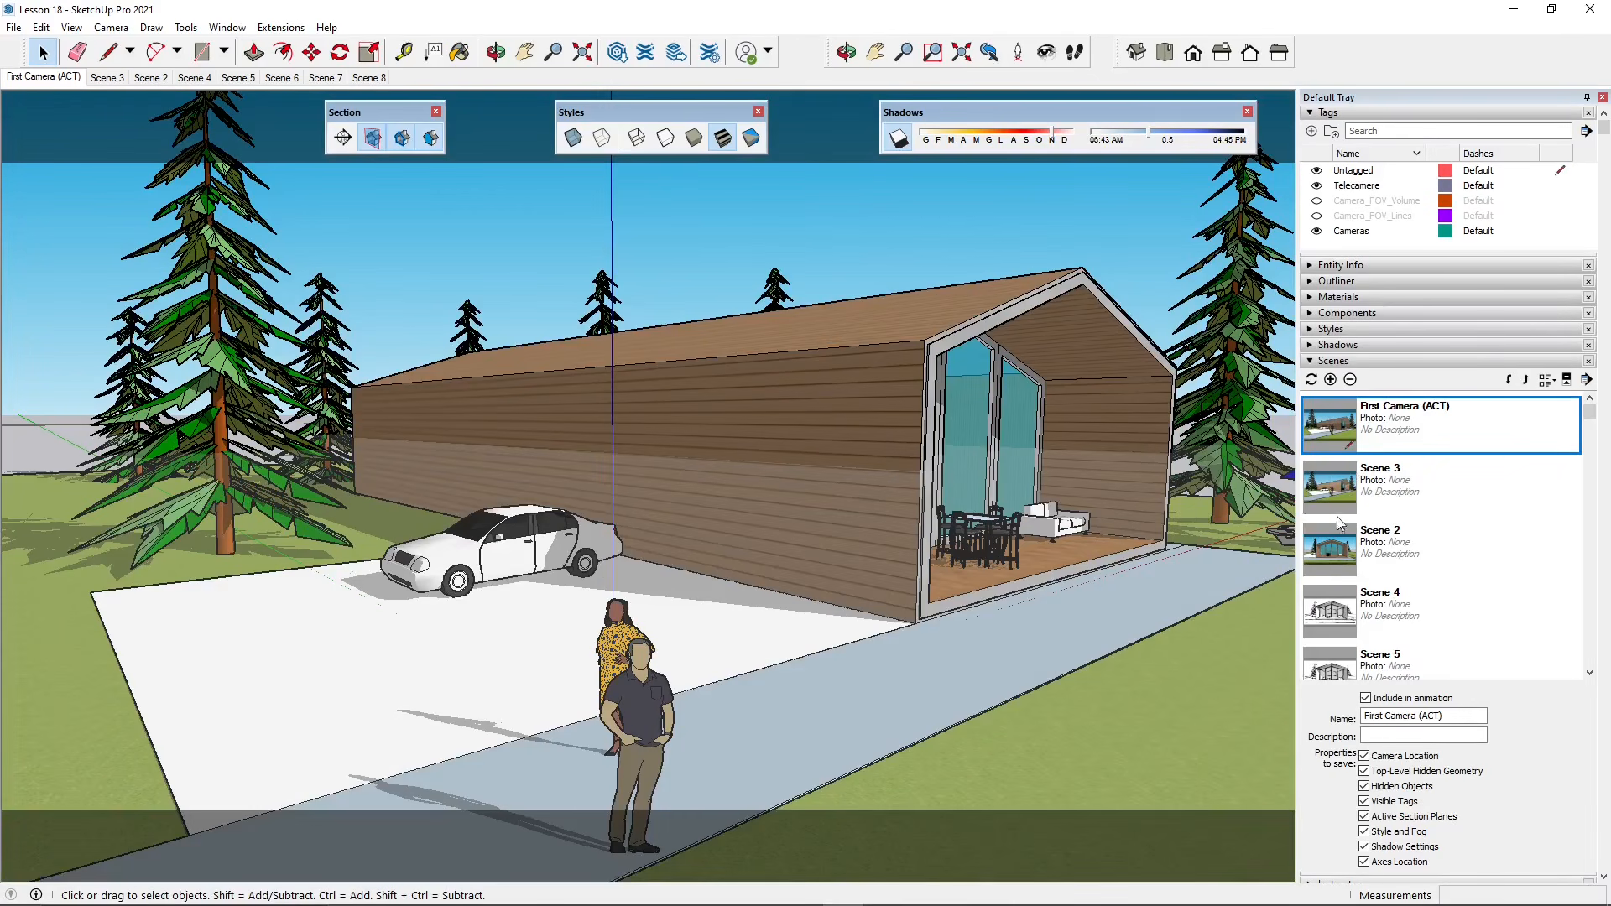
- Preview the First Camera (ACT) scene, then activate Scene 3 in the Scenes panel
click(1366, 480)
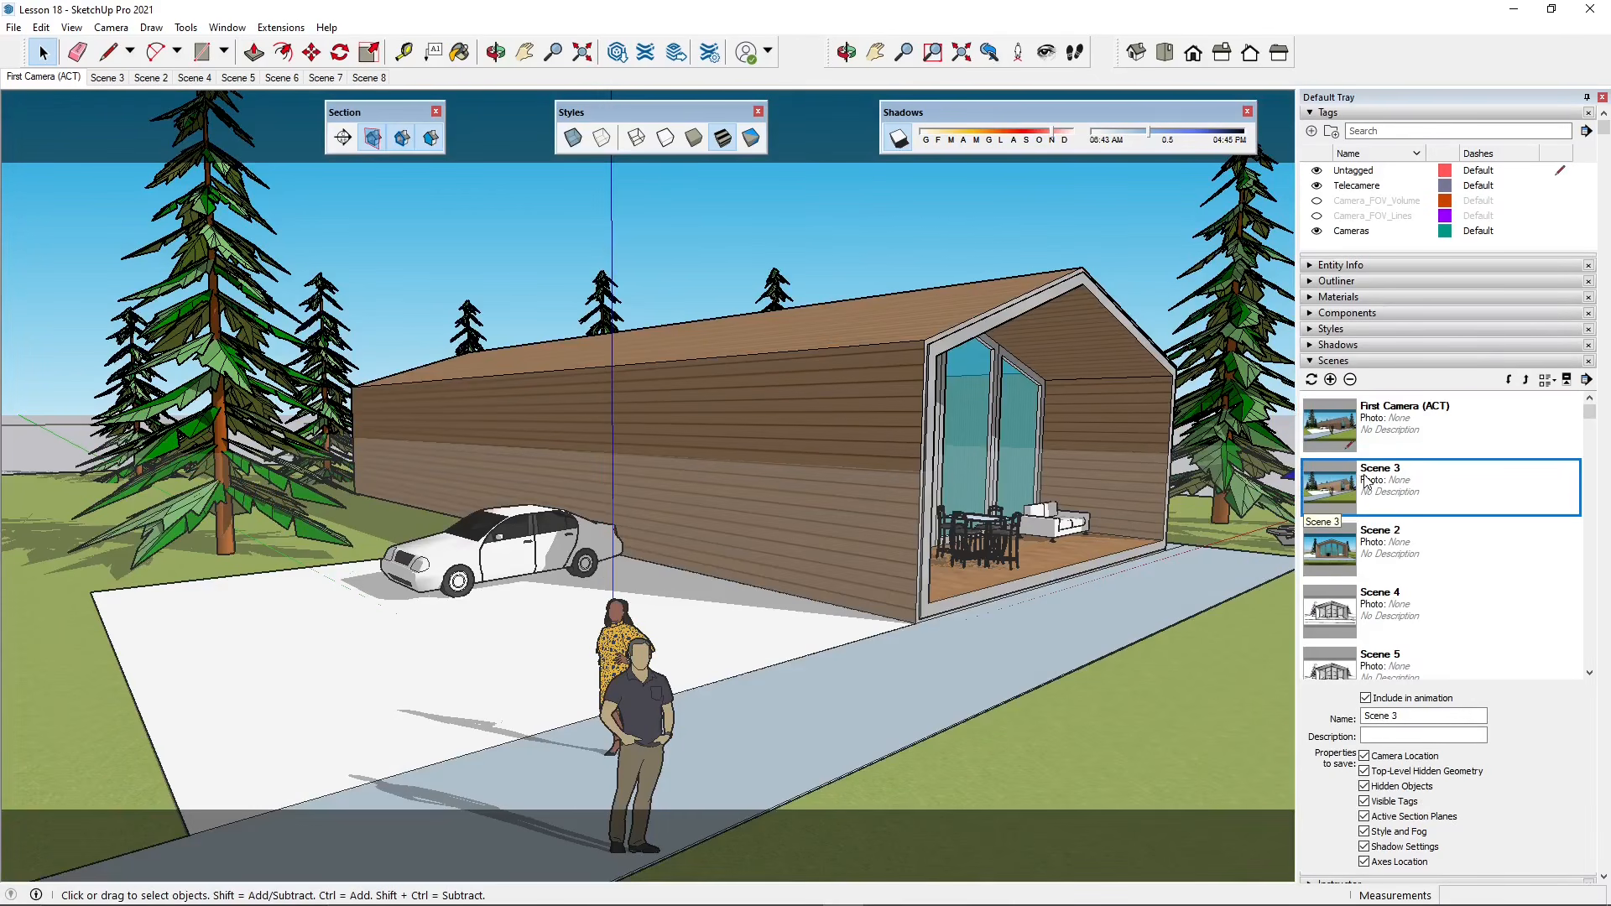
click(1339, 432)
click(1326, 493)
double_click(1344, 446)
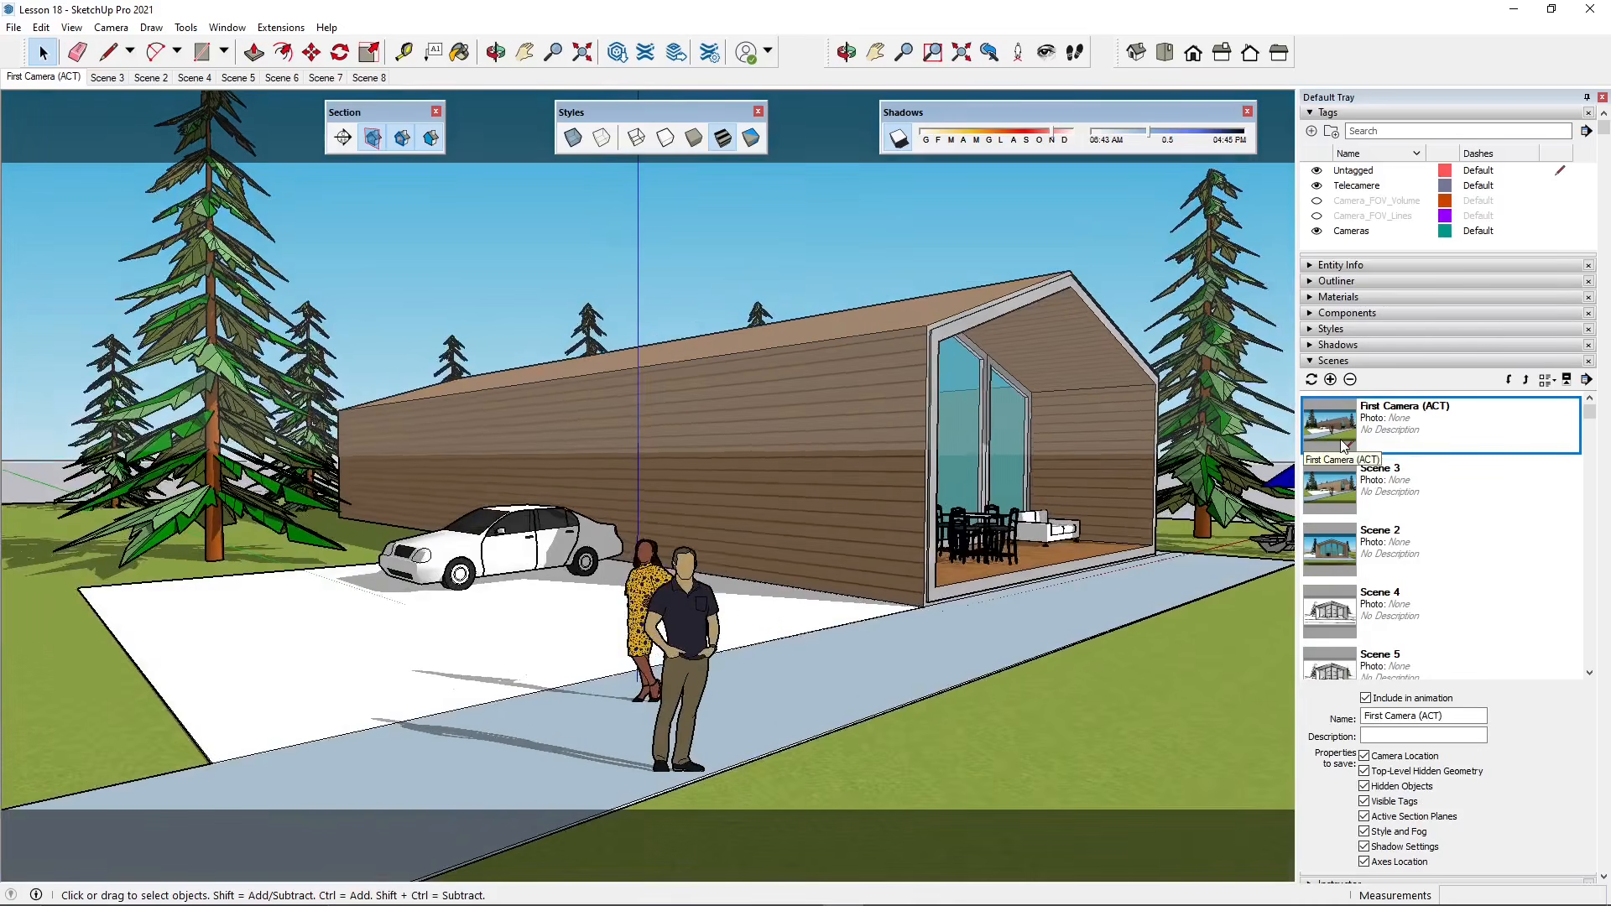
double_click(1337, 493)
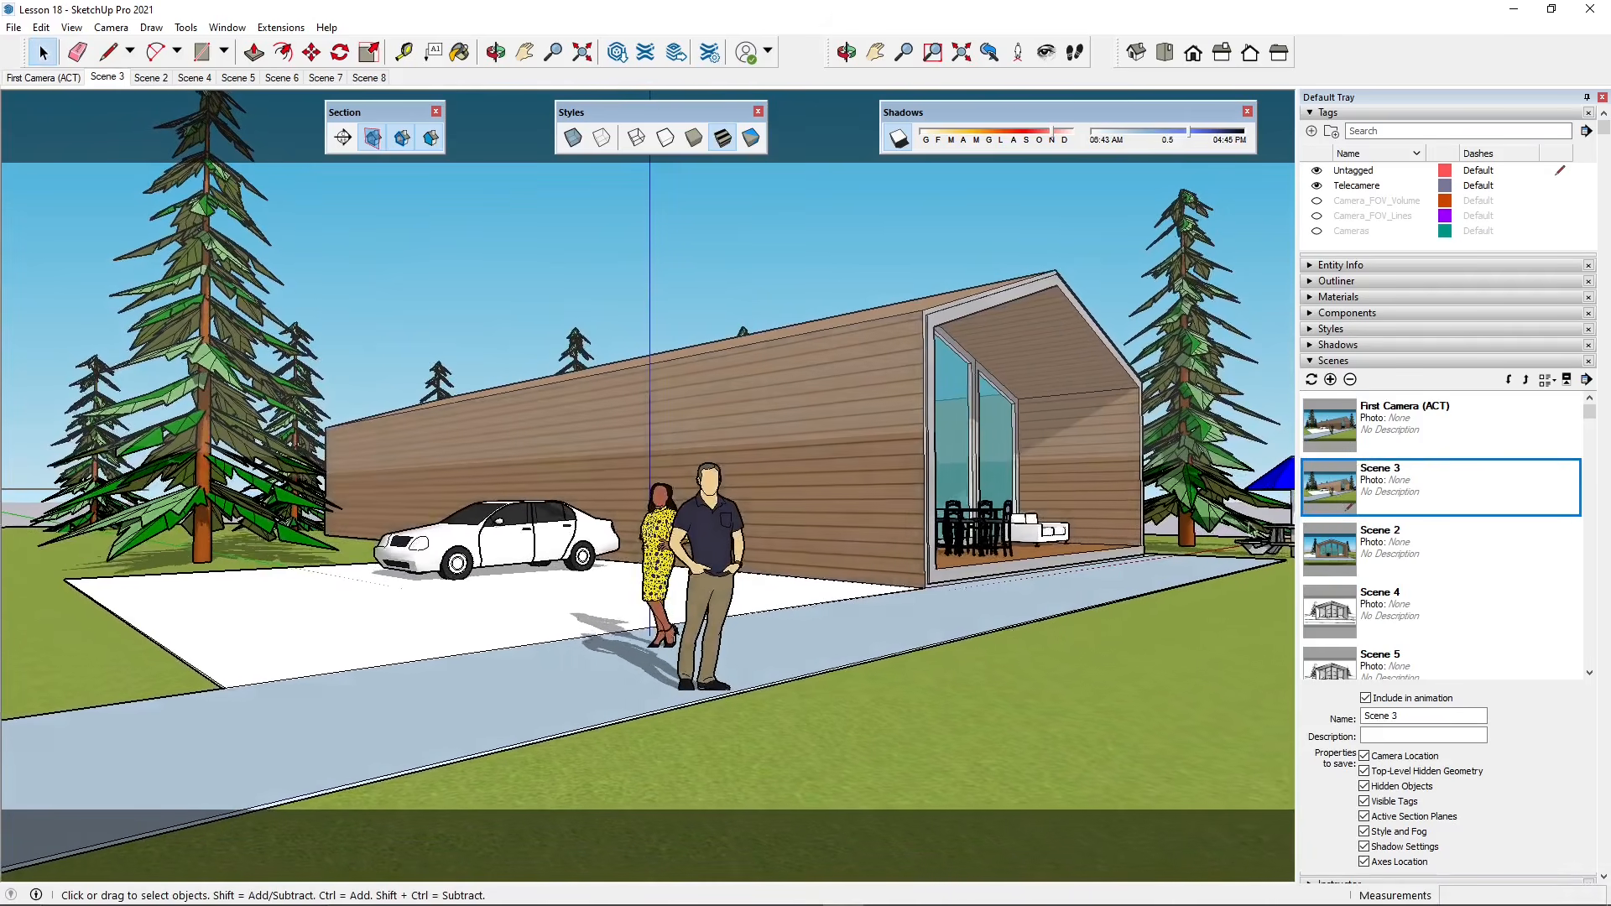
scroll(1503, 779, down, 2)
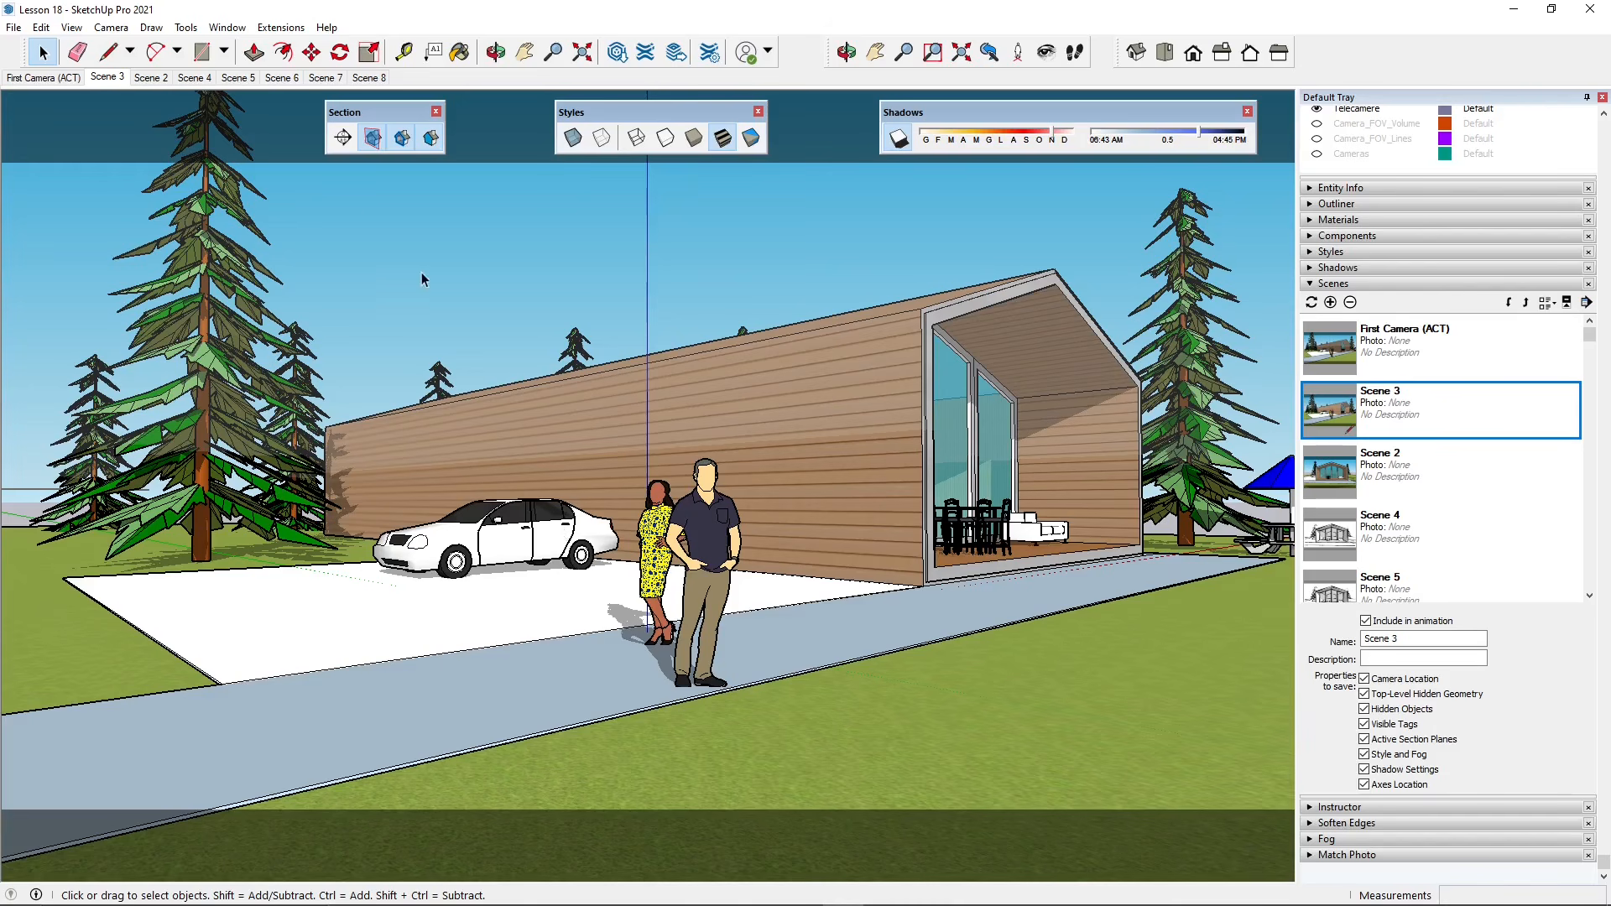
- Browse the File menu's 3D Warehouse and Trimble Connect submenus, leaving Trimble Connect expanded
click(13, 26)
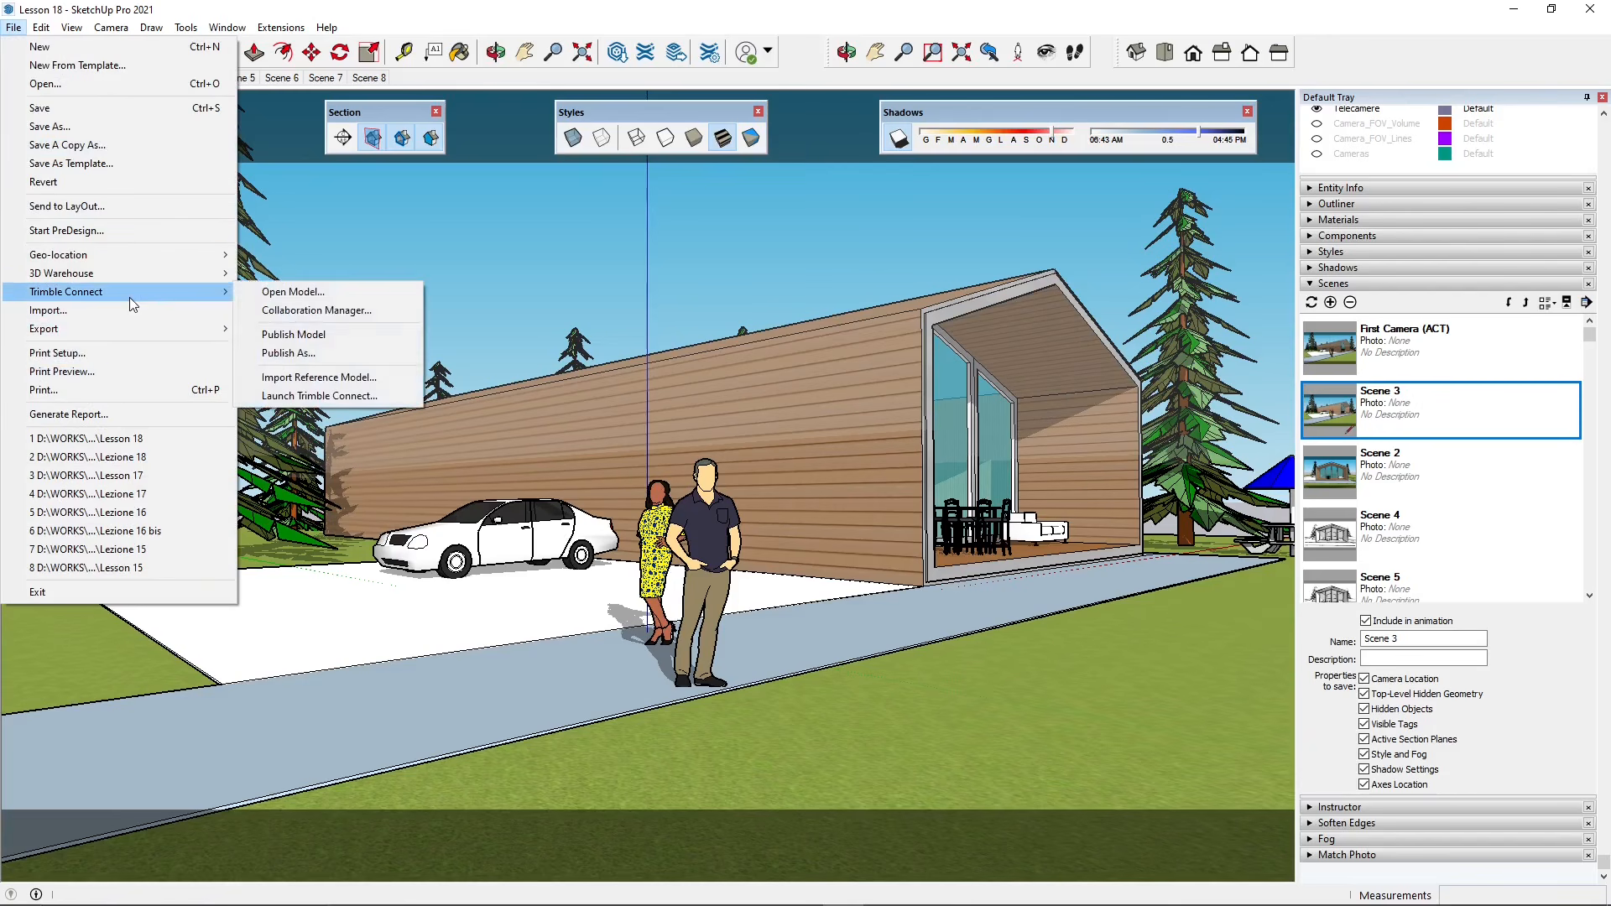
mouse_move(184, 294)
click(339, 298)
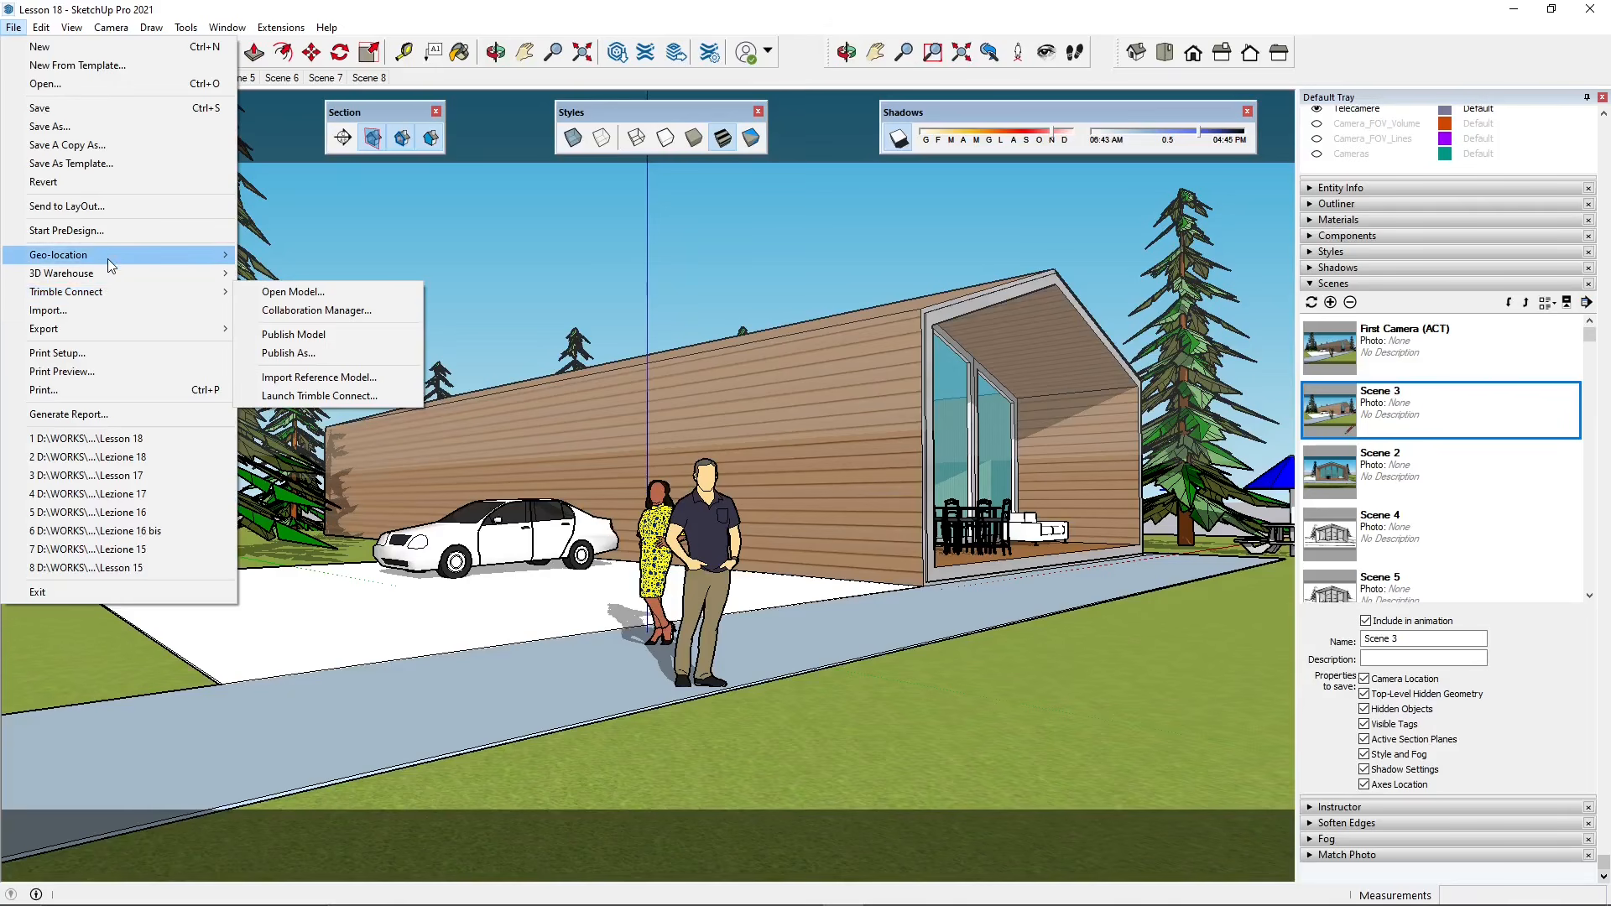
mouse_move(112, 272)
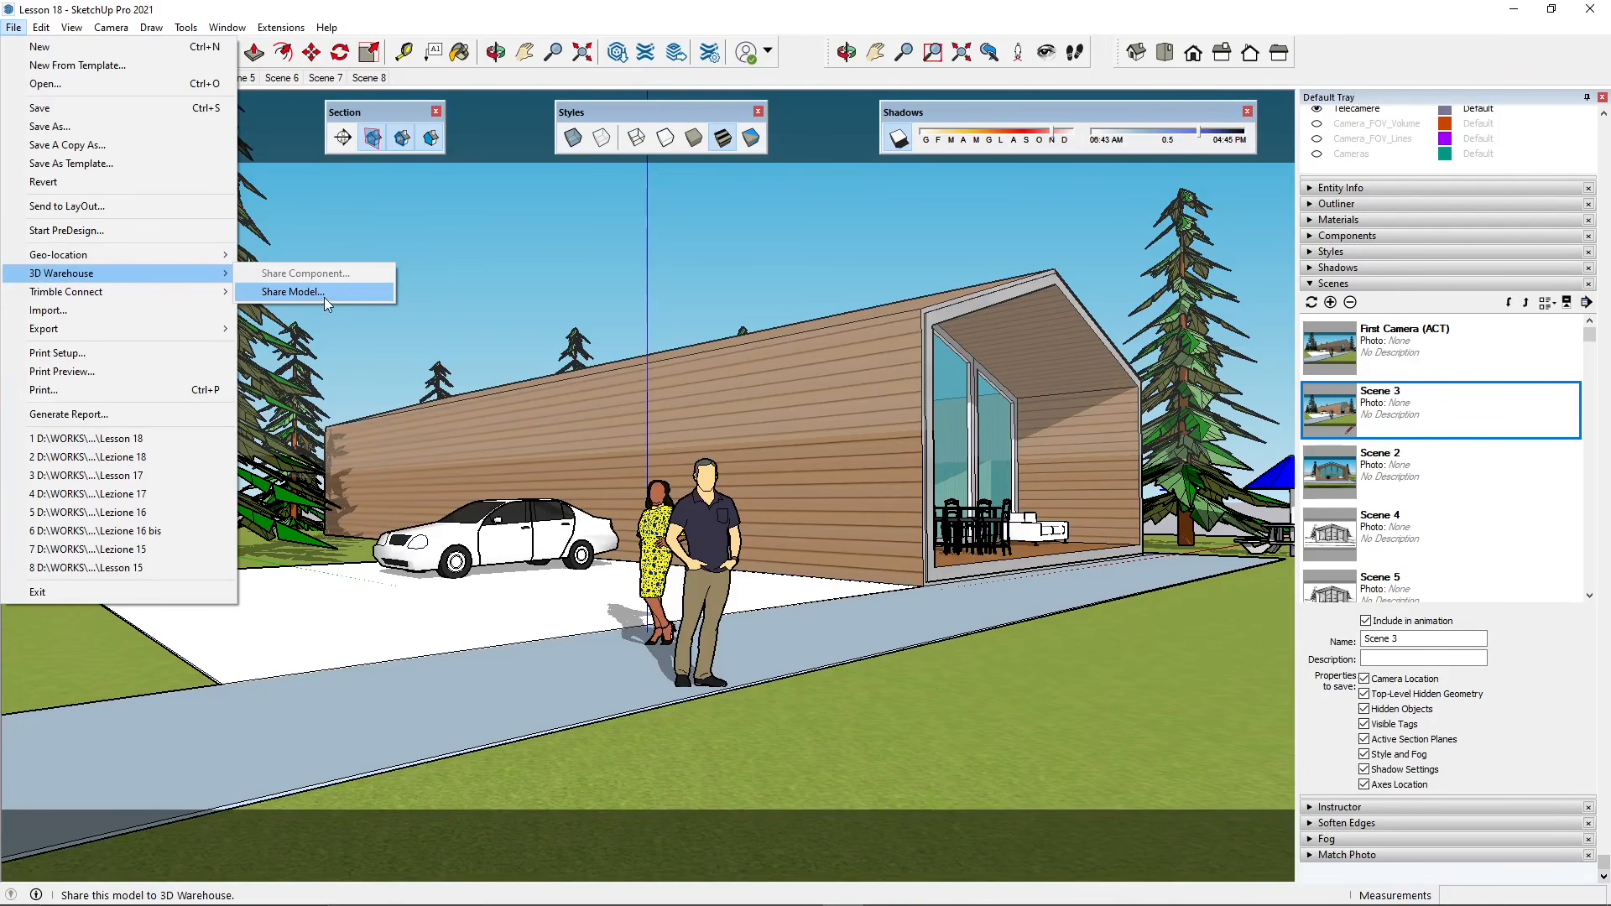
mouse_move(193, 289)
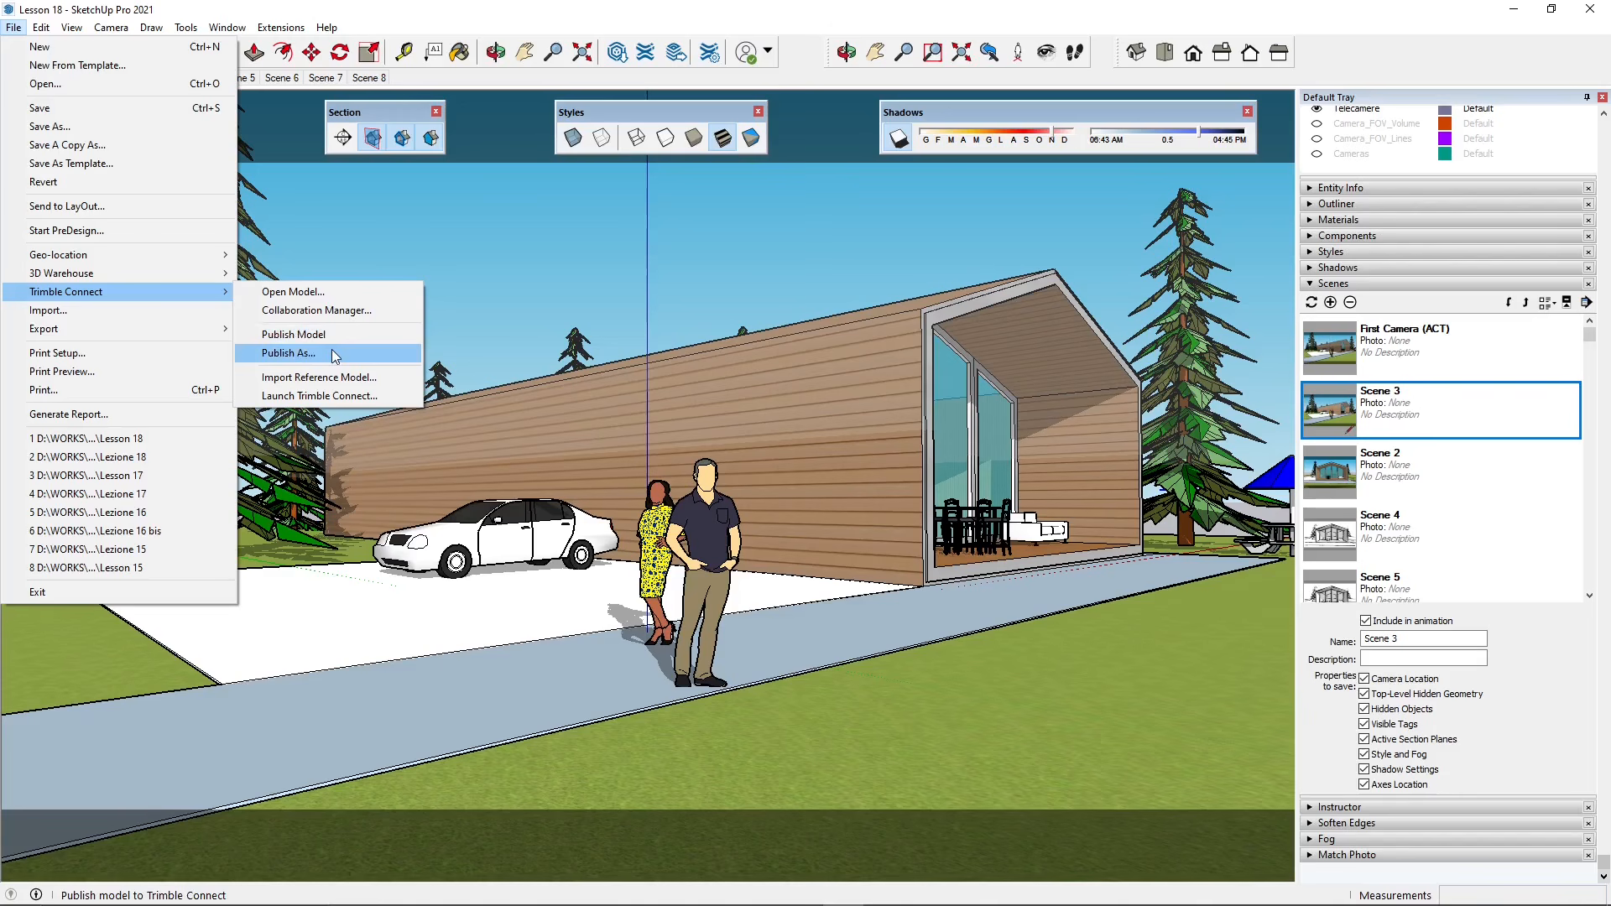
- Launch Trimble Connect in the browser and switch from North America back to the Europe server
click(319, 406)
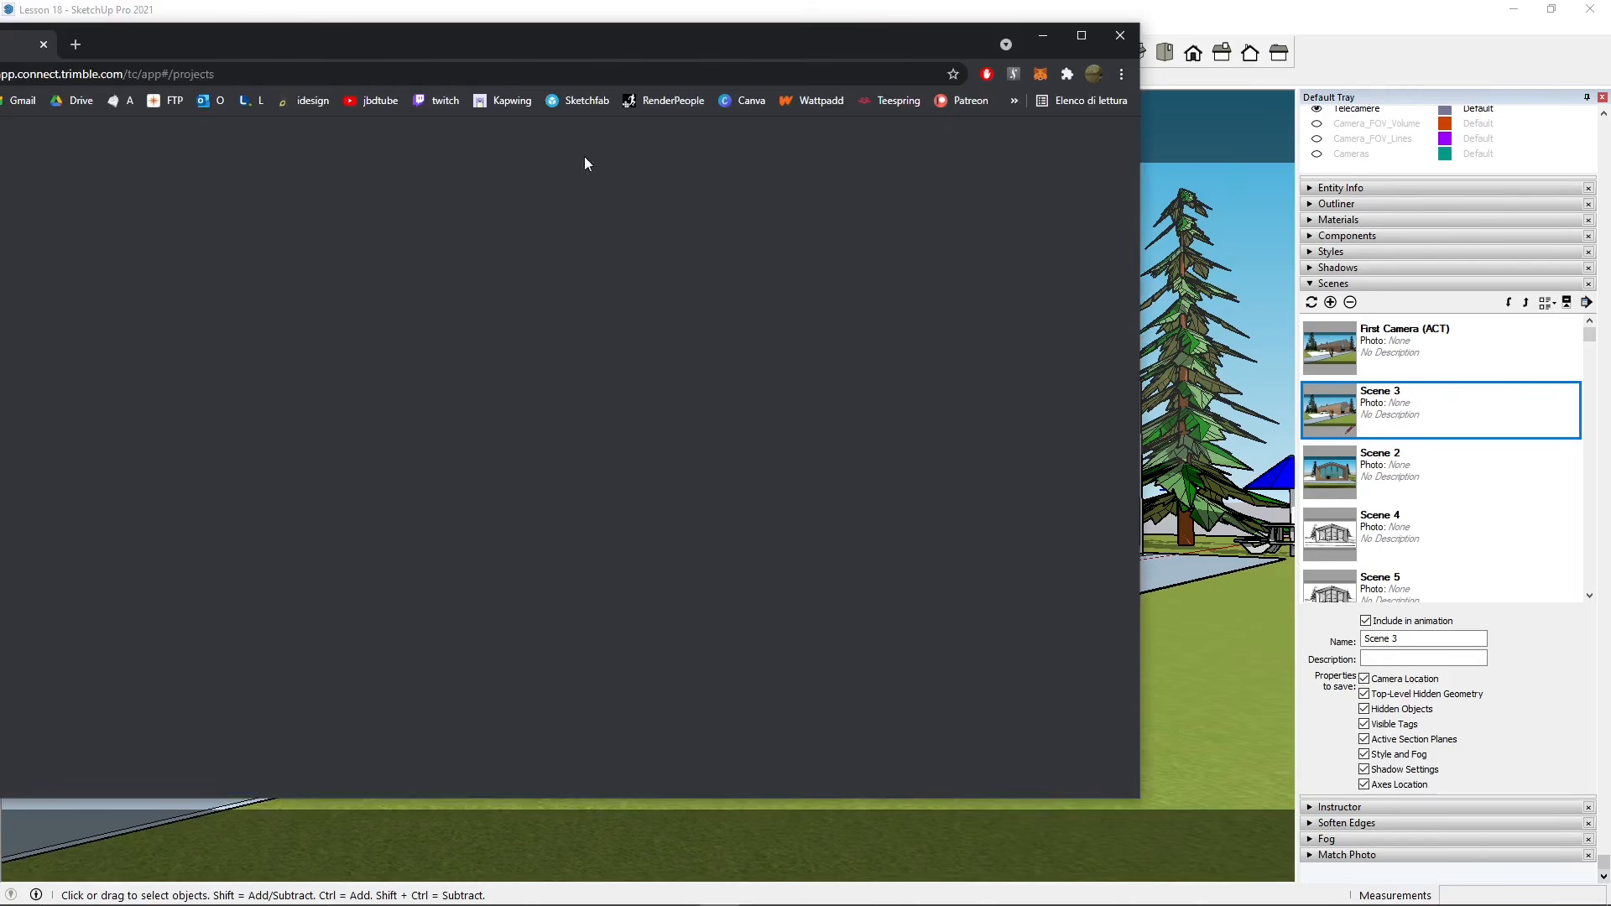
drag(580, 49, 809, 111)
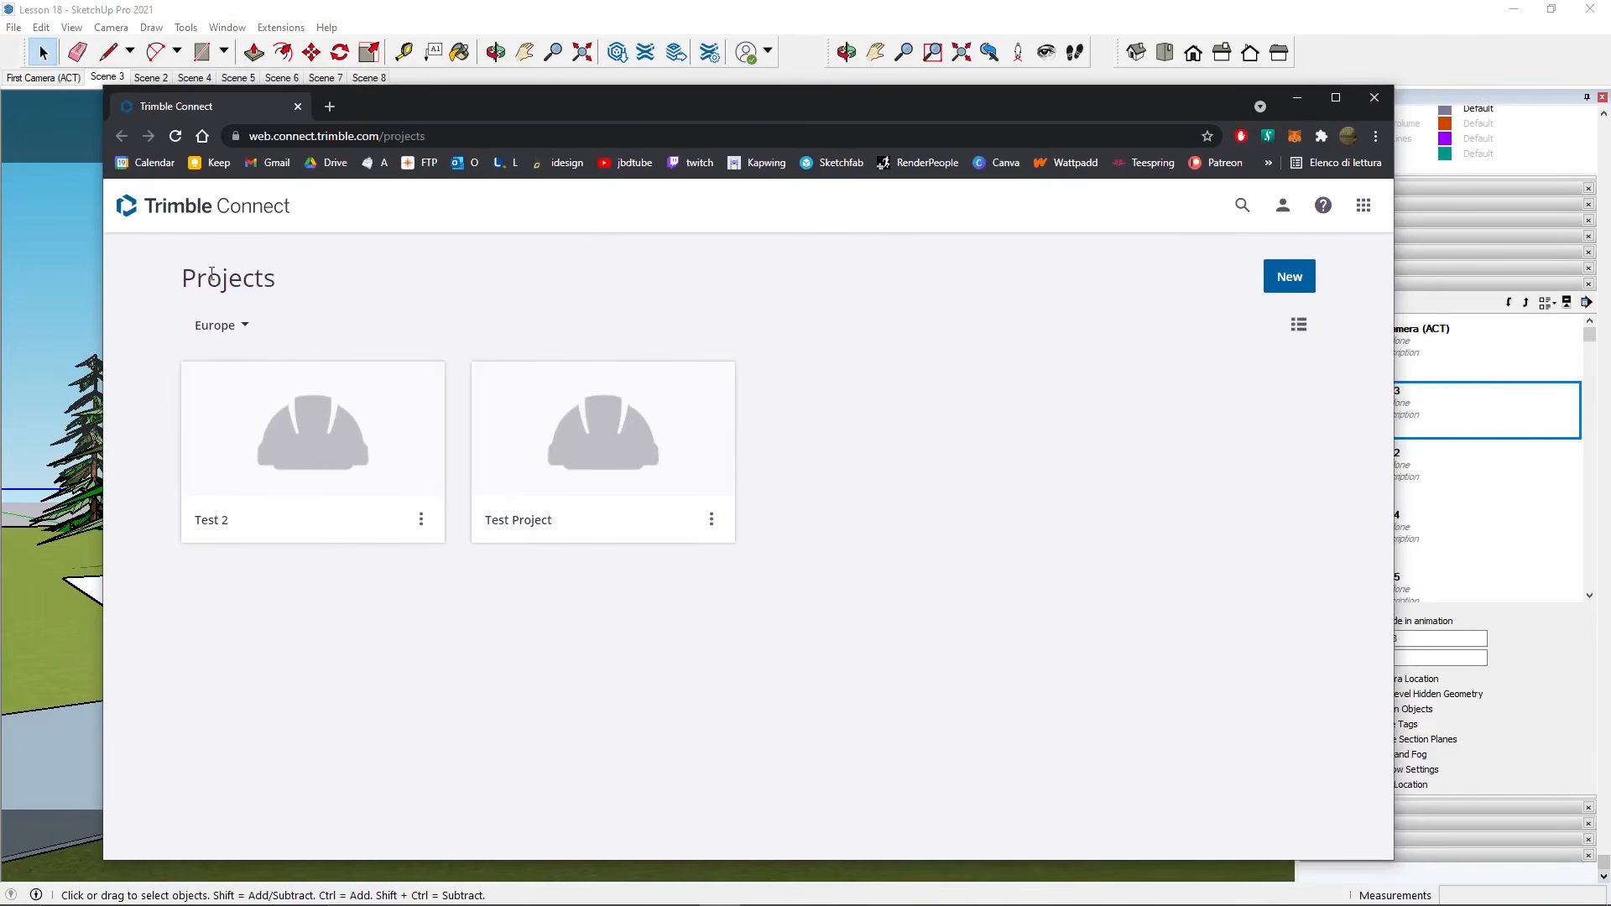
click(240, 327)
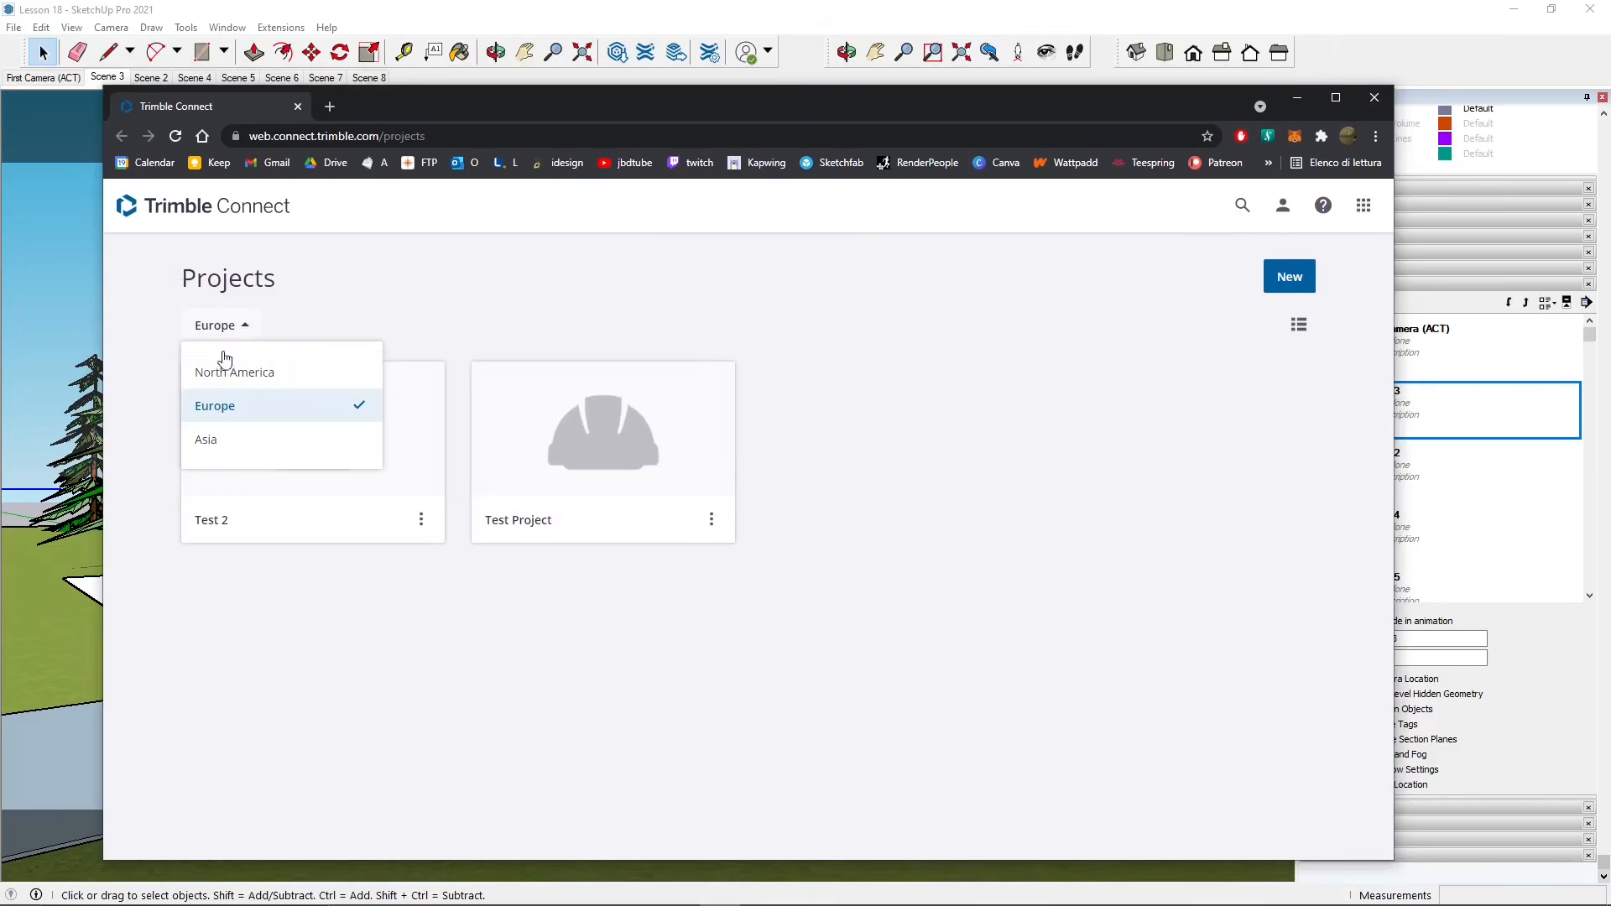
click(221, 364)
click(208, 327)
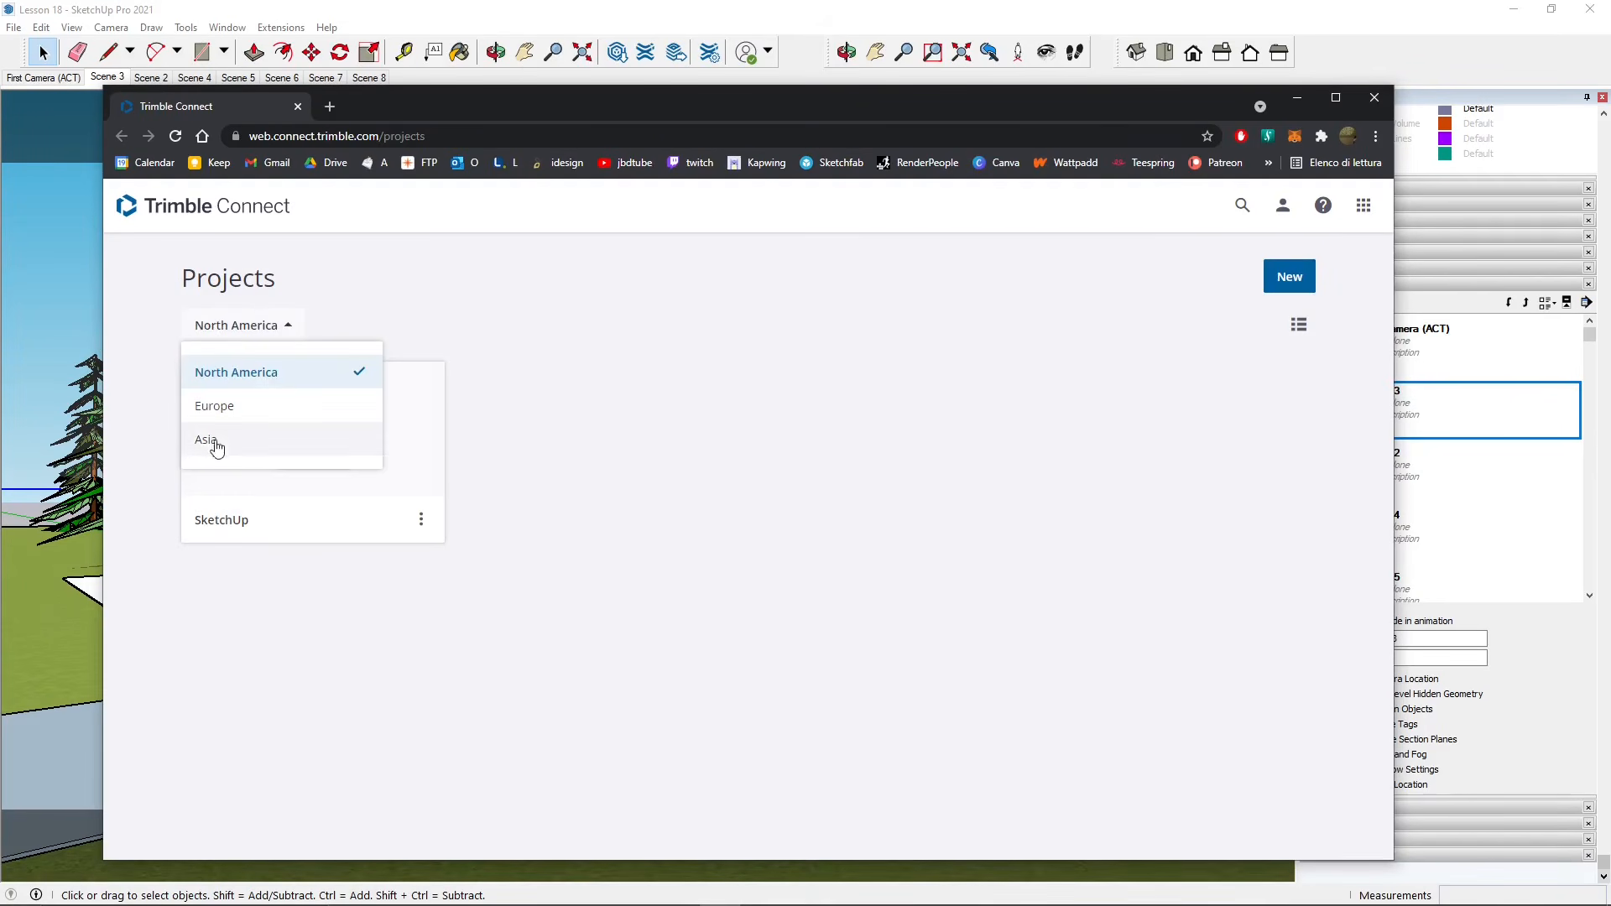
click(206, 409)
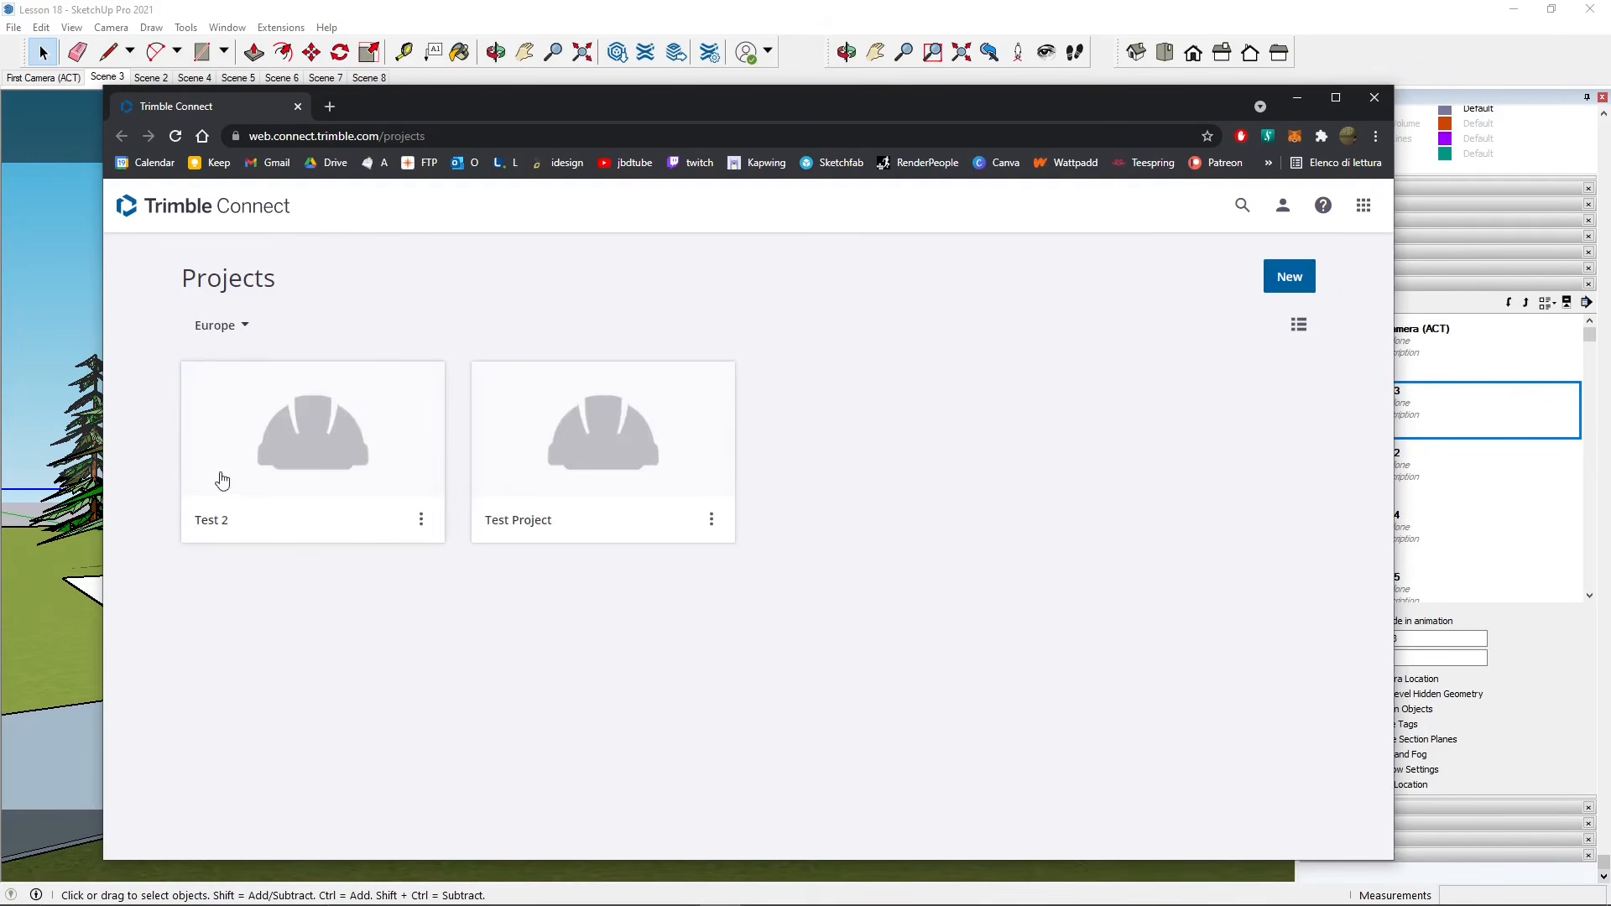
- Toggle the projects between list and card layouts, ending on cards
click(1299, 325)
click(1298, 327)
click(1299, 327)
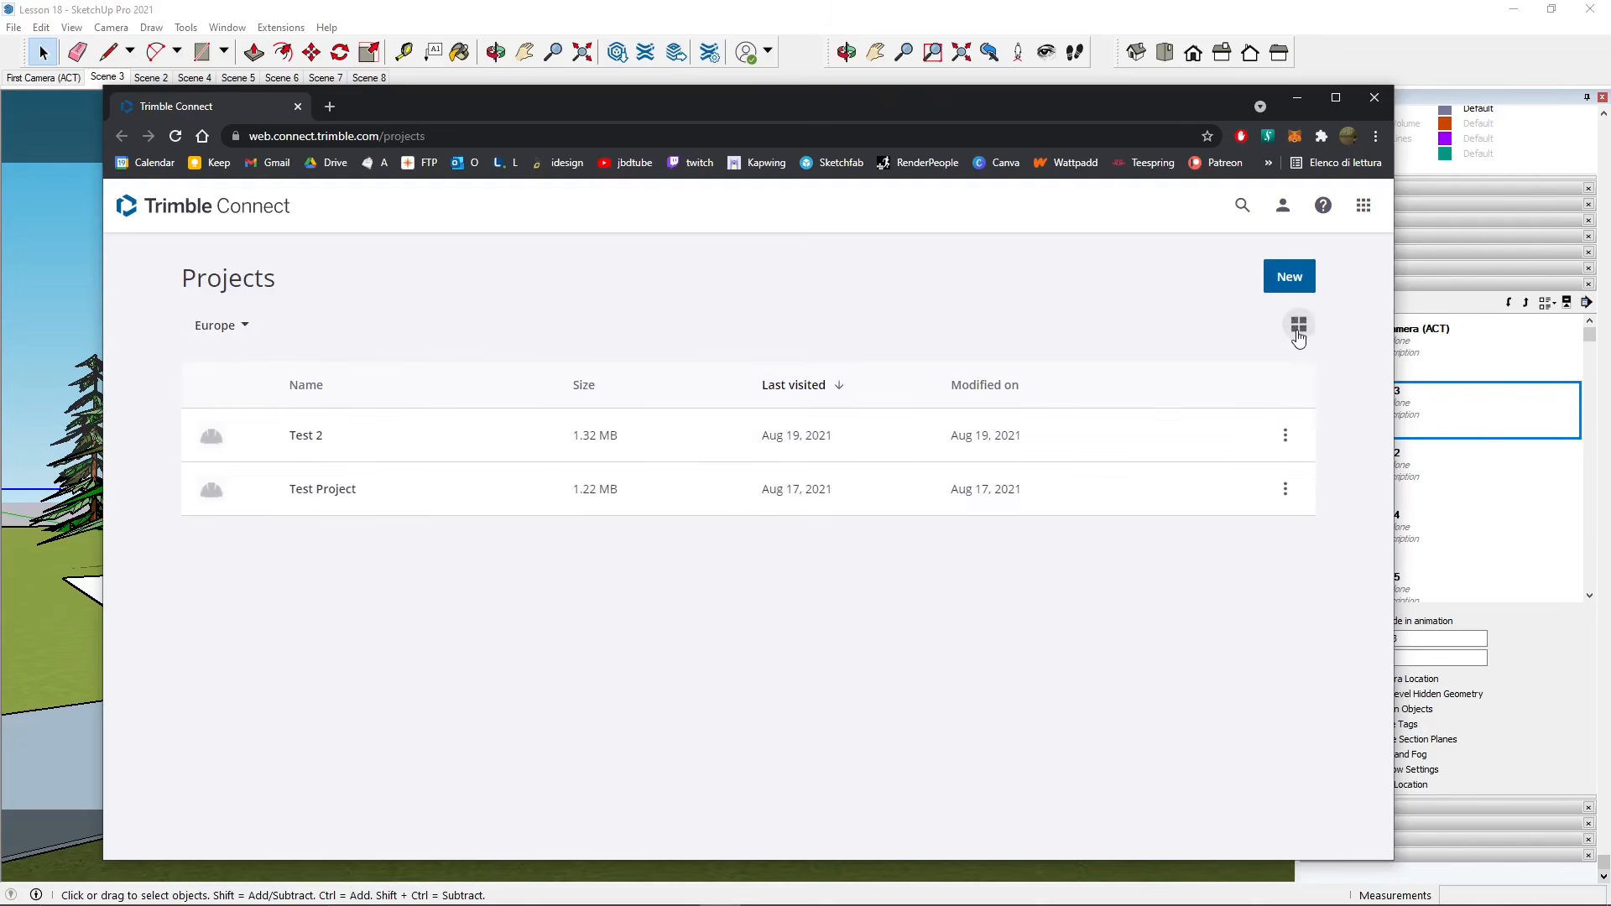
click(1296, 334)
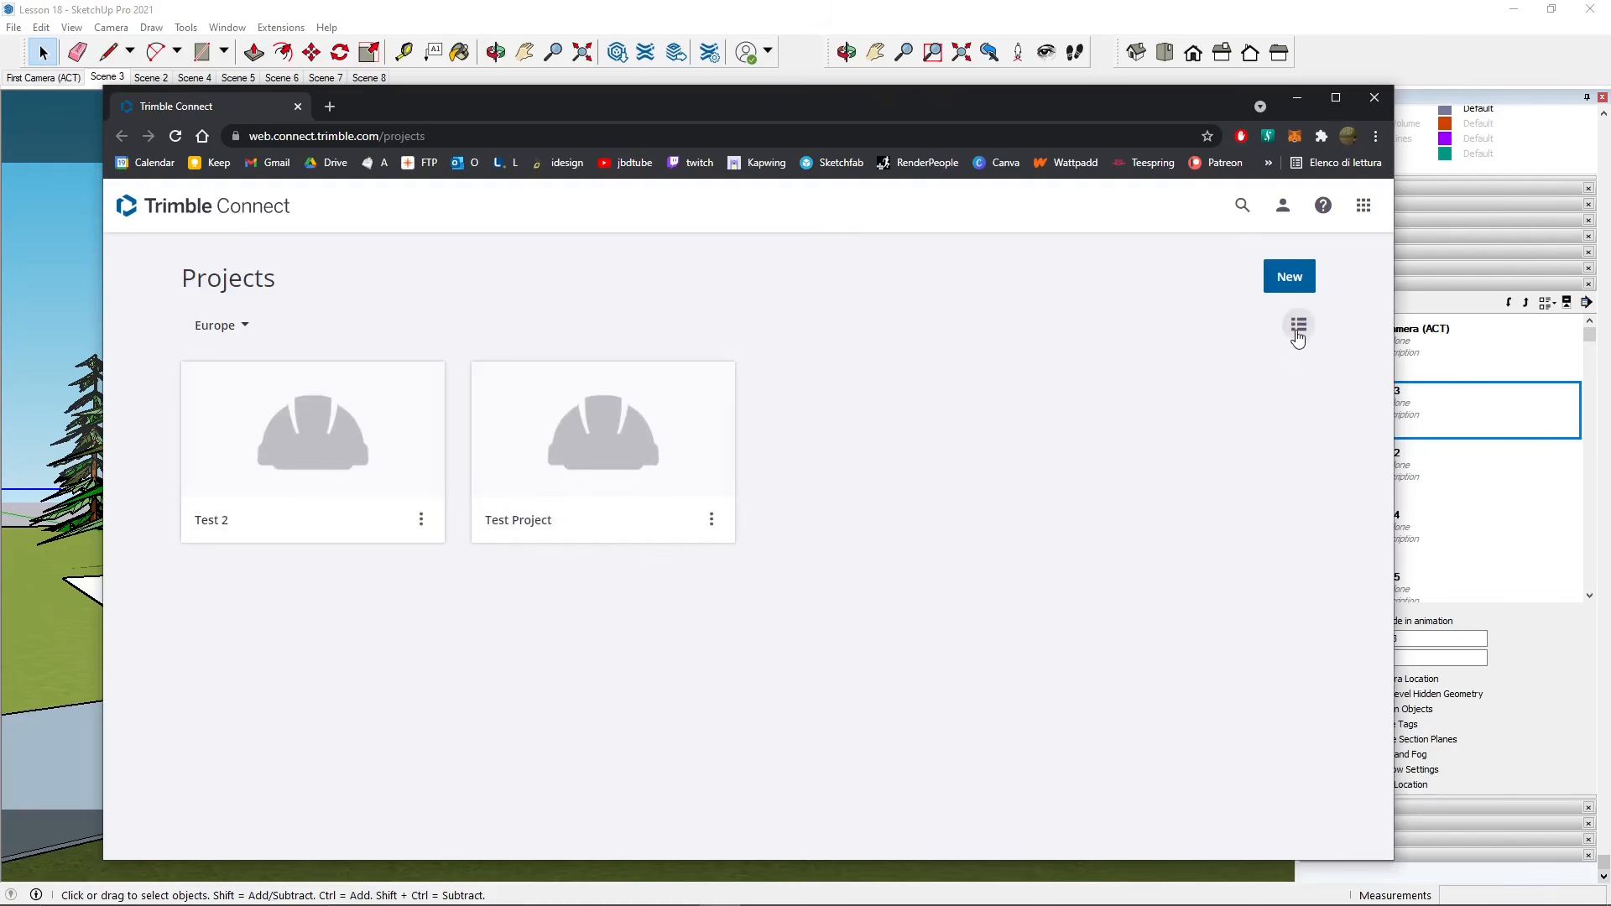
- Start a new project named Test 3, keeping Europe as the server location
click(1288, 279)
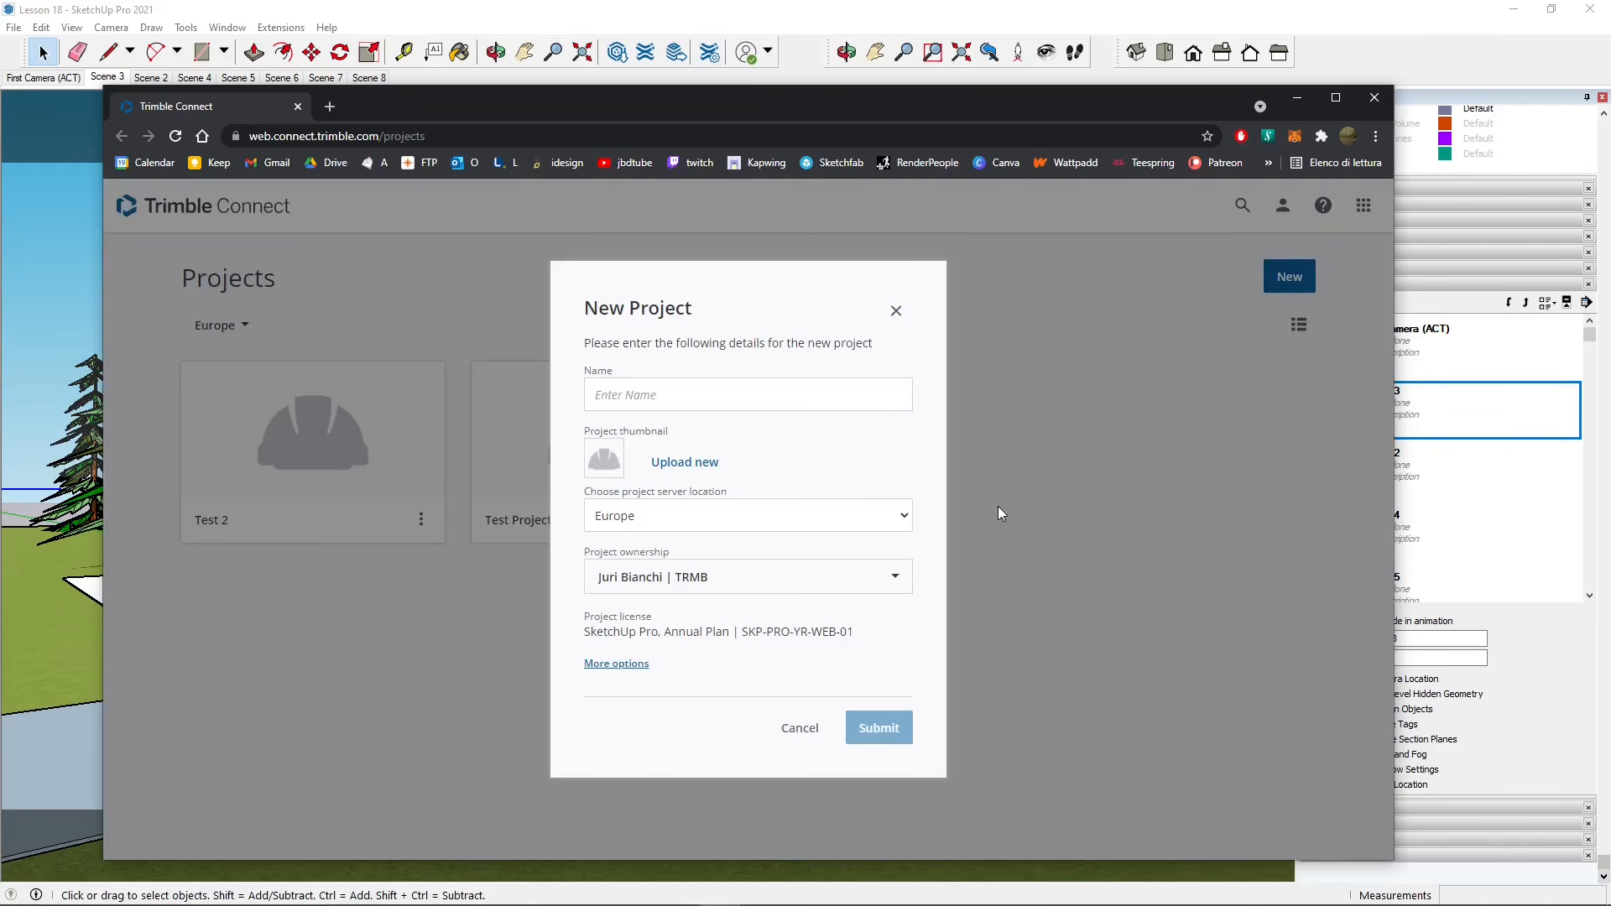
click(806, 398)
text(Test 3)
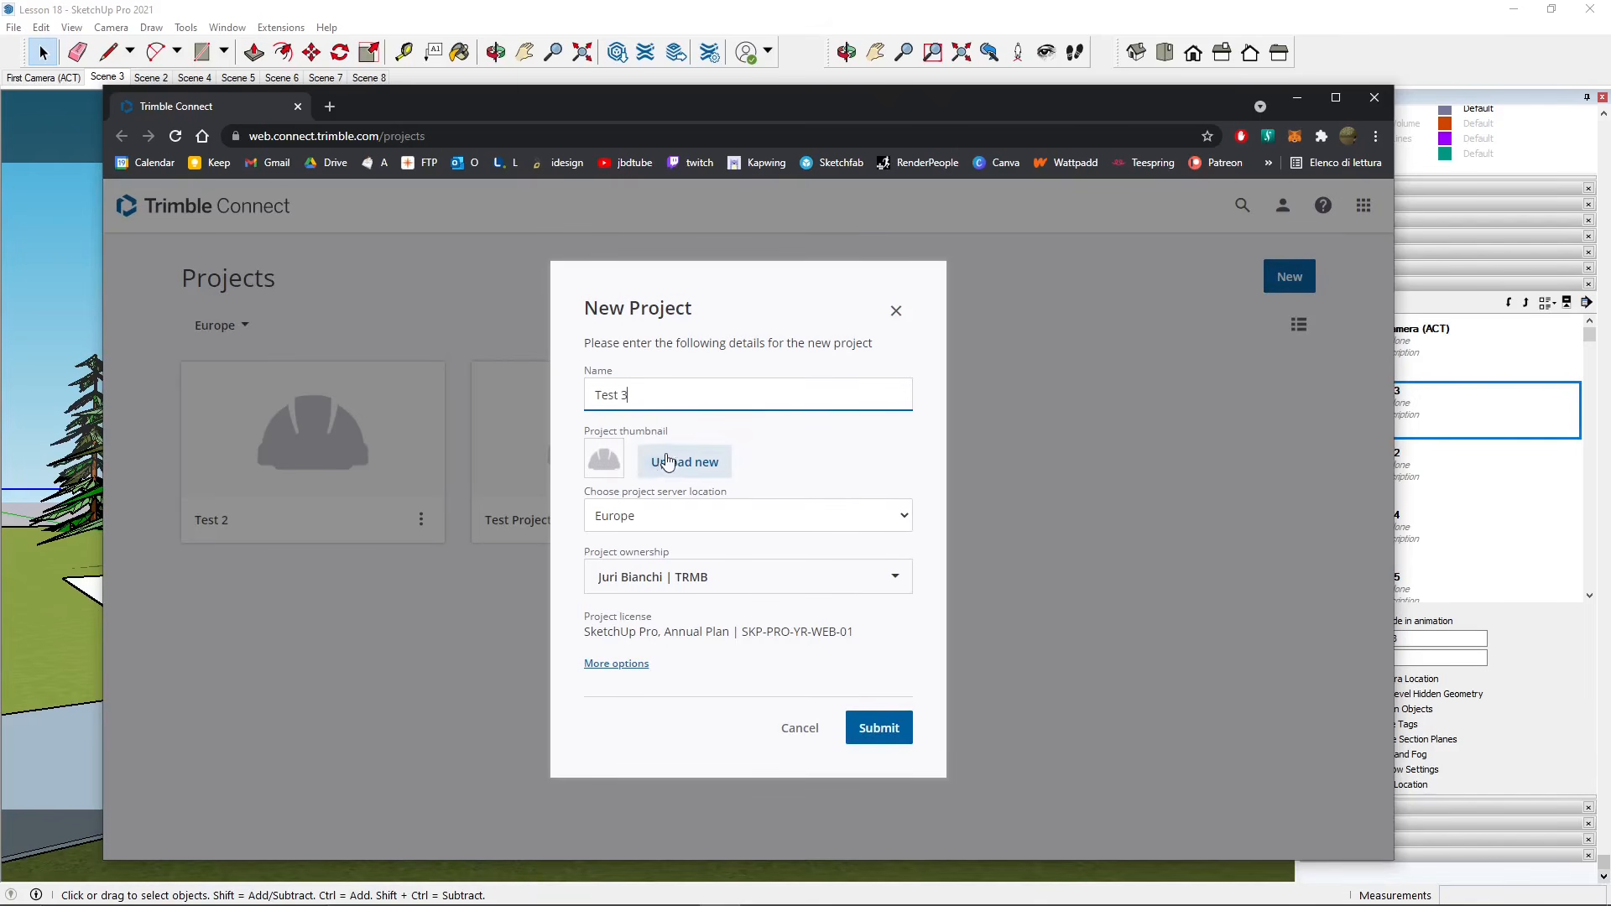
click(662, 525)
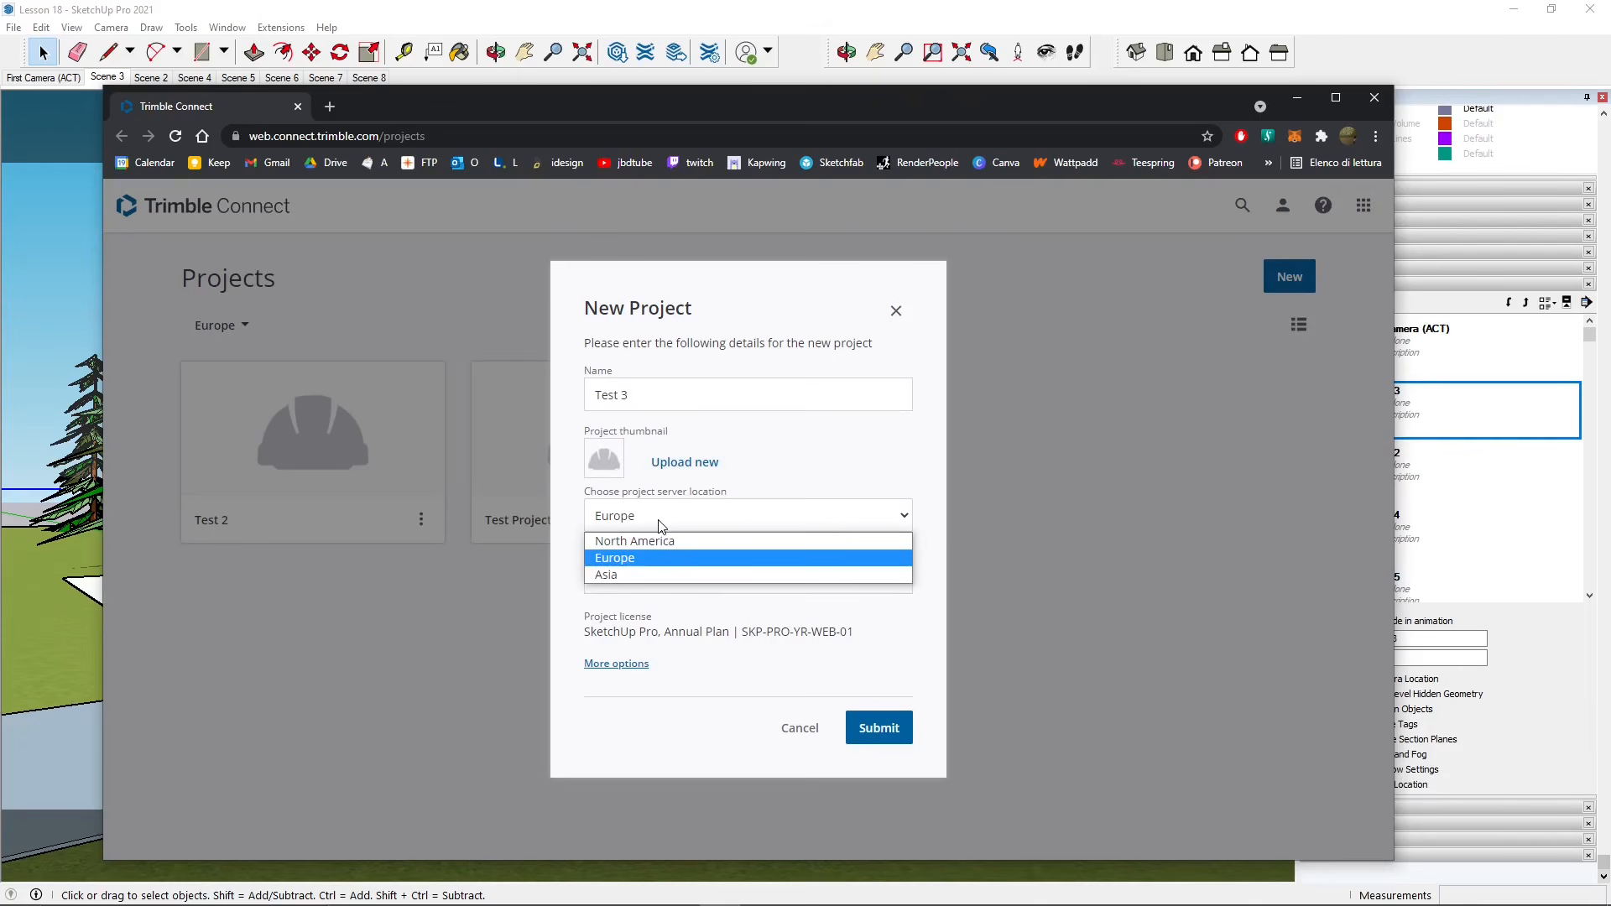
click(661, 524)
click(661, 526)
click(621, 527)
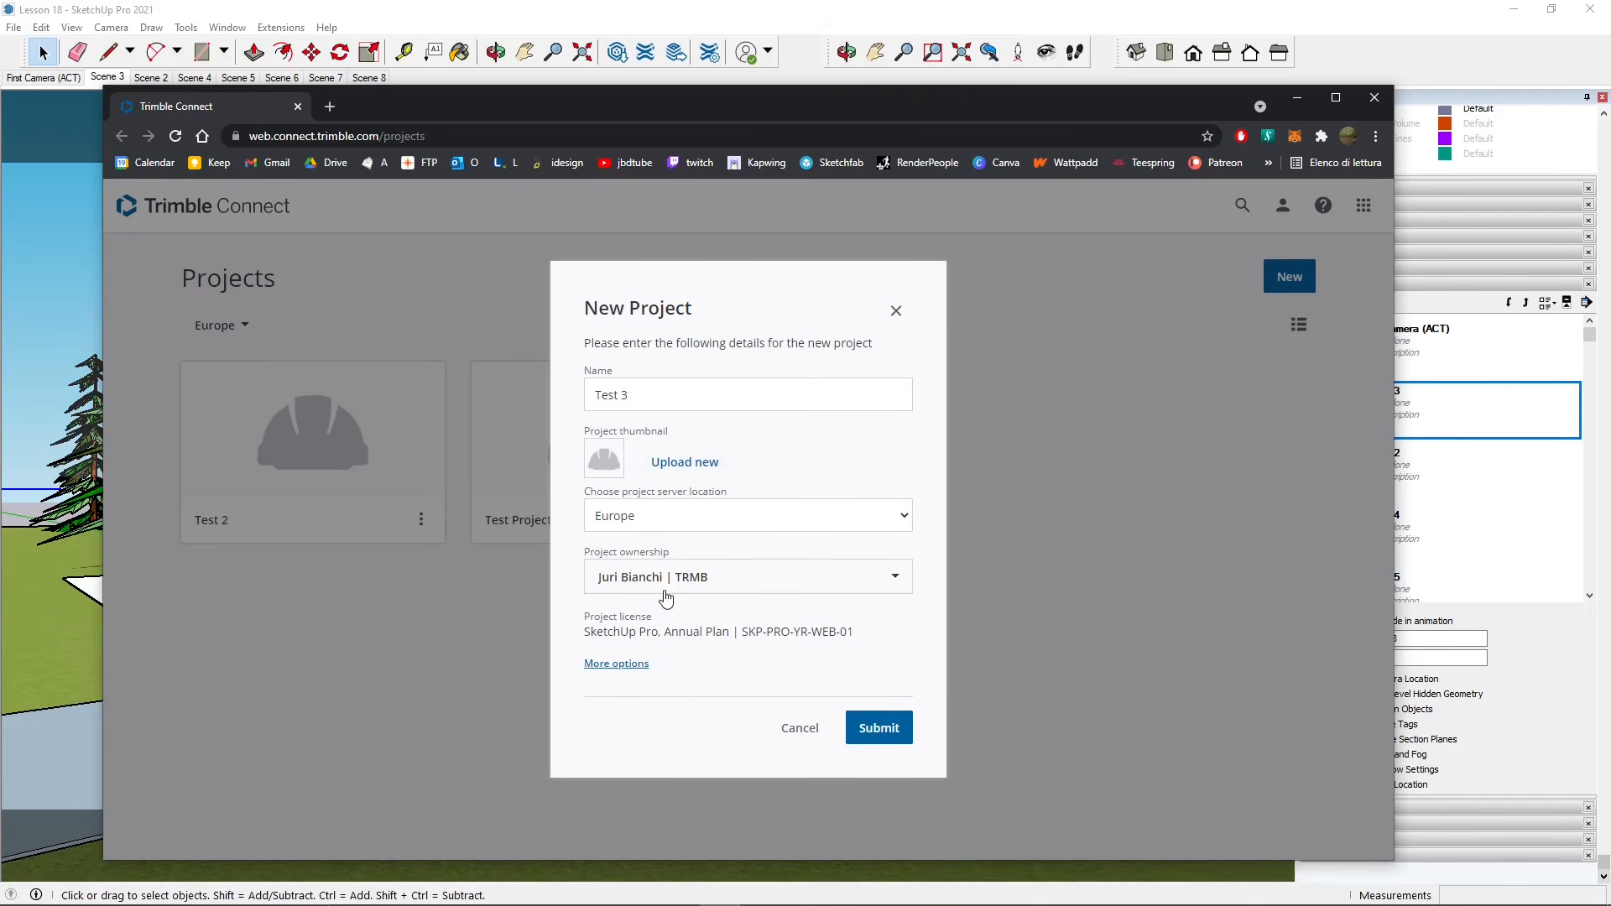
- Expand the extra fields, look over description and dates, and submit the Test 3 project
click(617, 664)
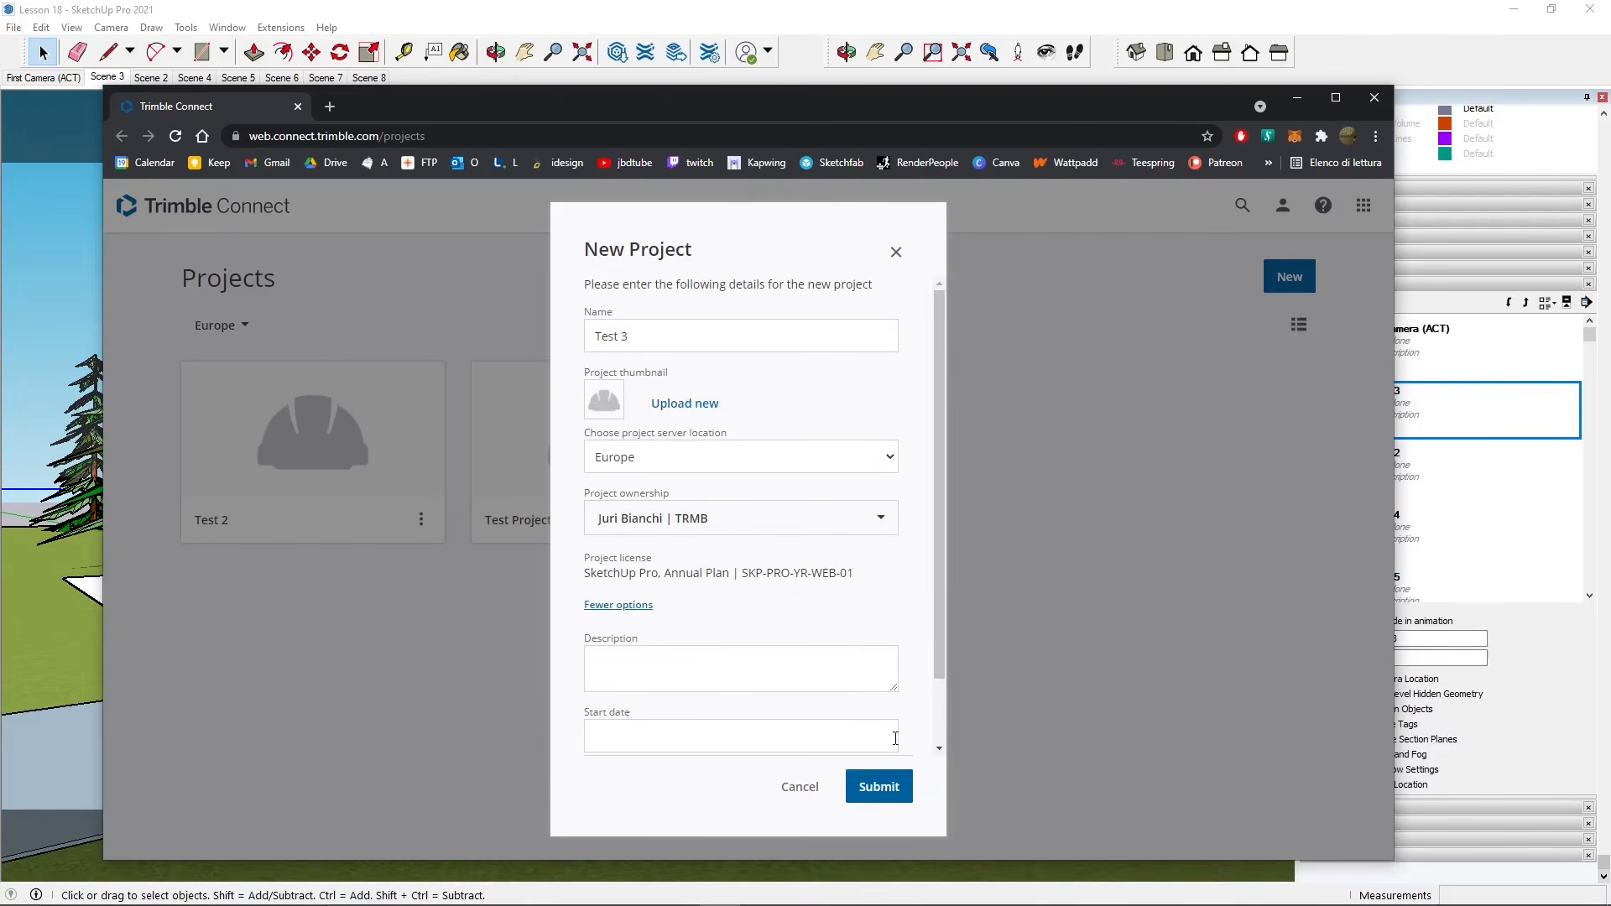
click(628, 671)
scroll(642, 680, down, 1)
click(630, 663)
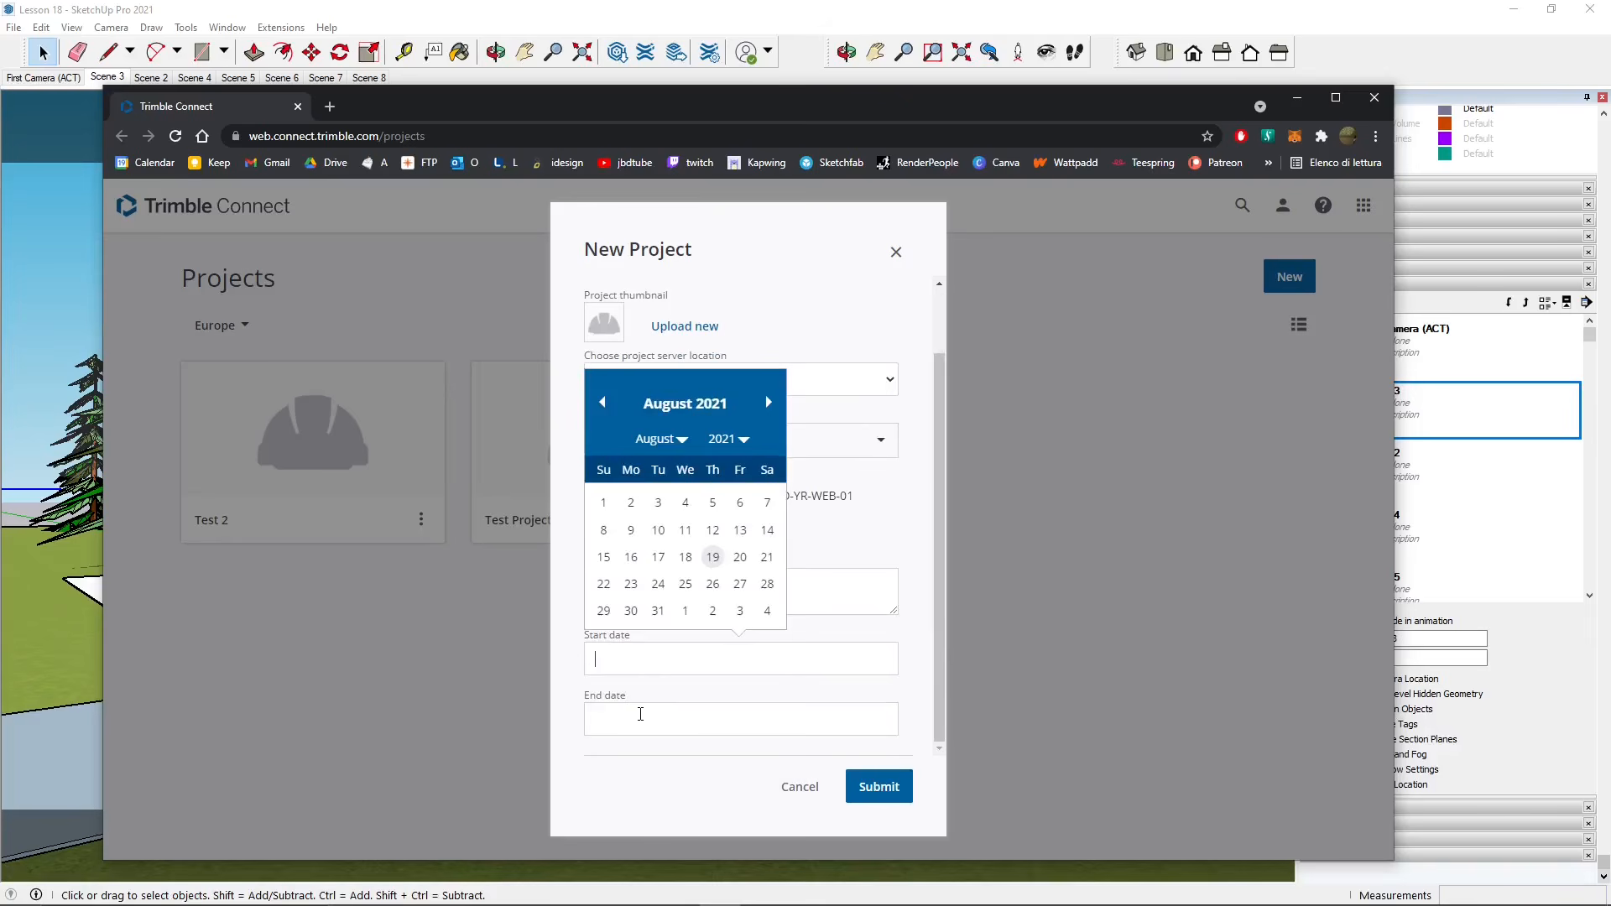
click(640, 714)
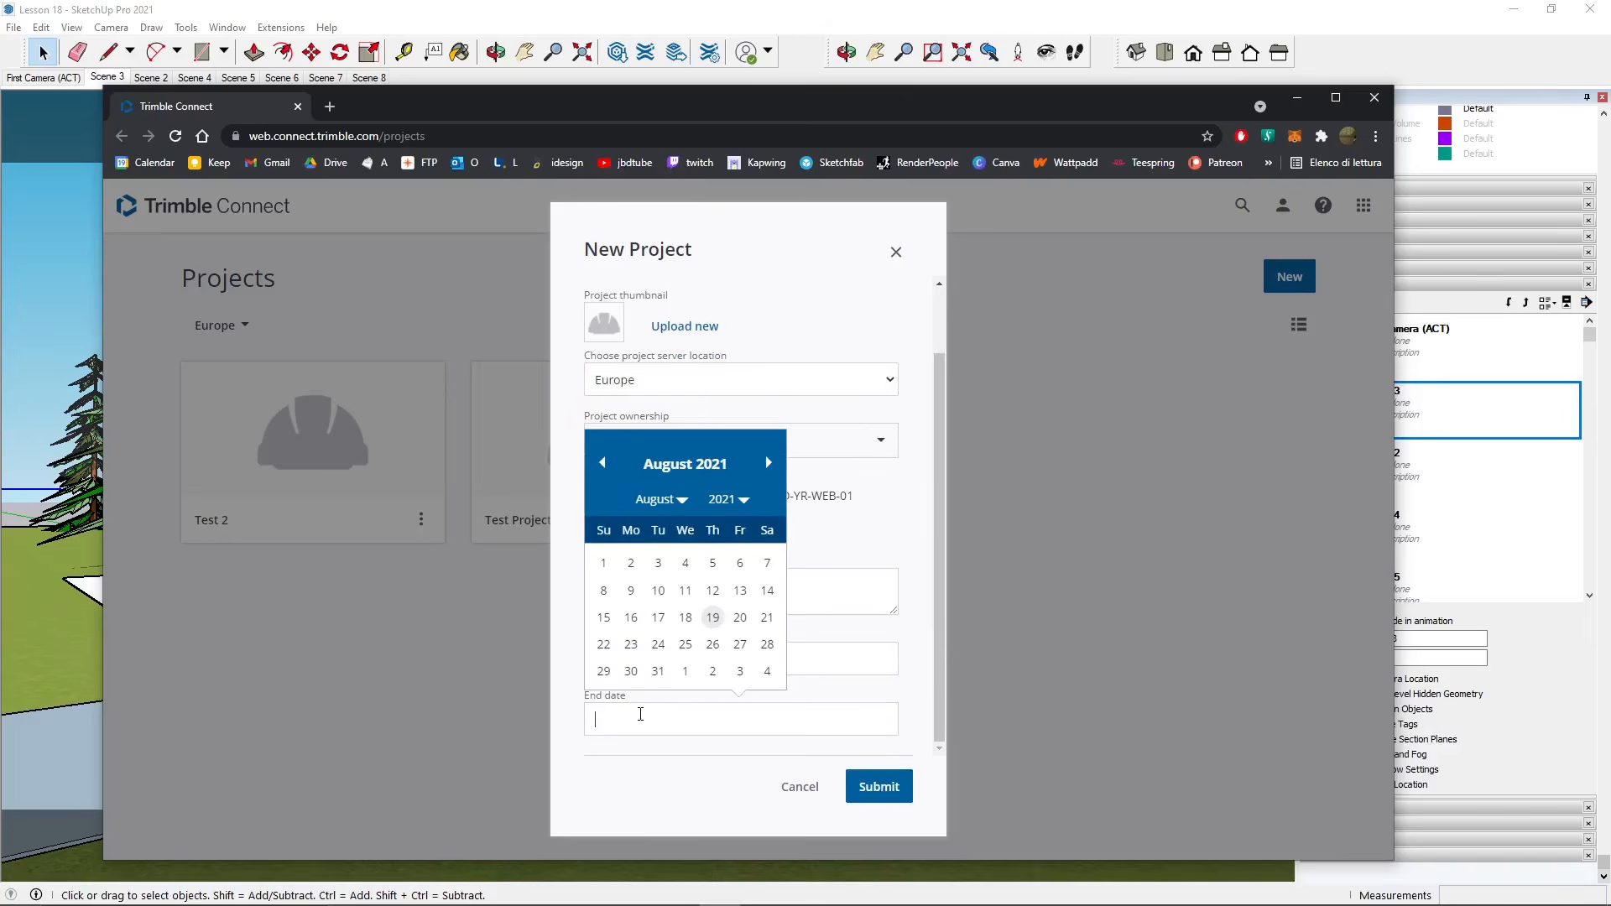
click(878, 786)
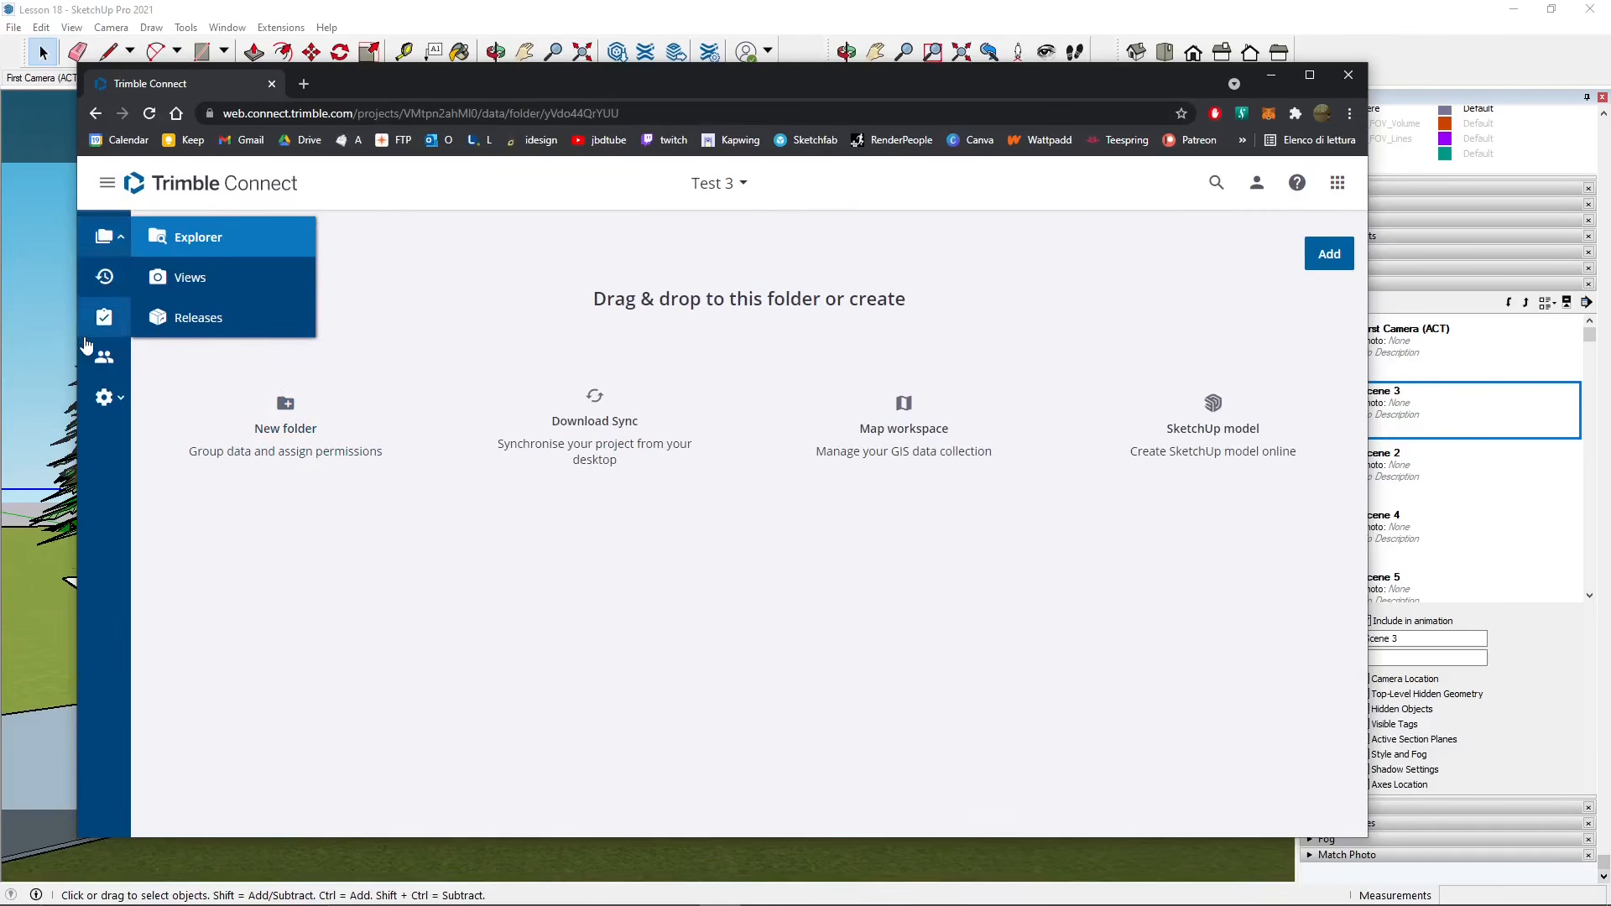
- Expand the labelled sidebar, view the Download Sync page, then close it to return to Explorer
click(107, 183)
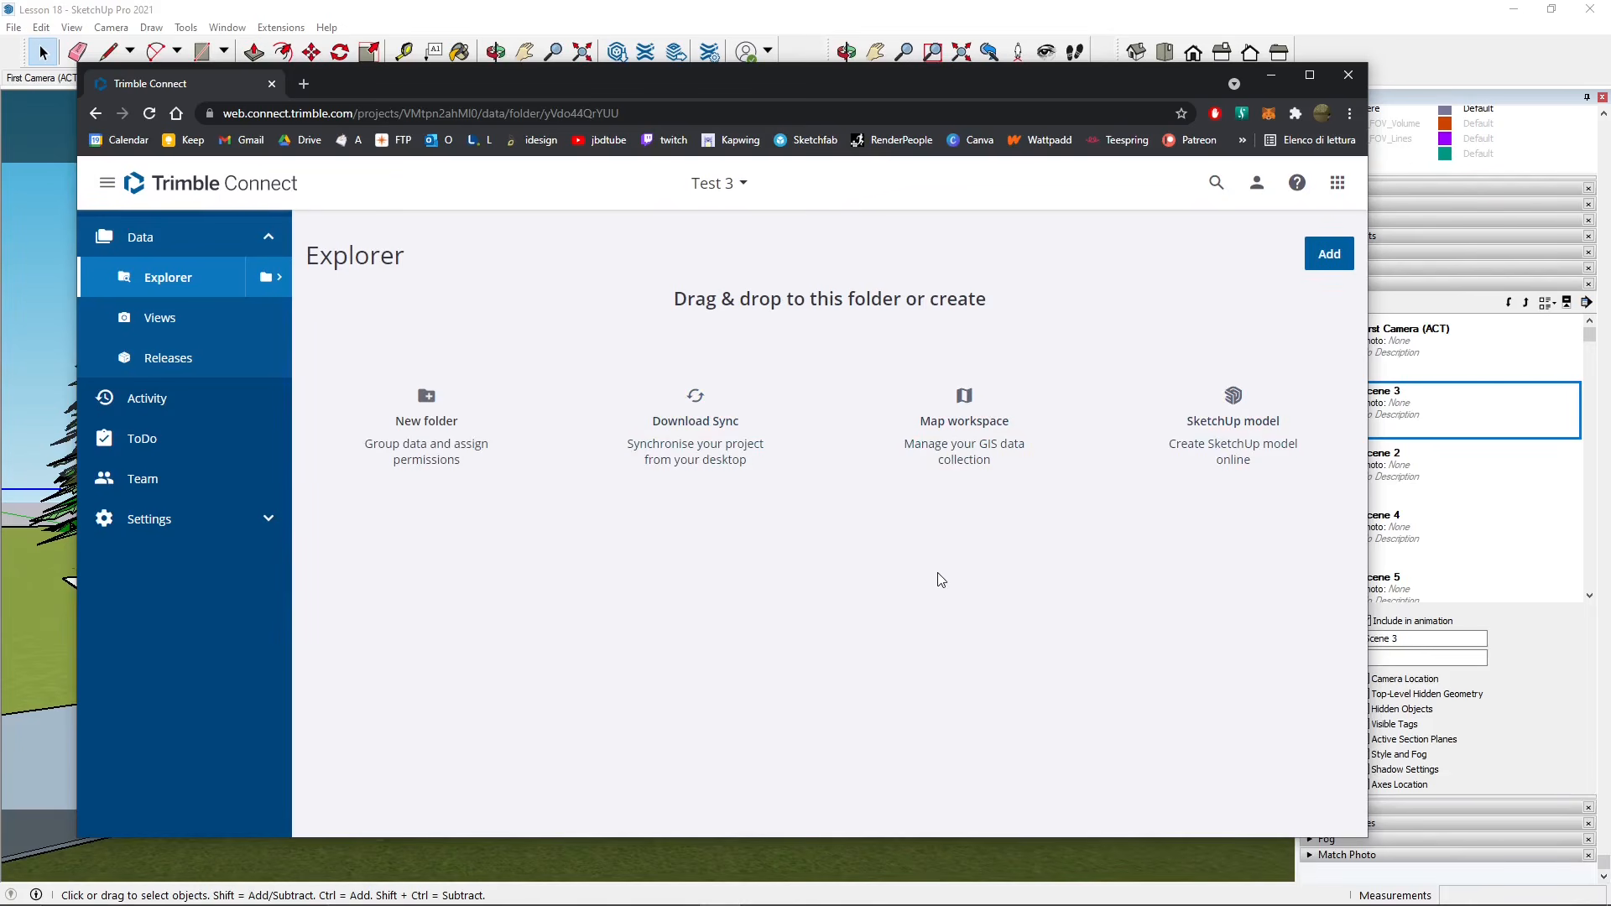
click(719, 479)
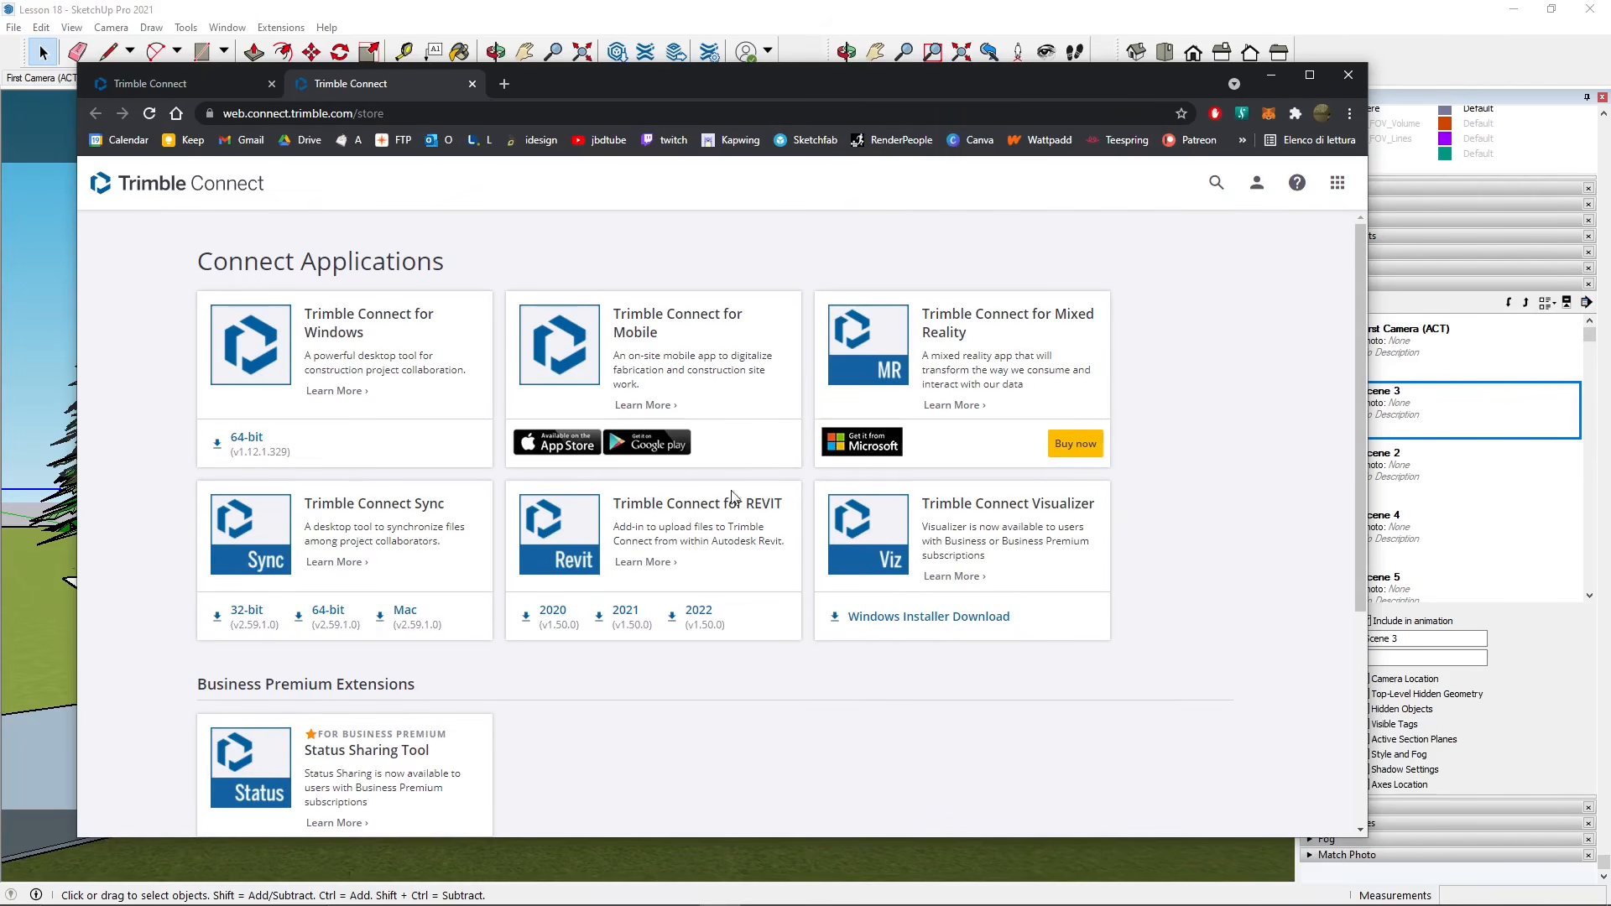
click(473, 84)
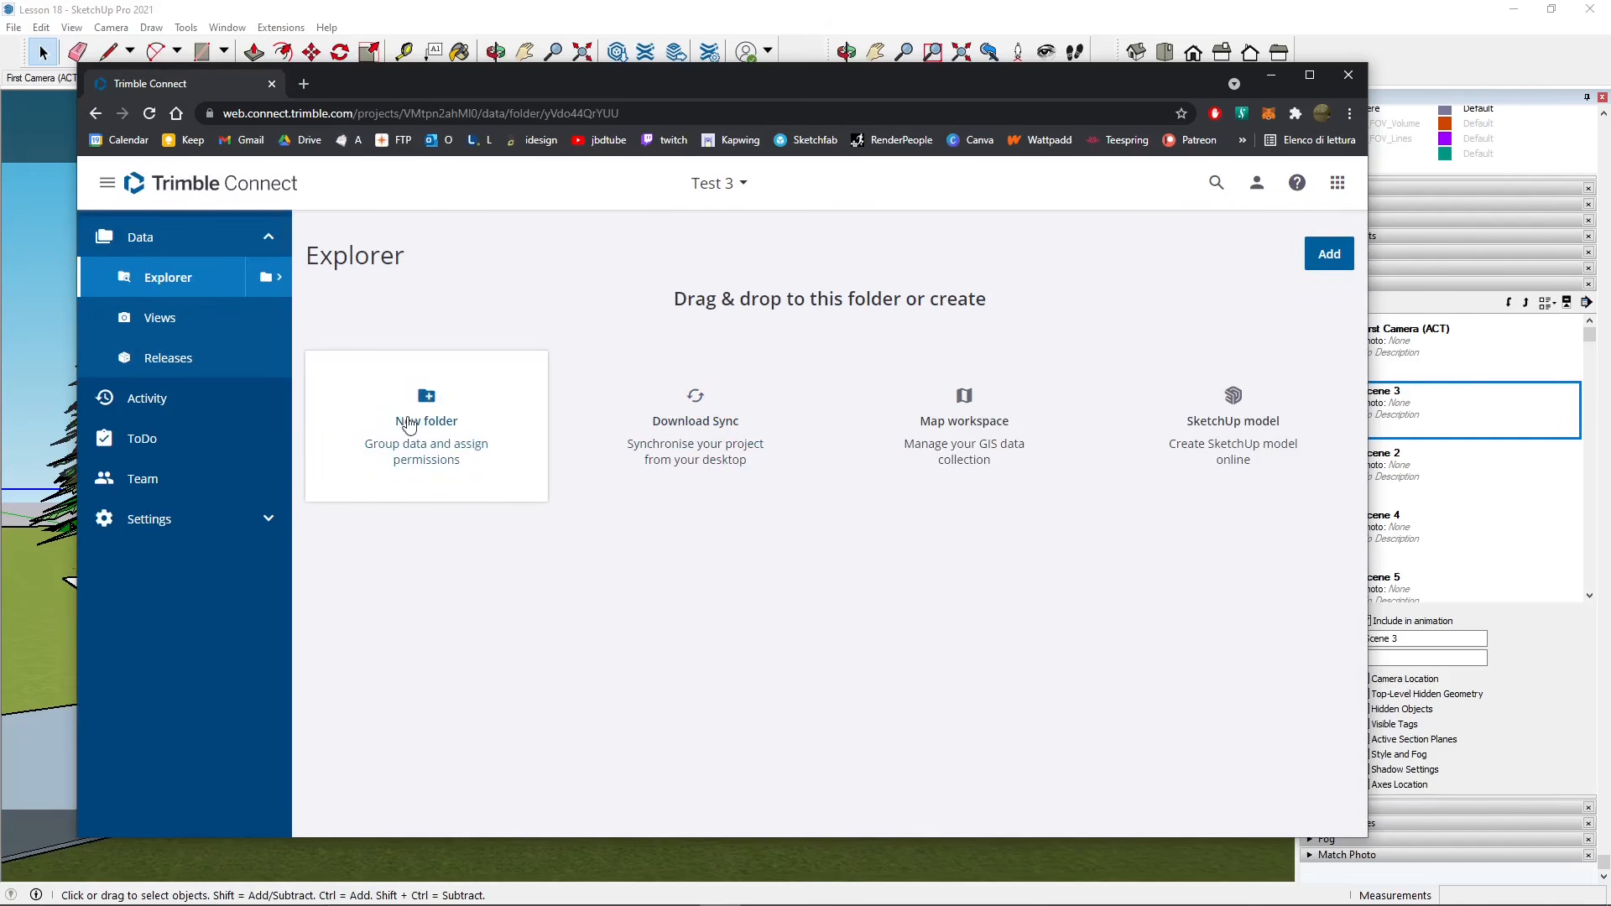
- Add a new folder in Test 3 and name it 'Project Test 1'
click(423, 418)
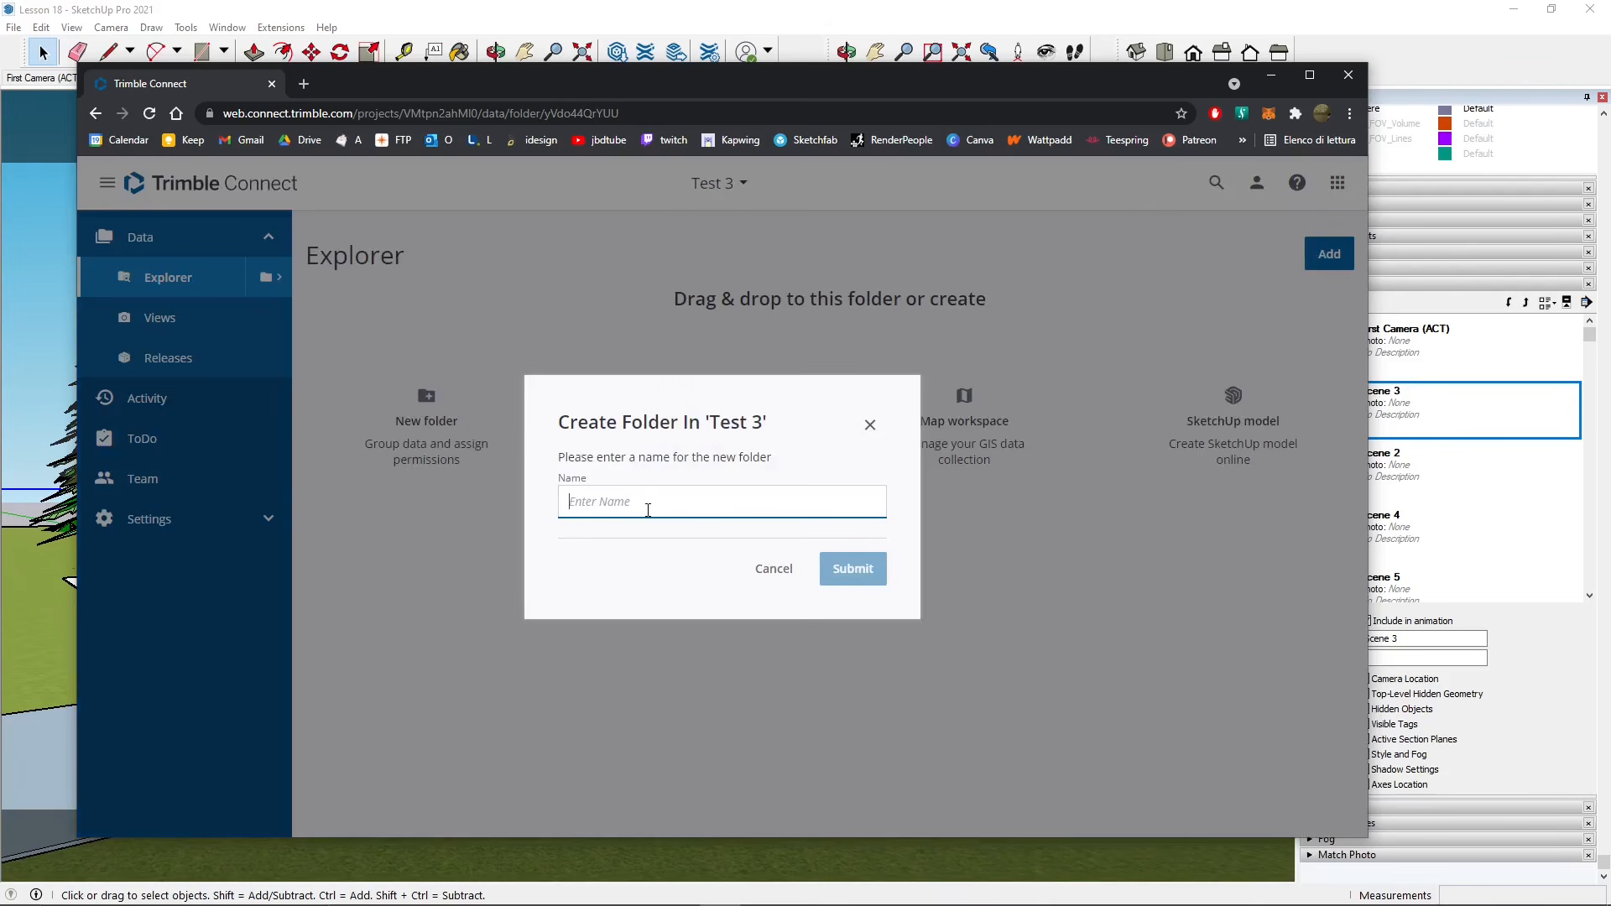
text(Project Test 1)
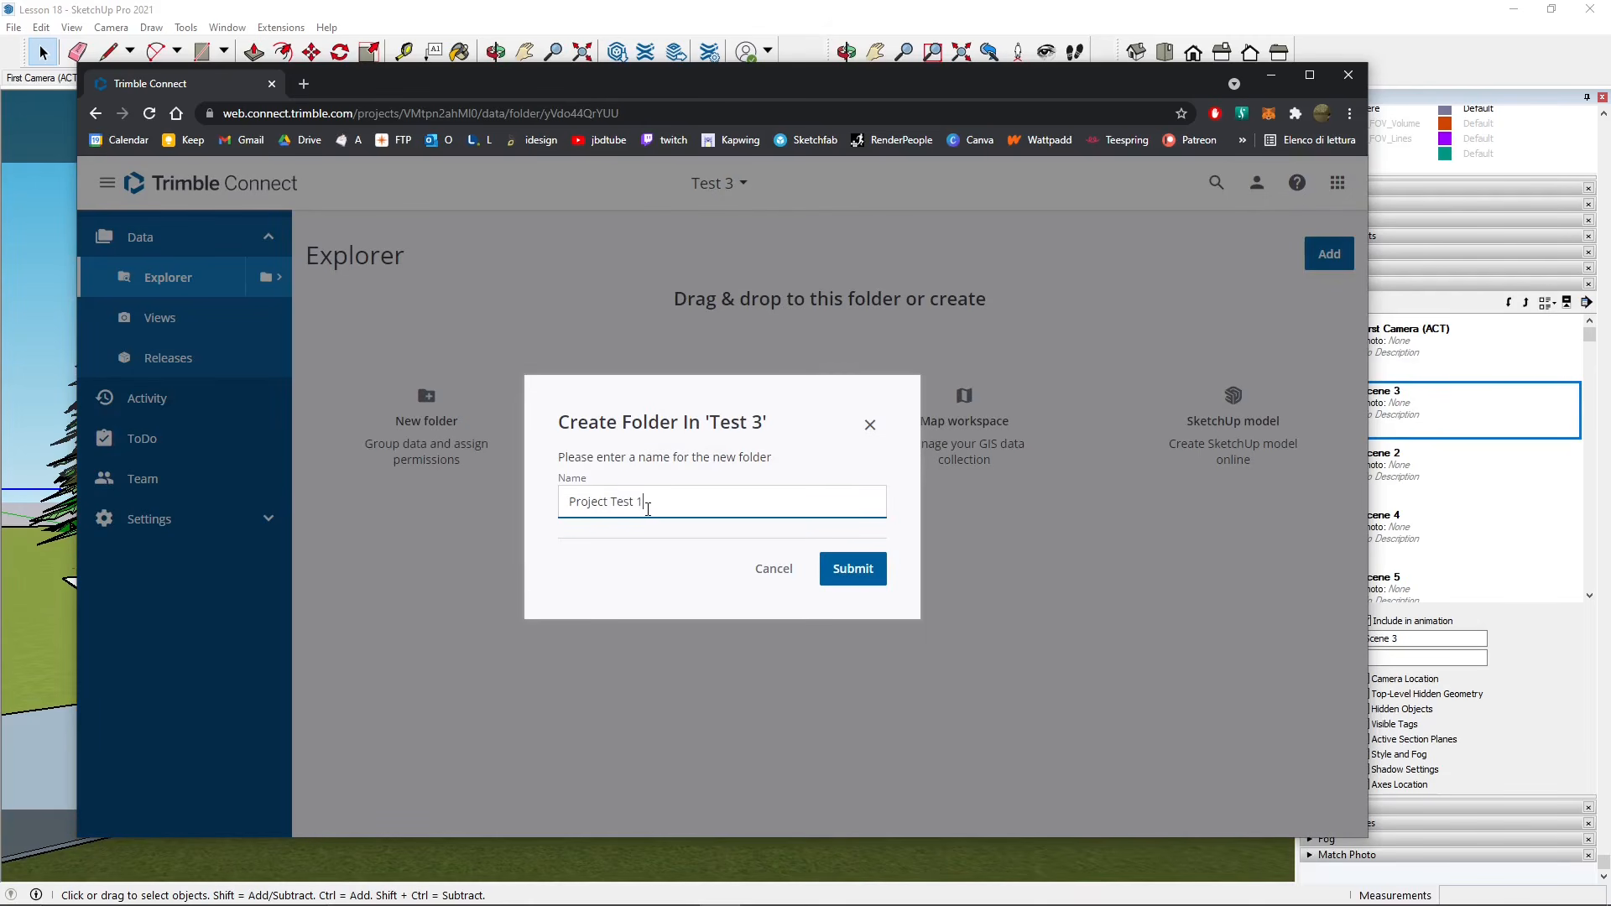
key(Return)
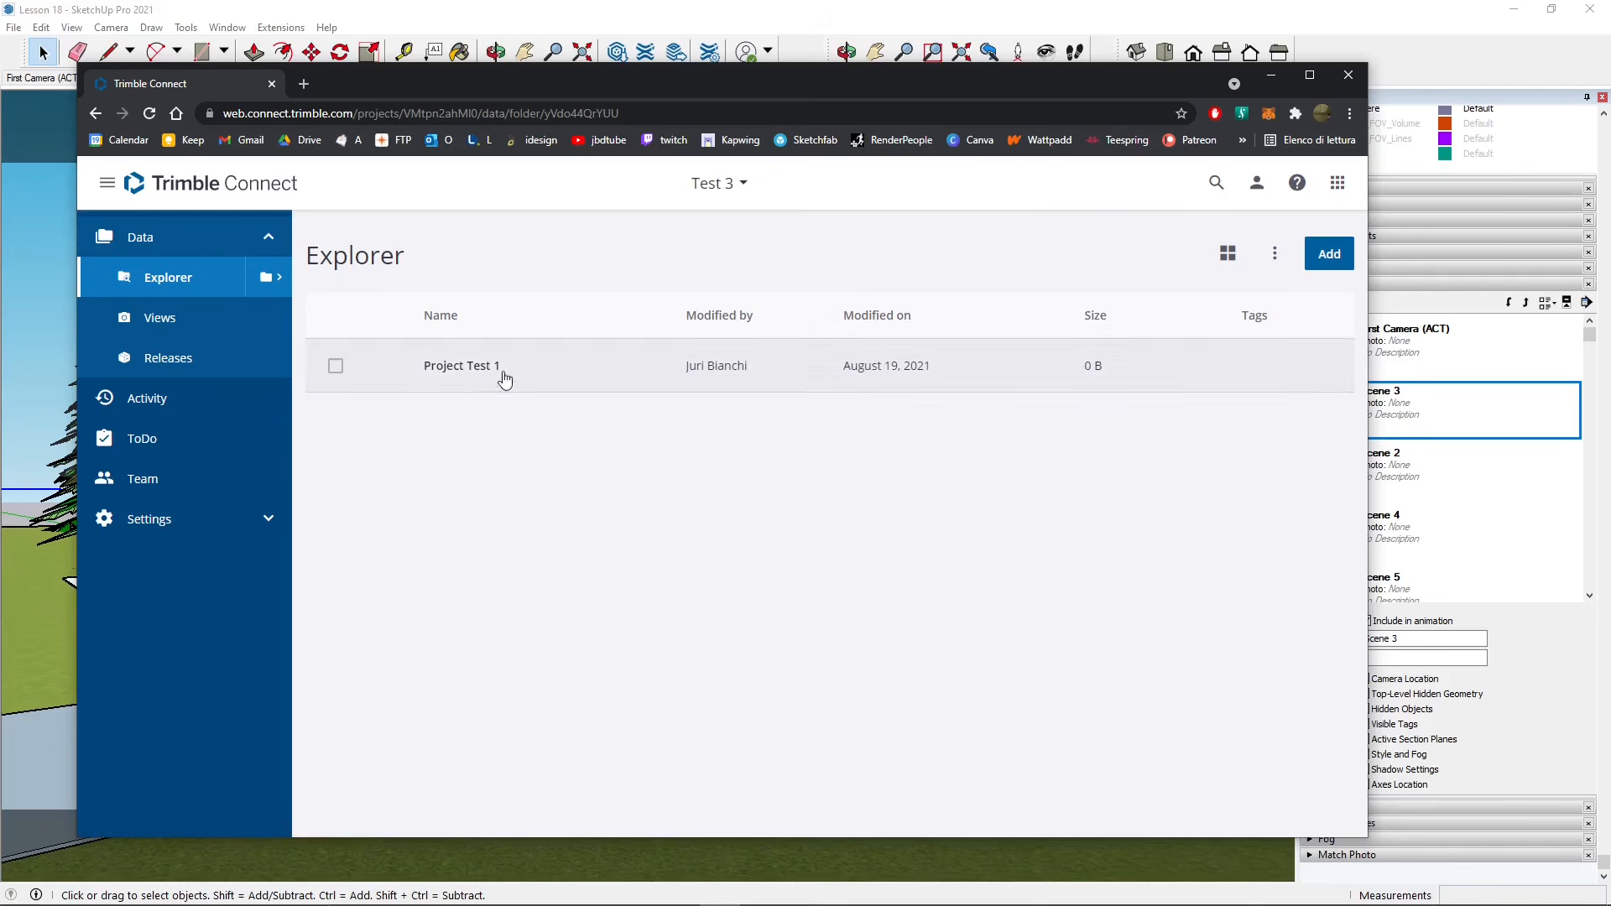
click(467, 367)
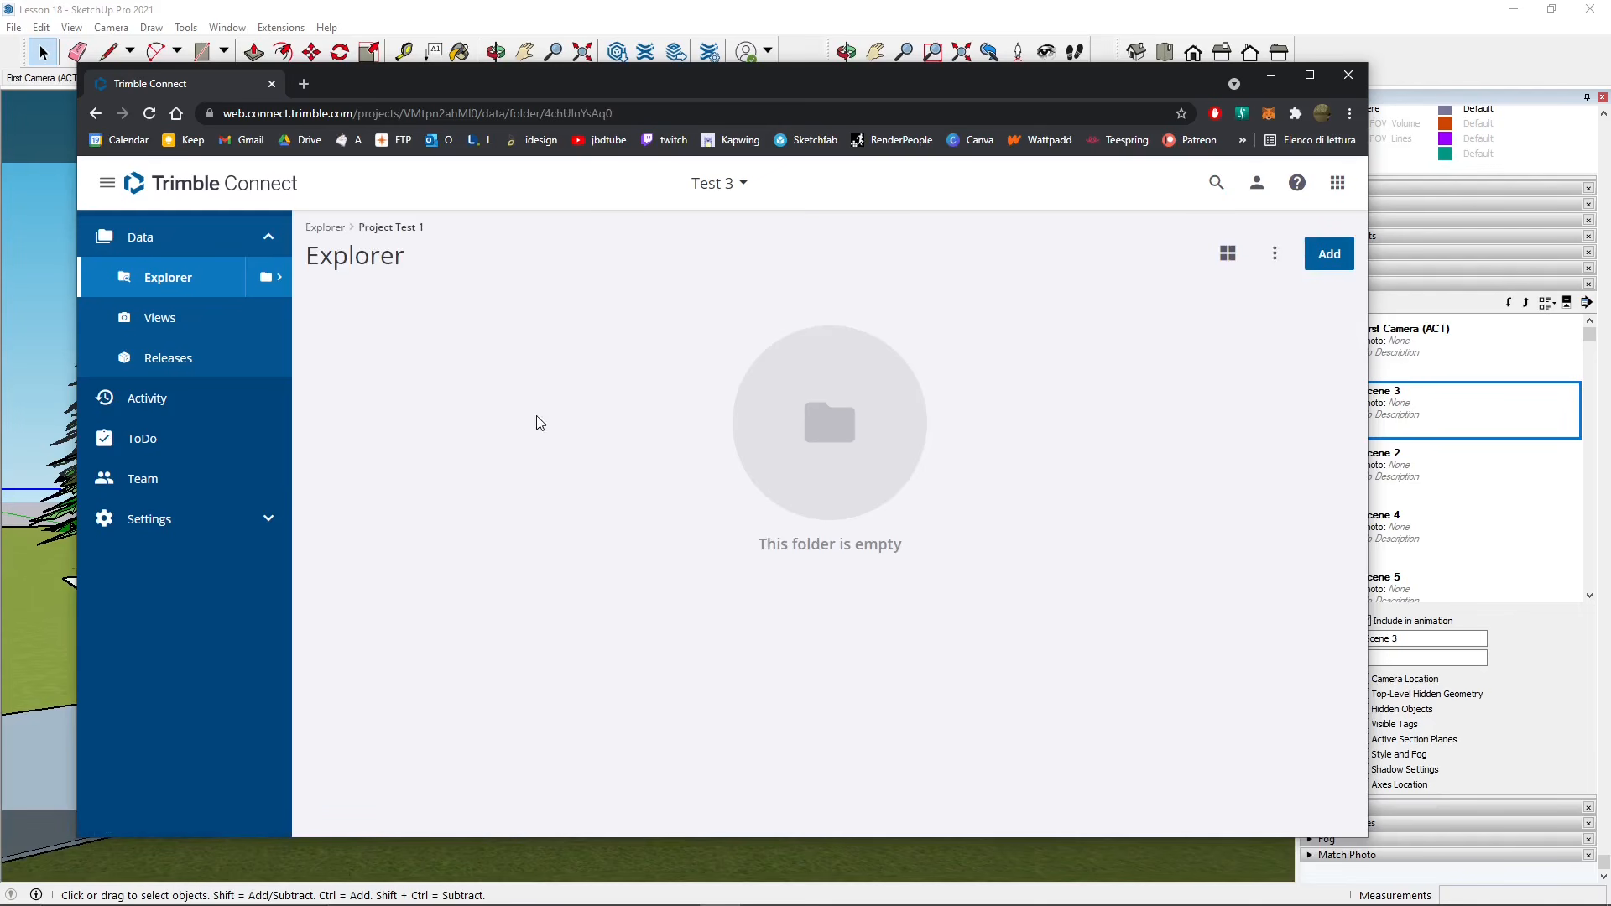
click(333, 234)
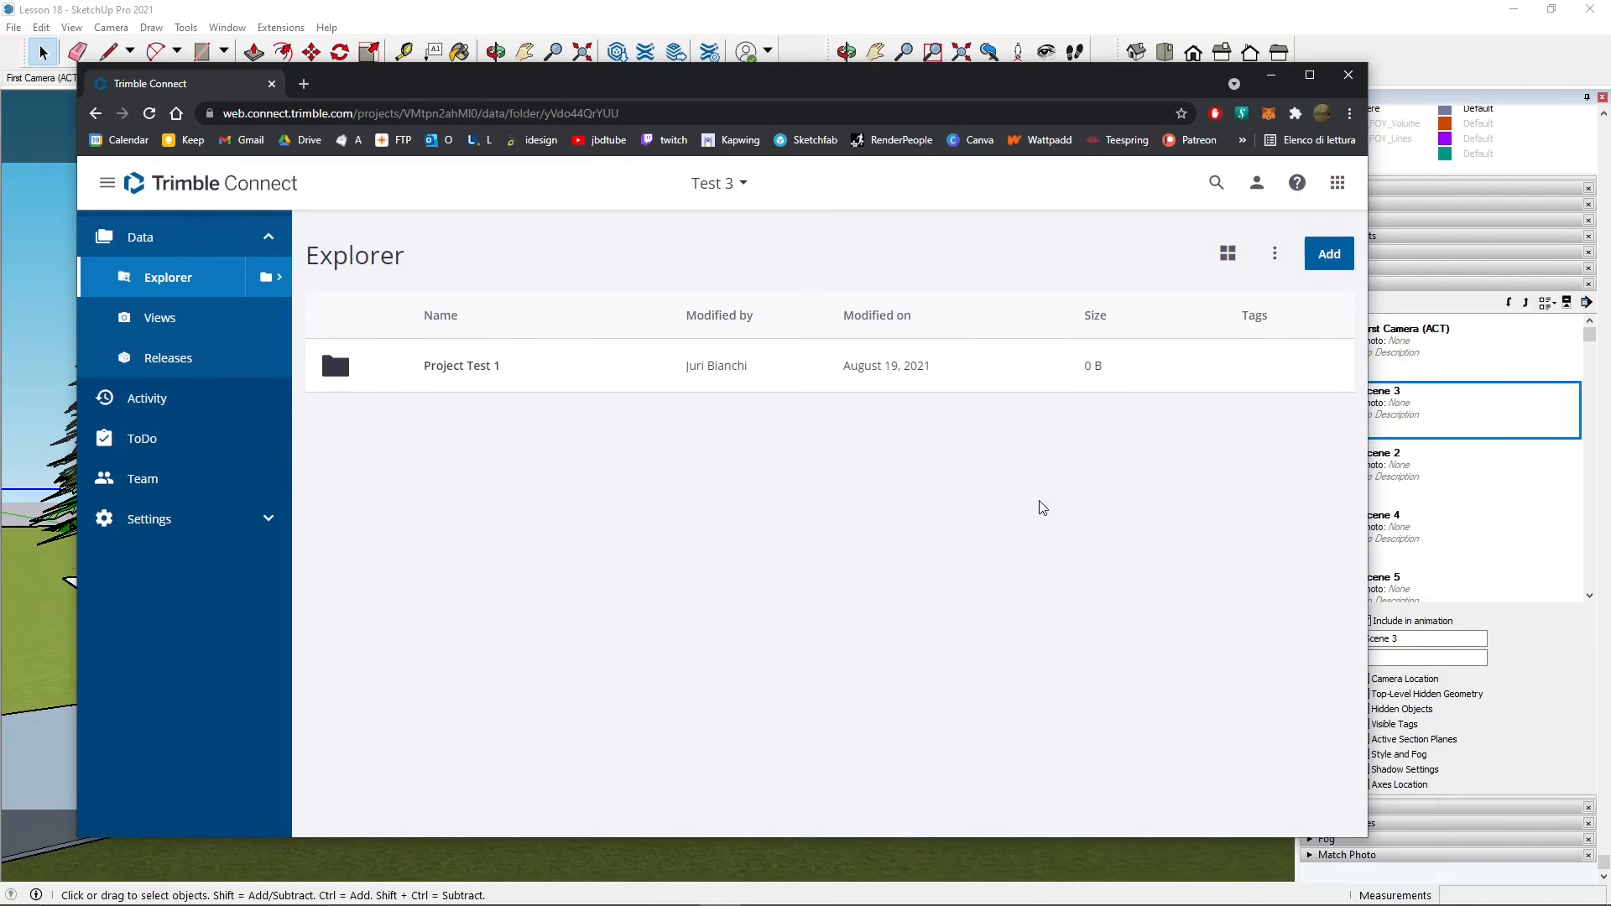
click(1274, 256)
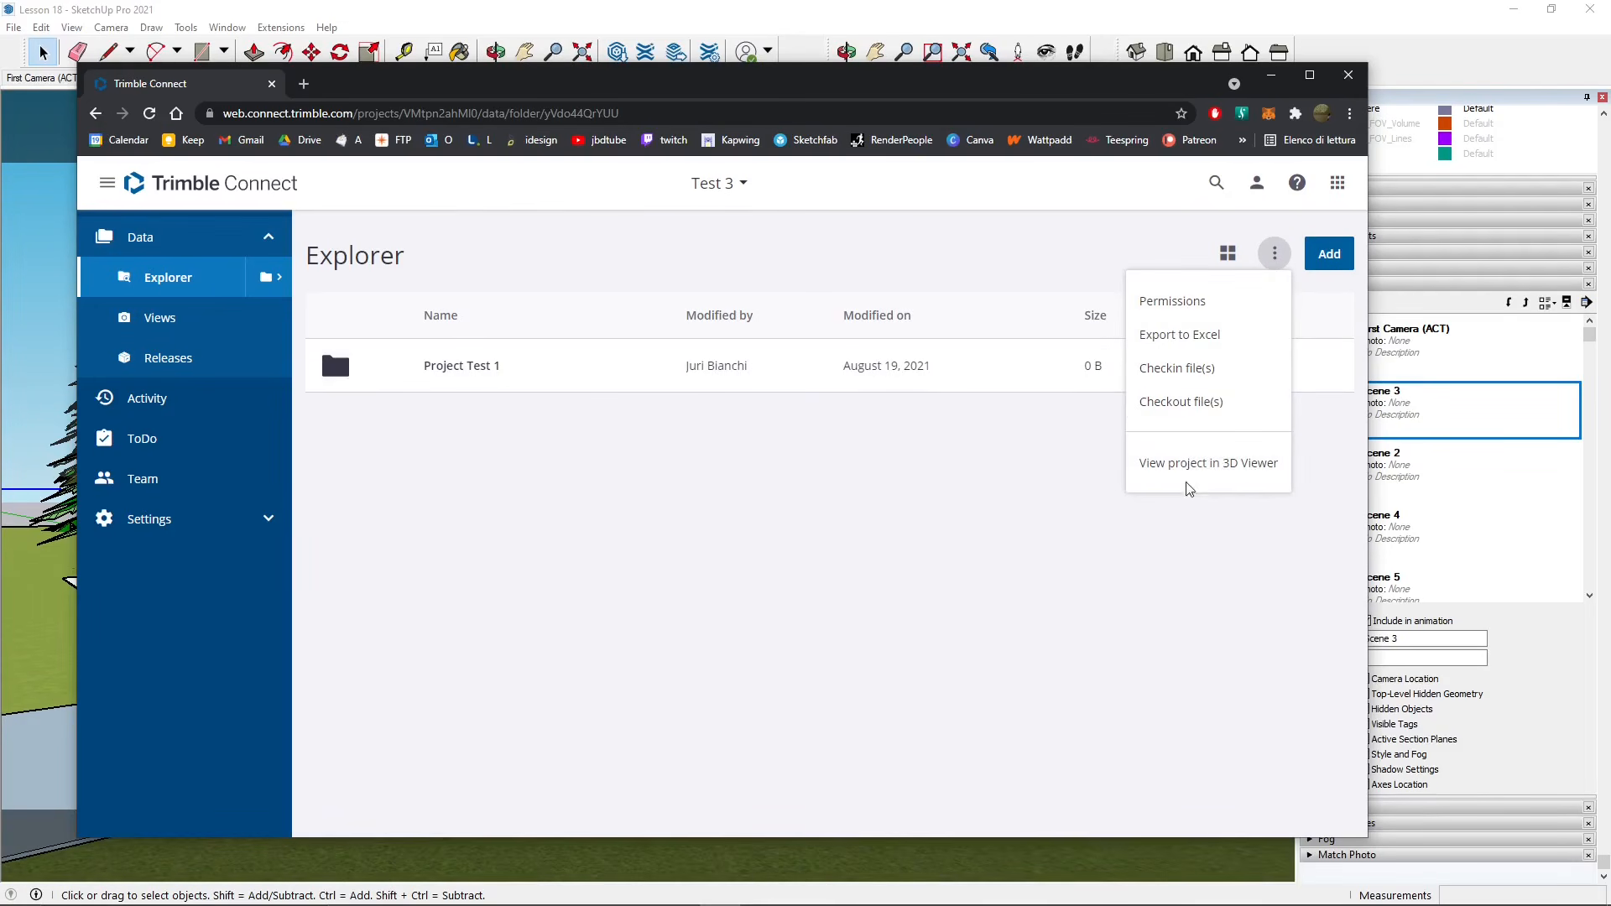
click(600, 514)
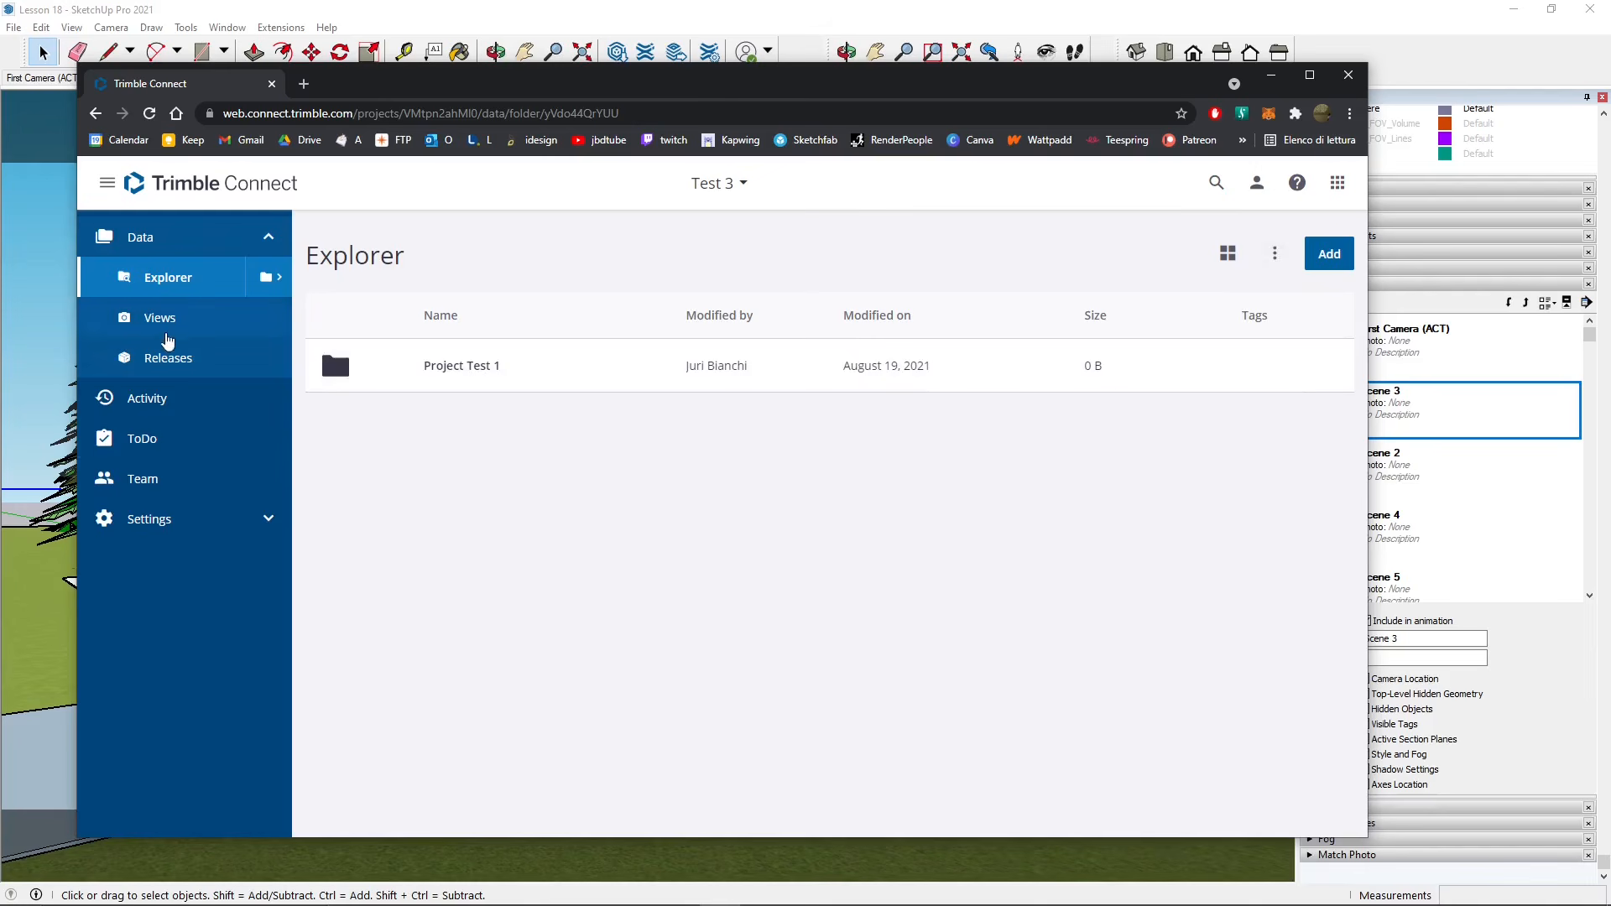
- Check the empty 2D and 3D Views tabs, then open the empty ToDo list
click(164, 334)
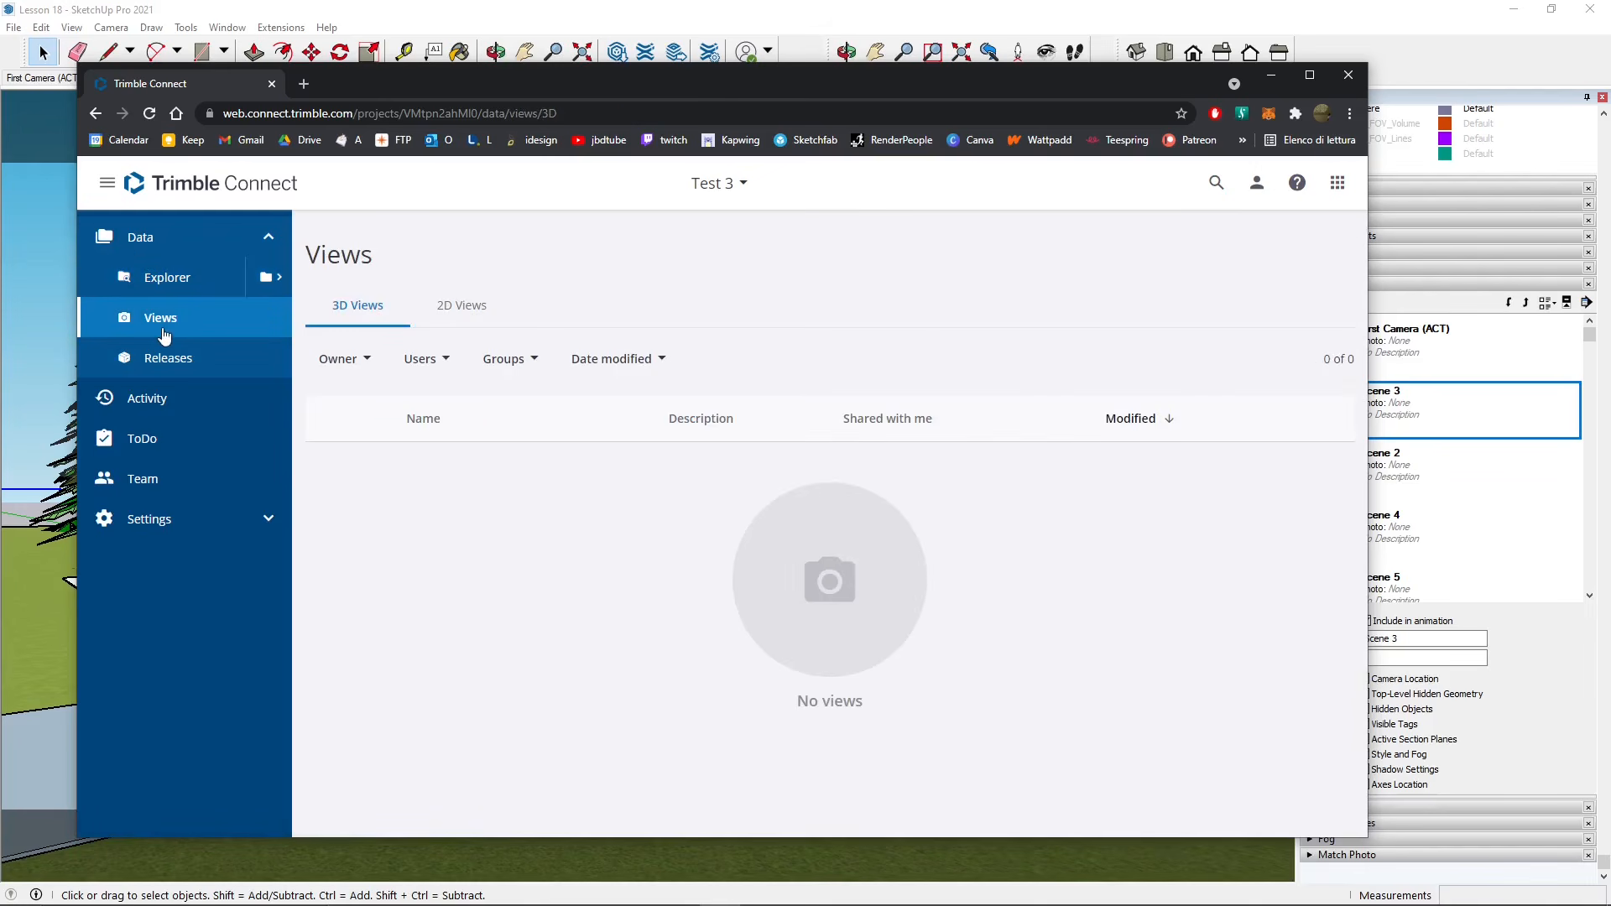
click(462, 317)
click(365, 326)
click(453, 312)
click(376, 307)
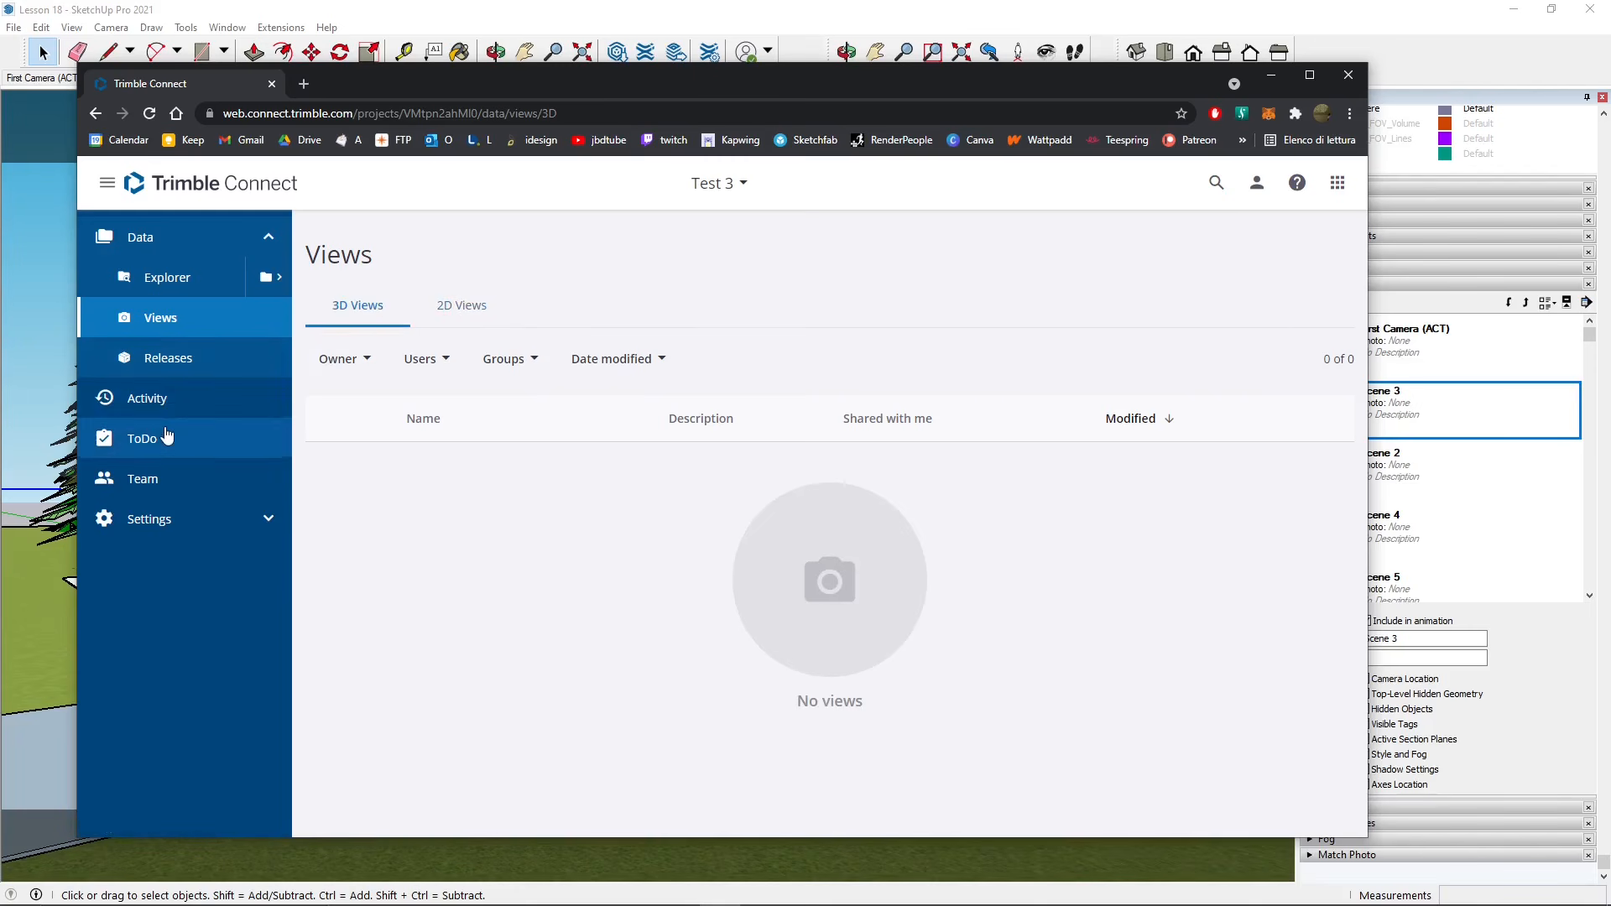
click(177, 437)
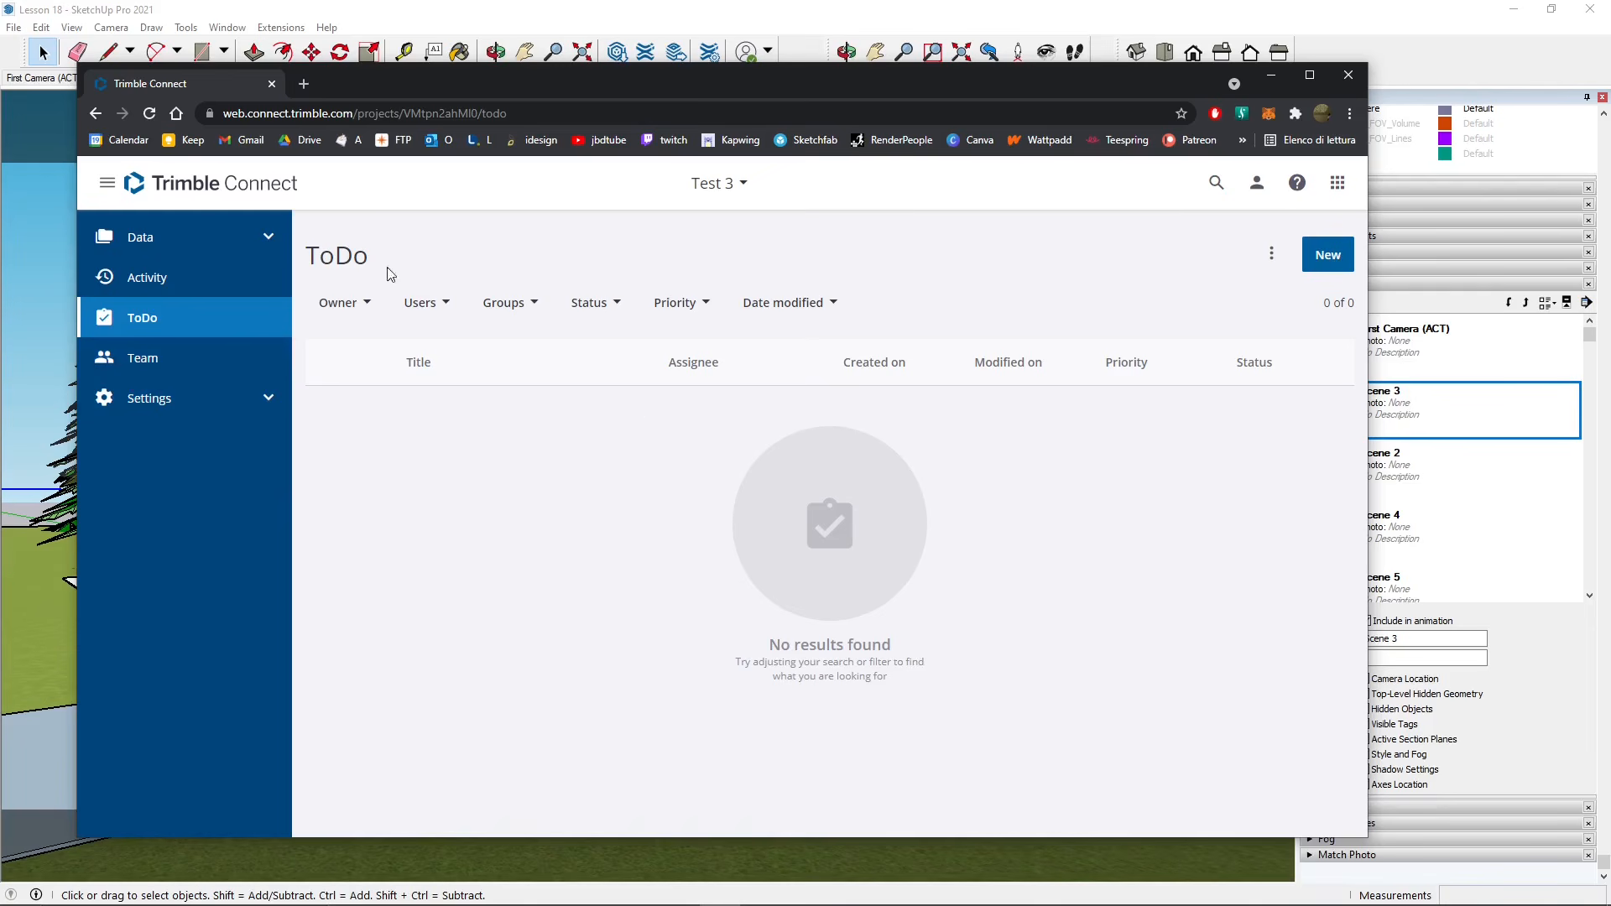
- Review Test 3's Project Details, Extensions, Notifications, Units and User Permissions settings
click(151, 399)
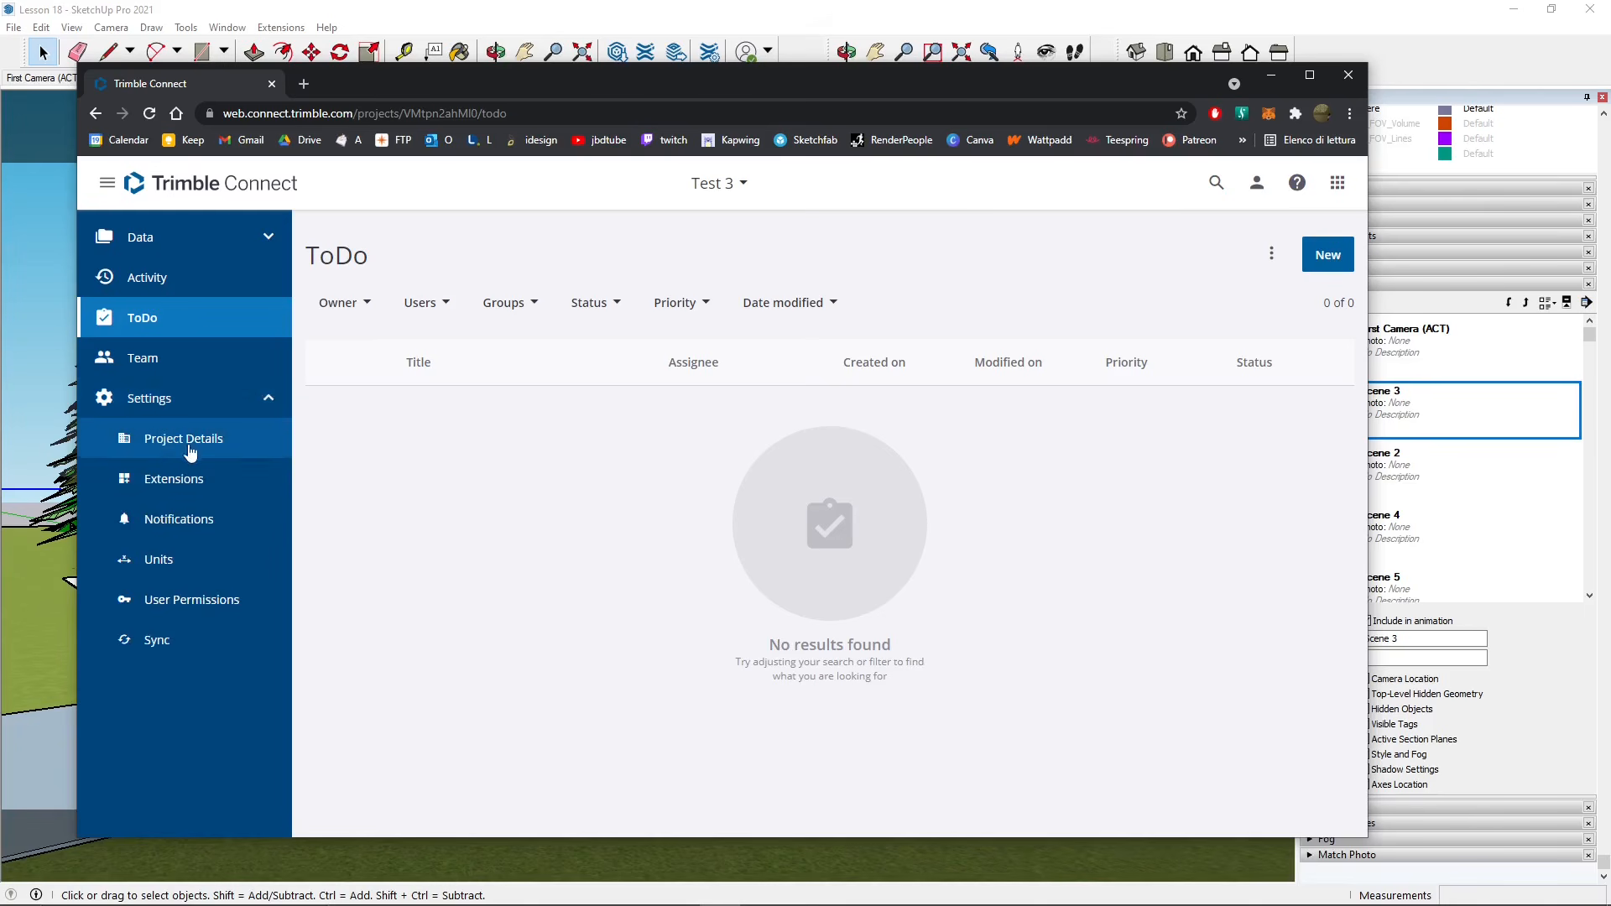
click(191, 449)
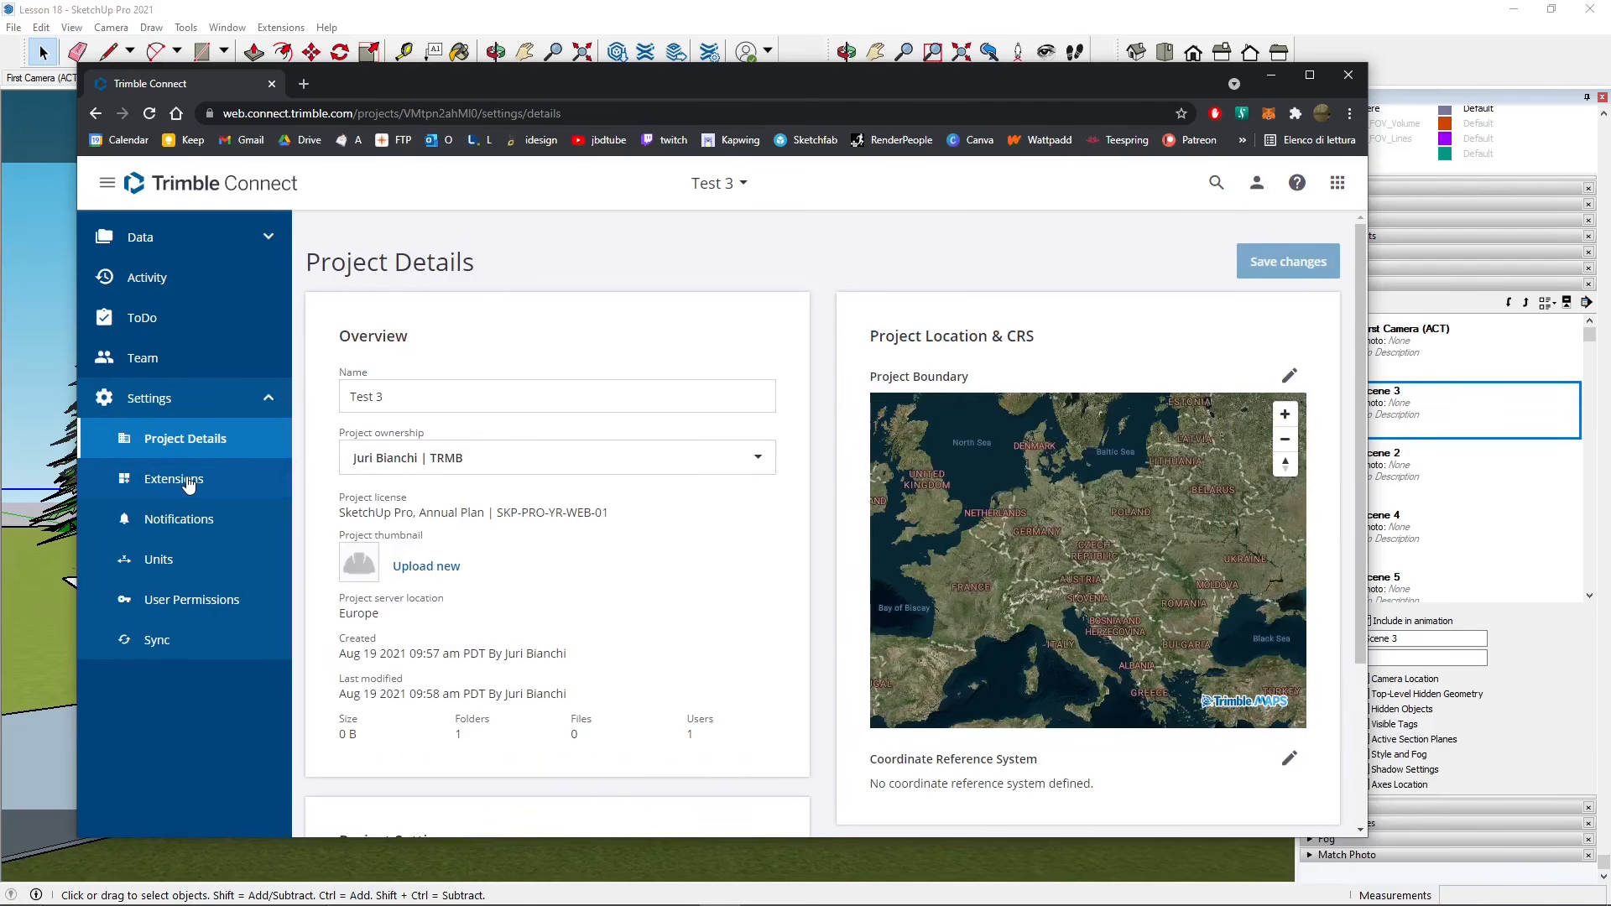
click(189, 483)
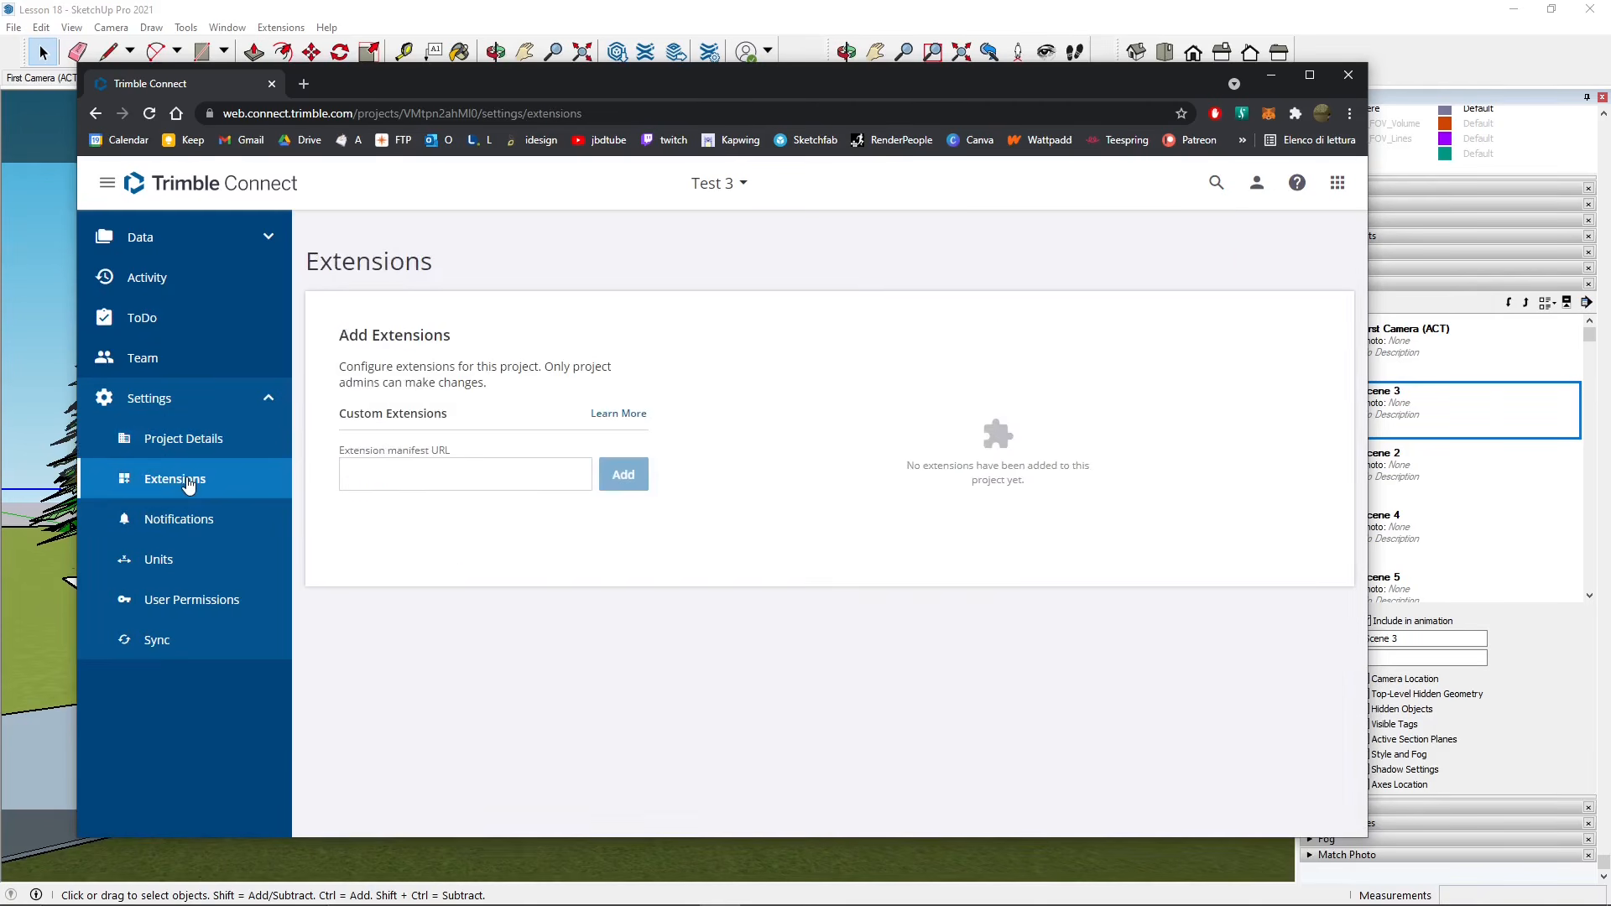
click(211, 528)
click(158, 559)
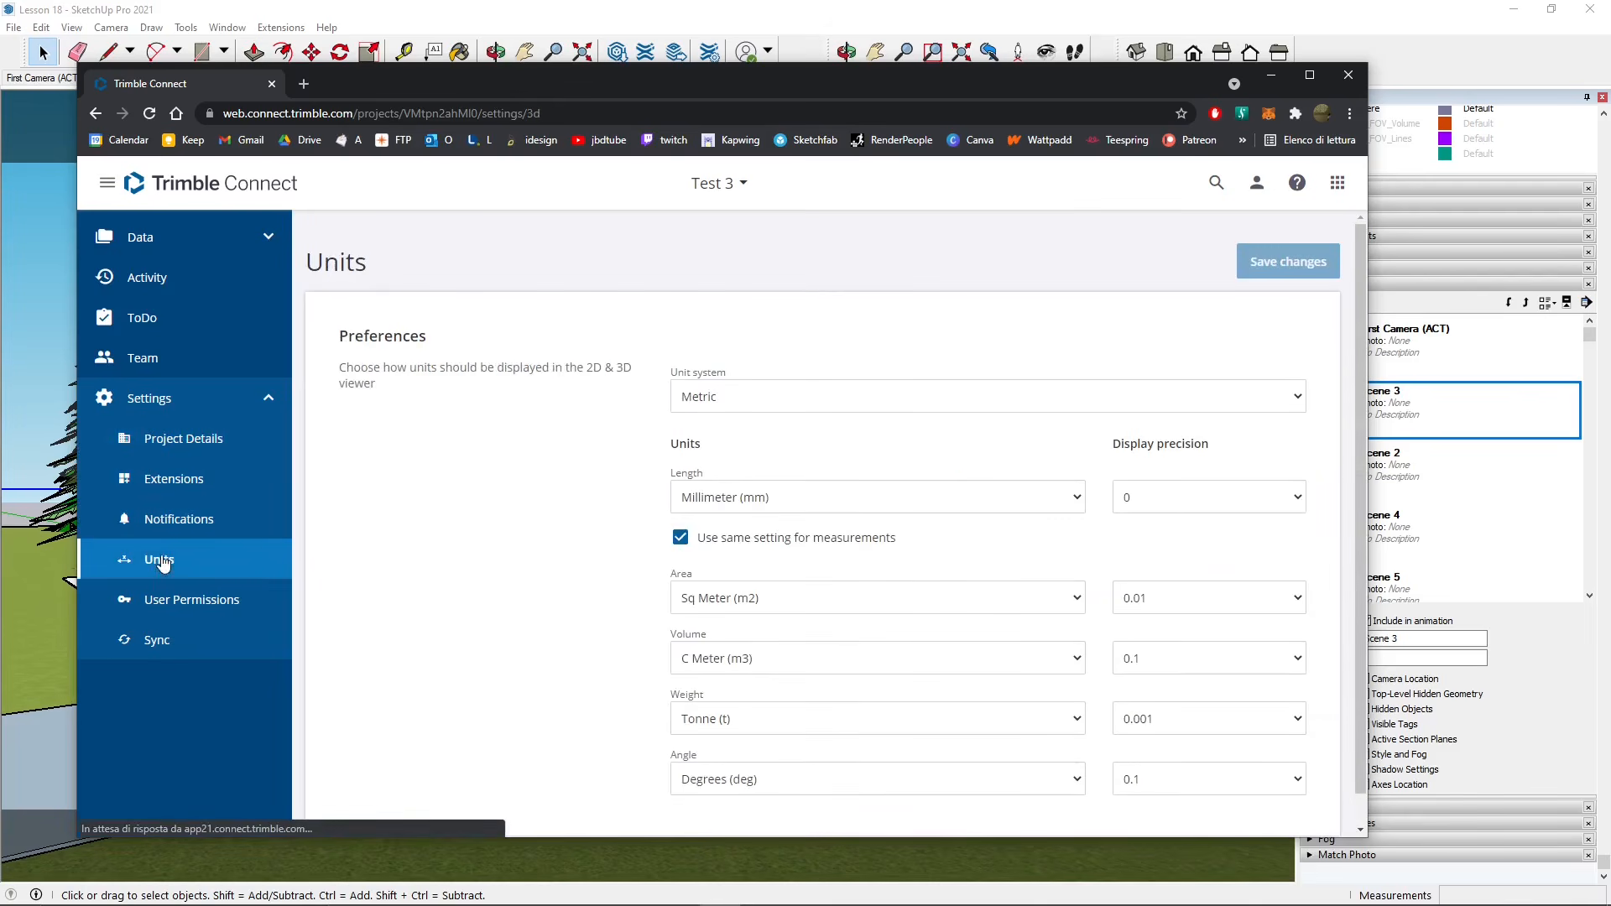
click(206, 600)
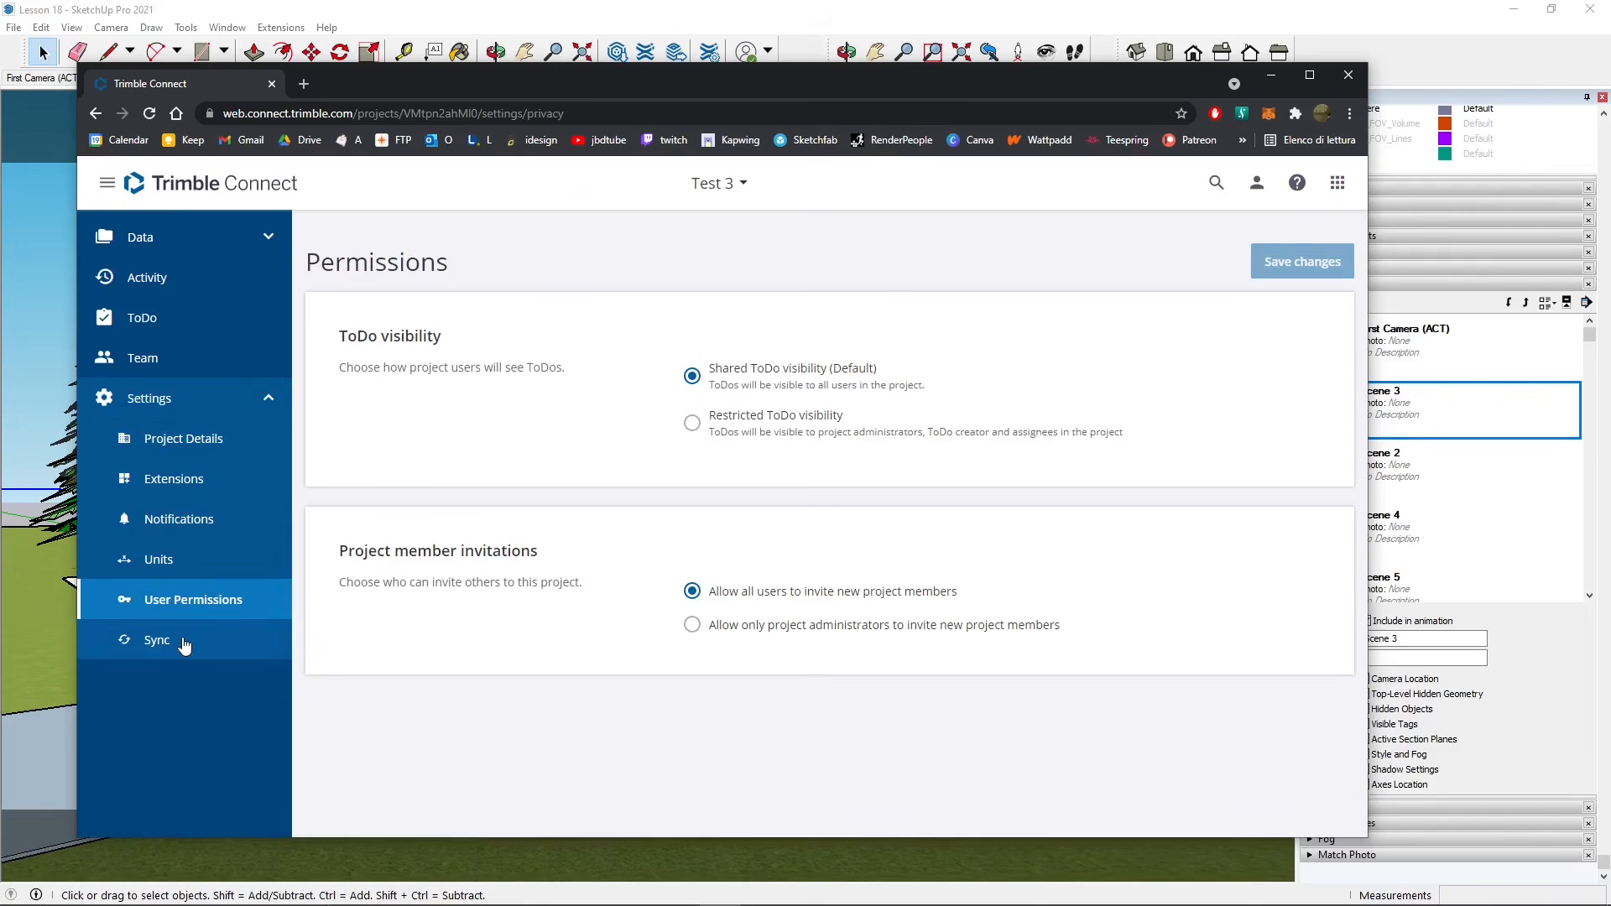
click(178, 397)
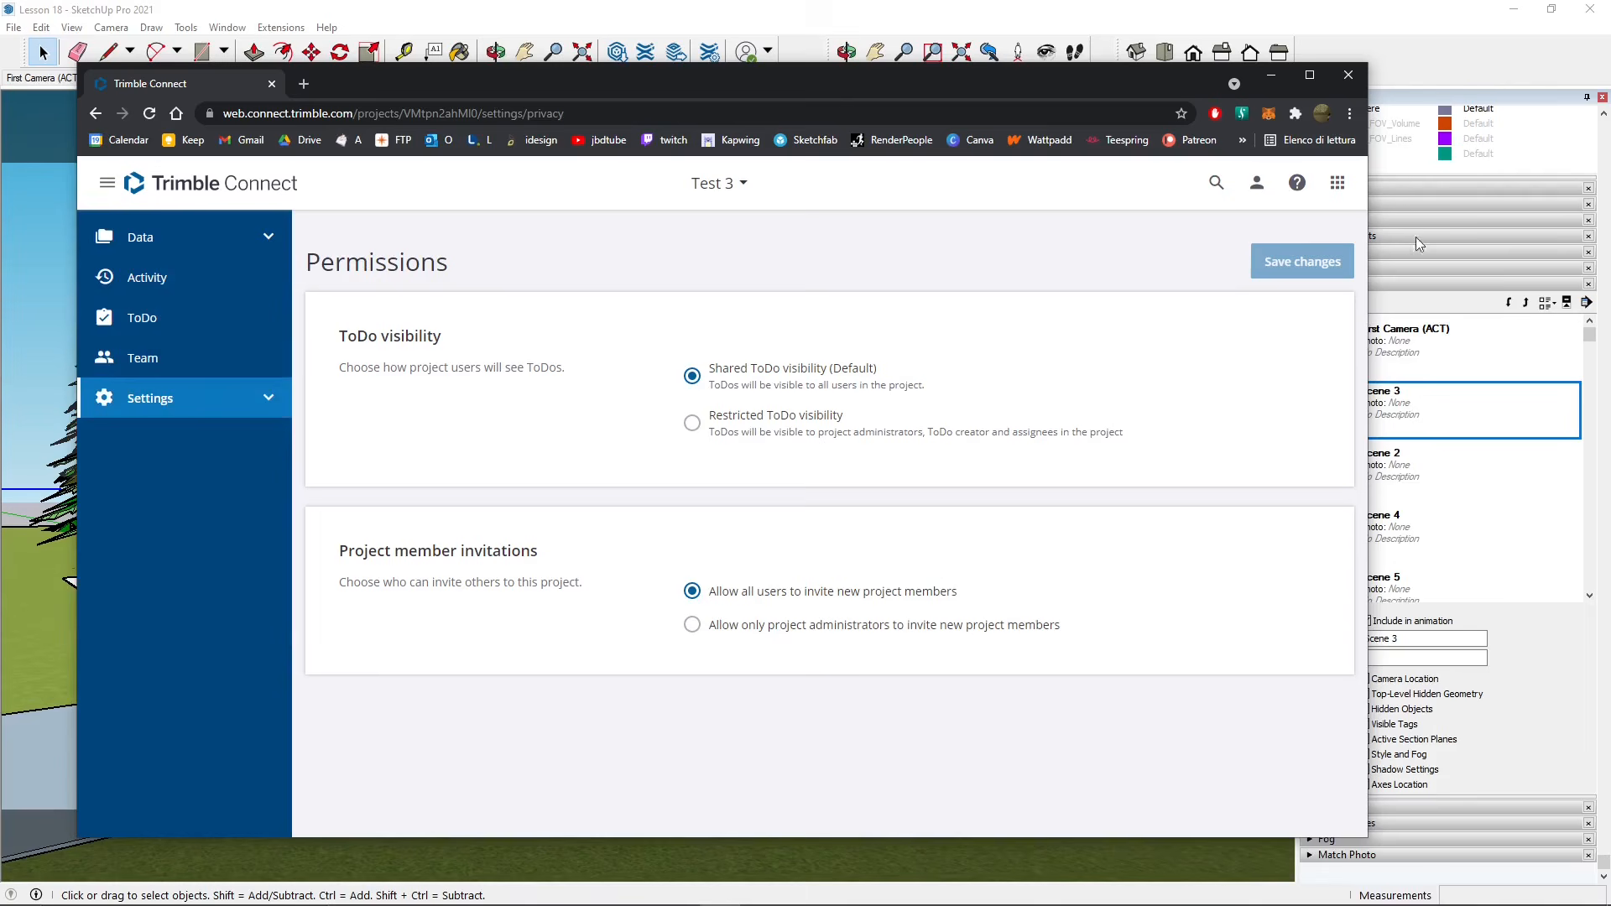
- Glance at the Connect Applications grid, return to all projects, and open Test Project
click(1340, 189)
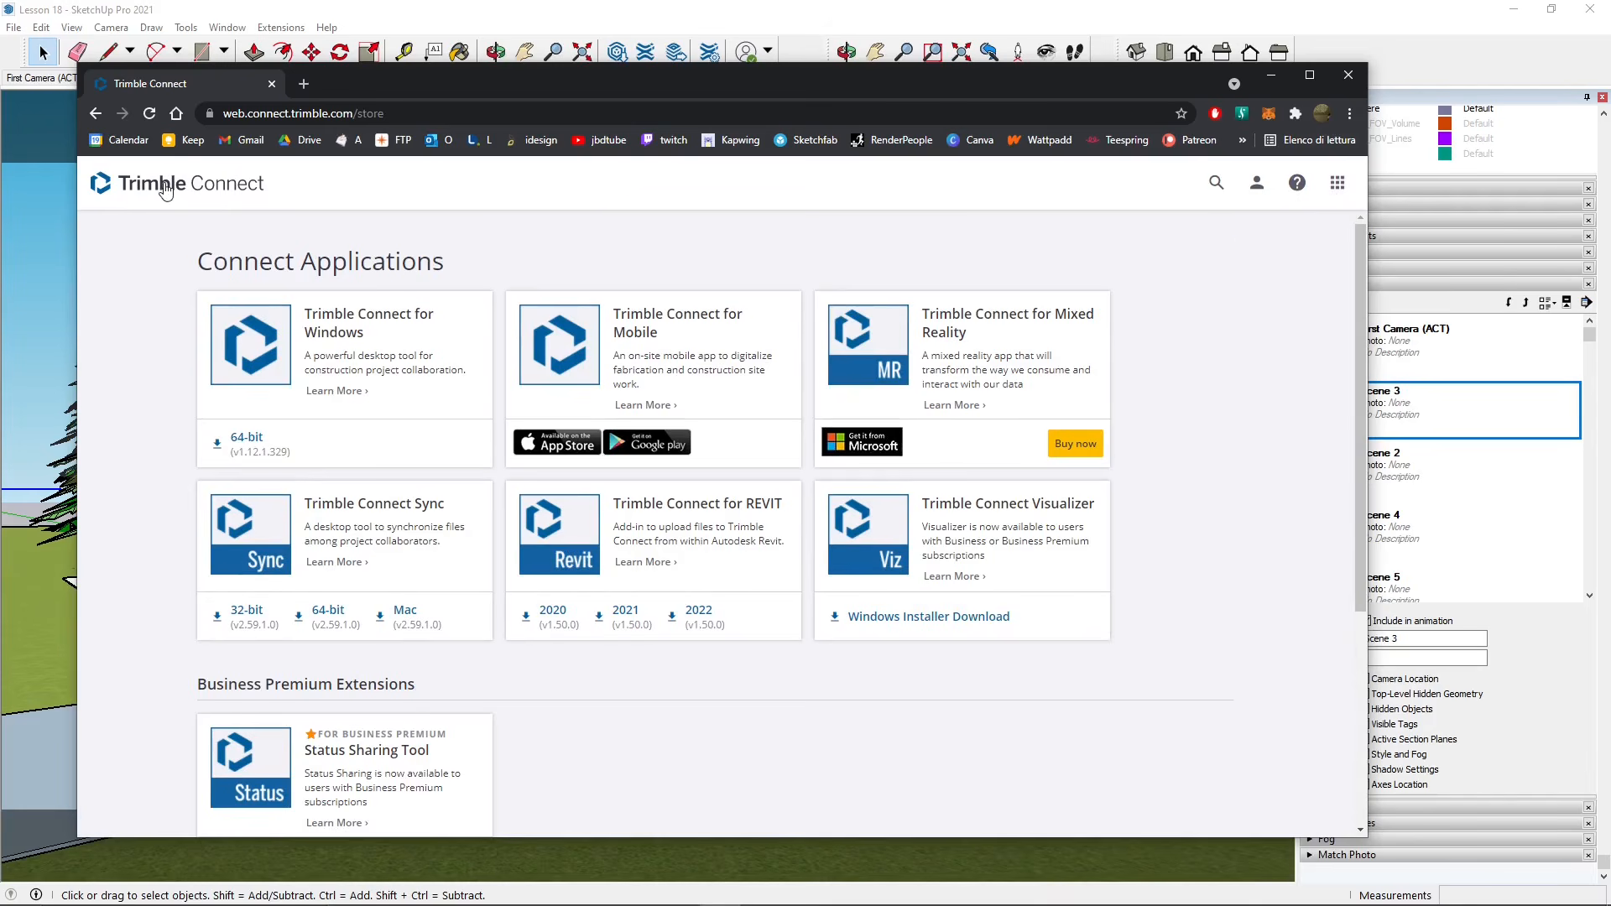
click(165, 187)
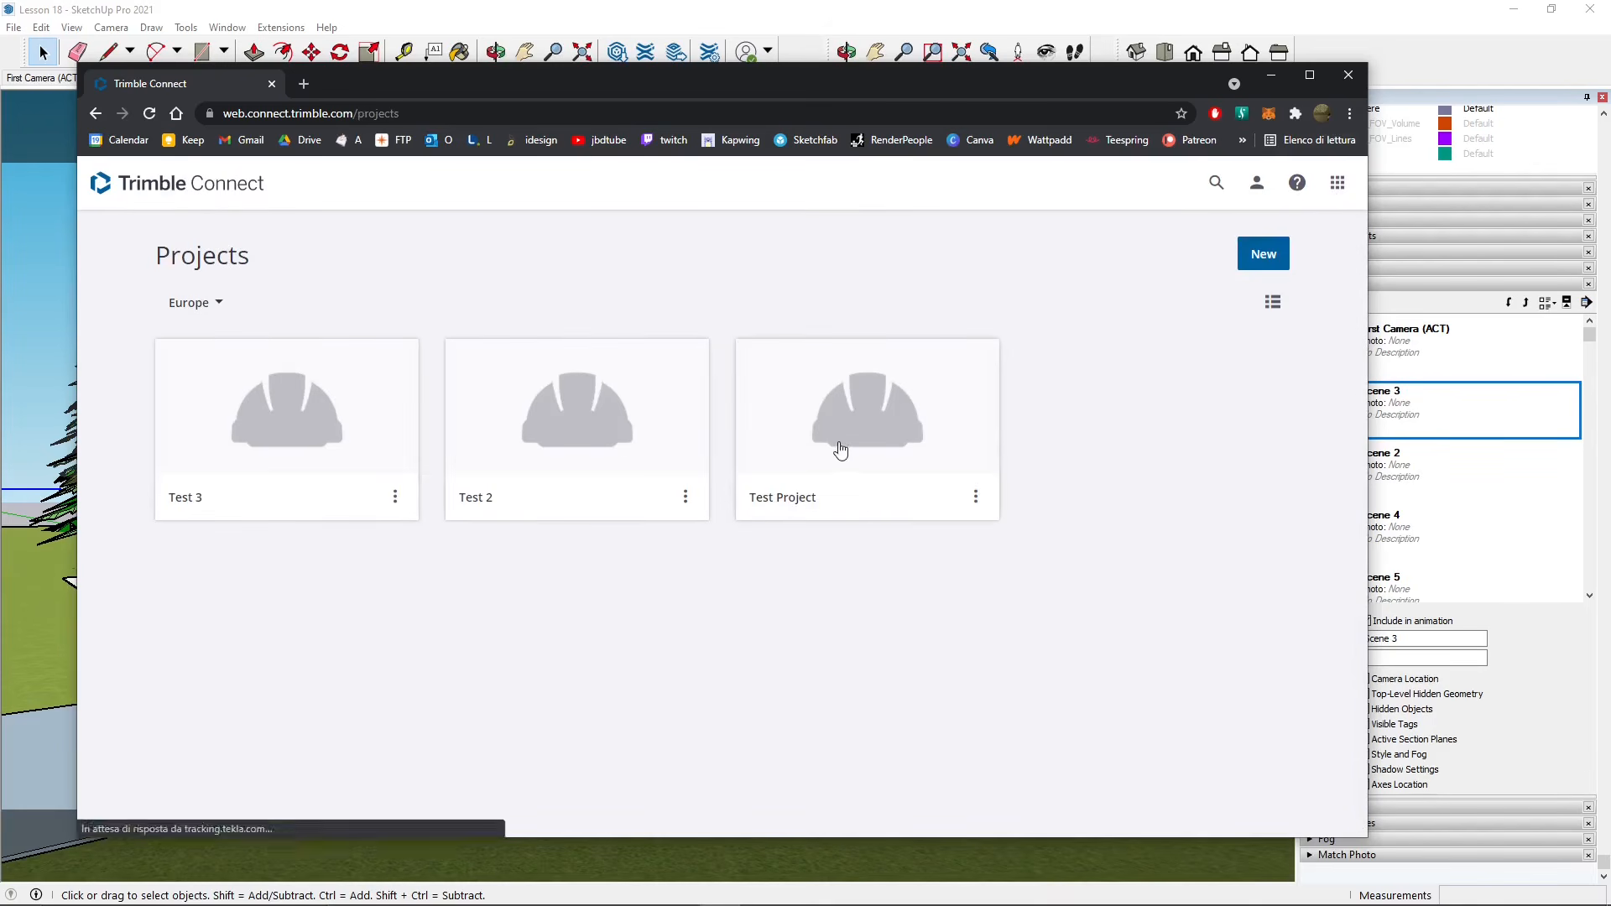
click(836, 449)
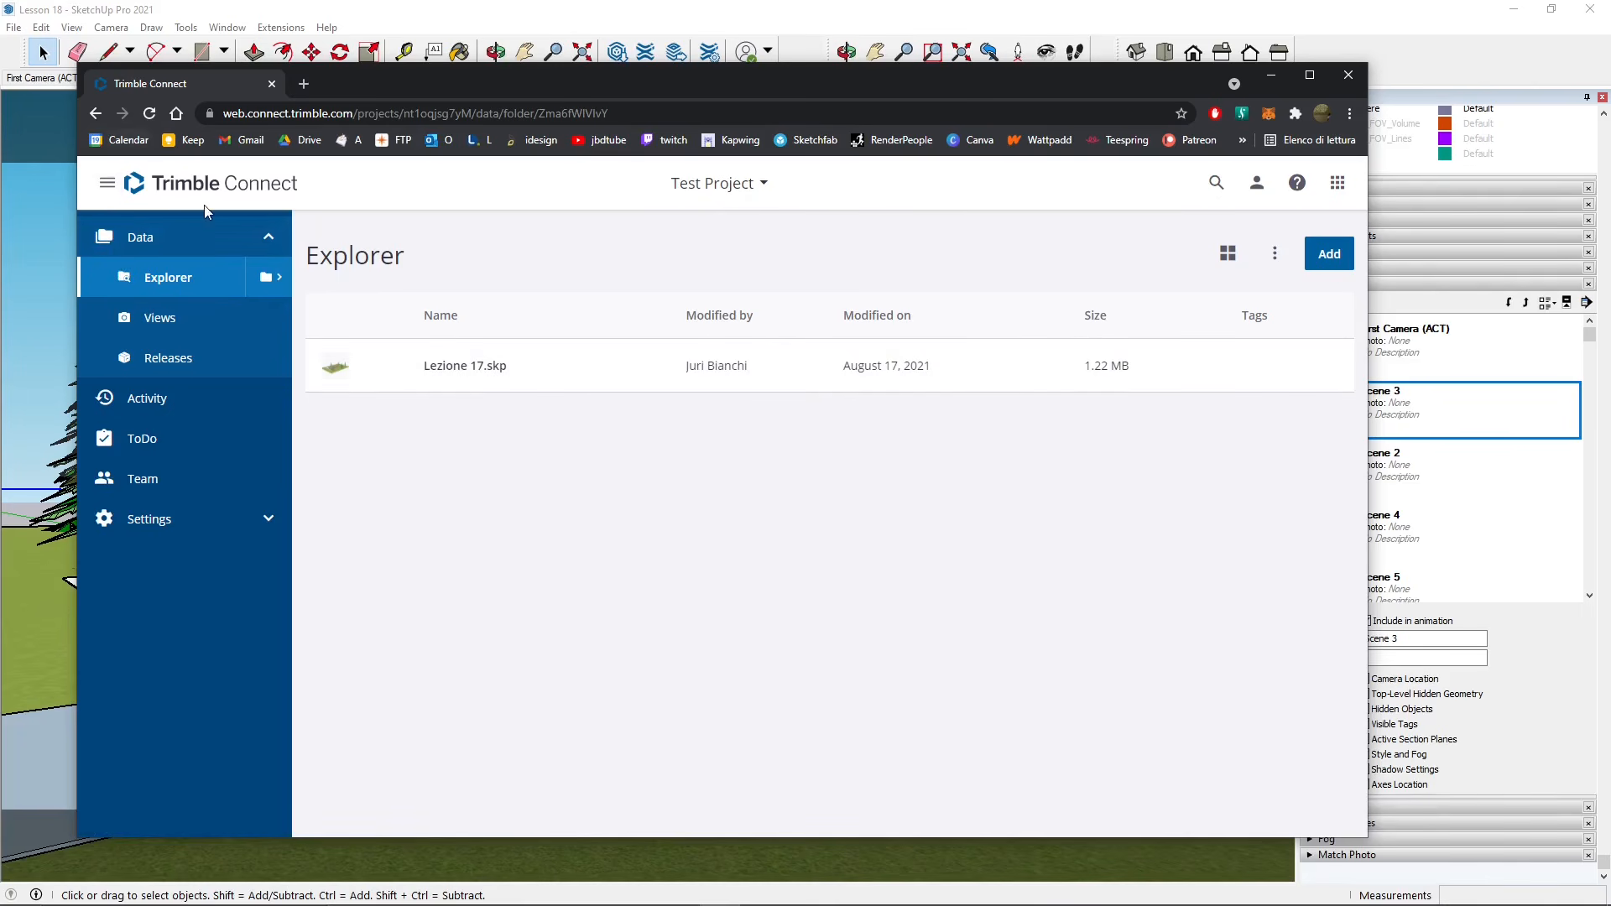
- Return to the projects list, open Test 3's Project Test 1 folder, and show the Add options
click(214, 187)
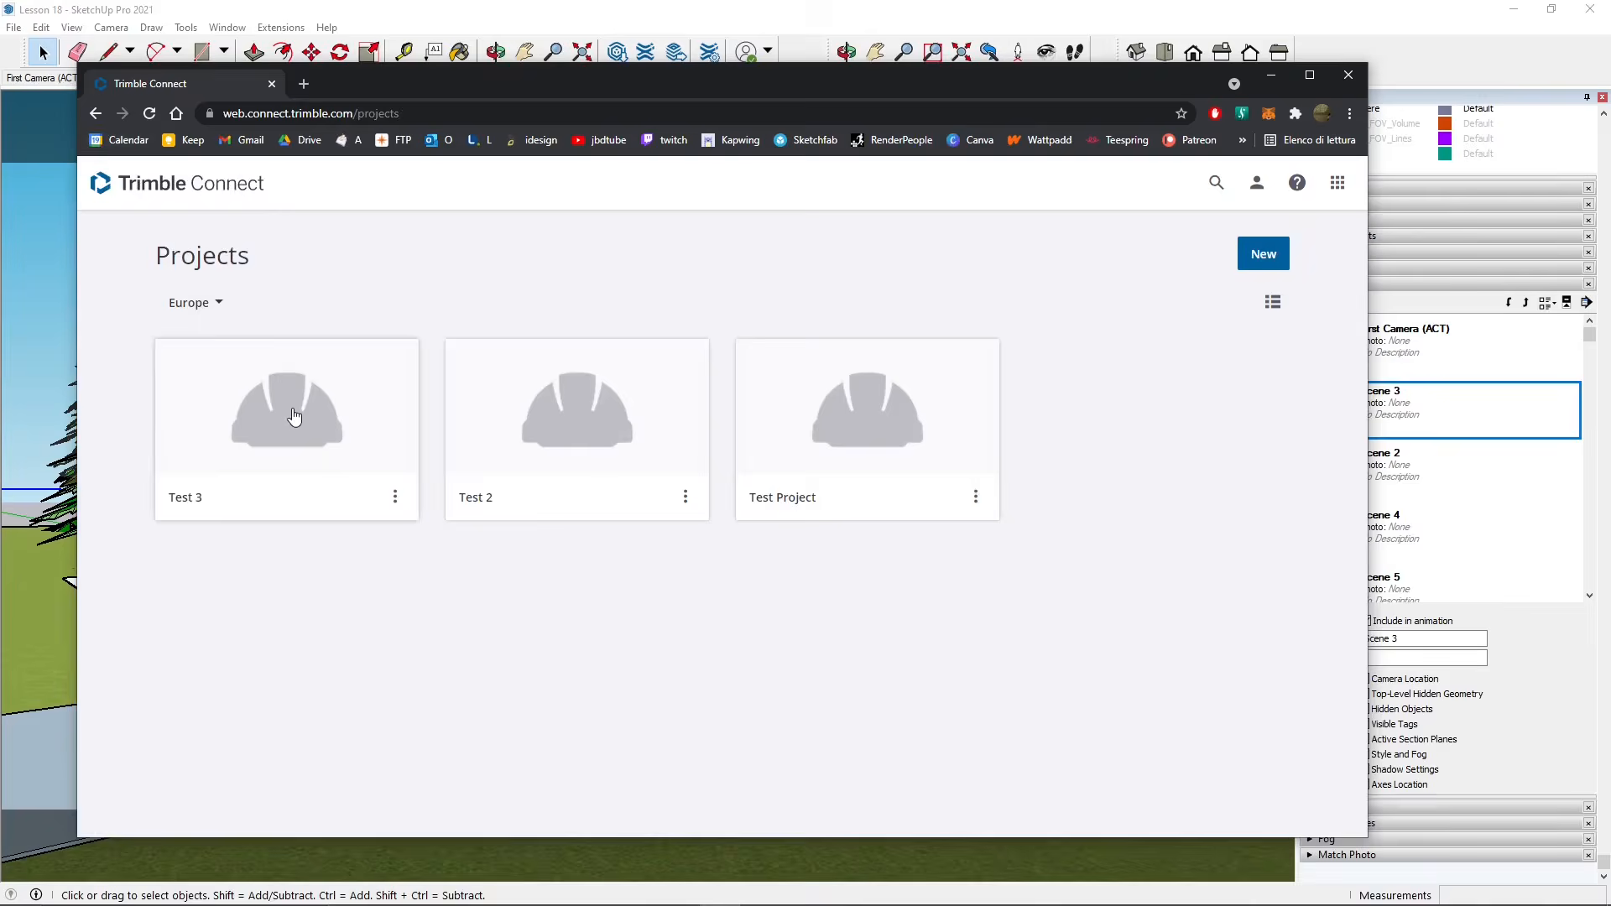
click(293, 417)
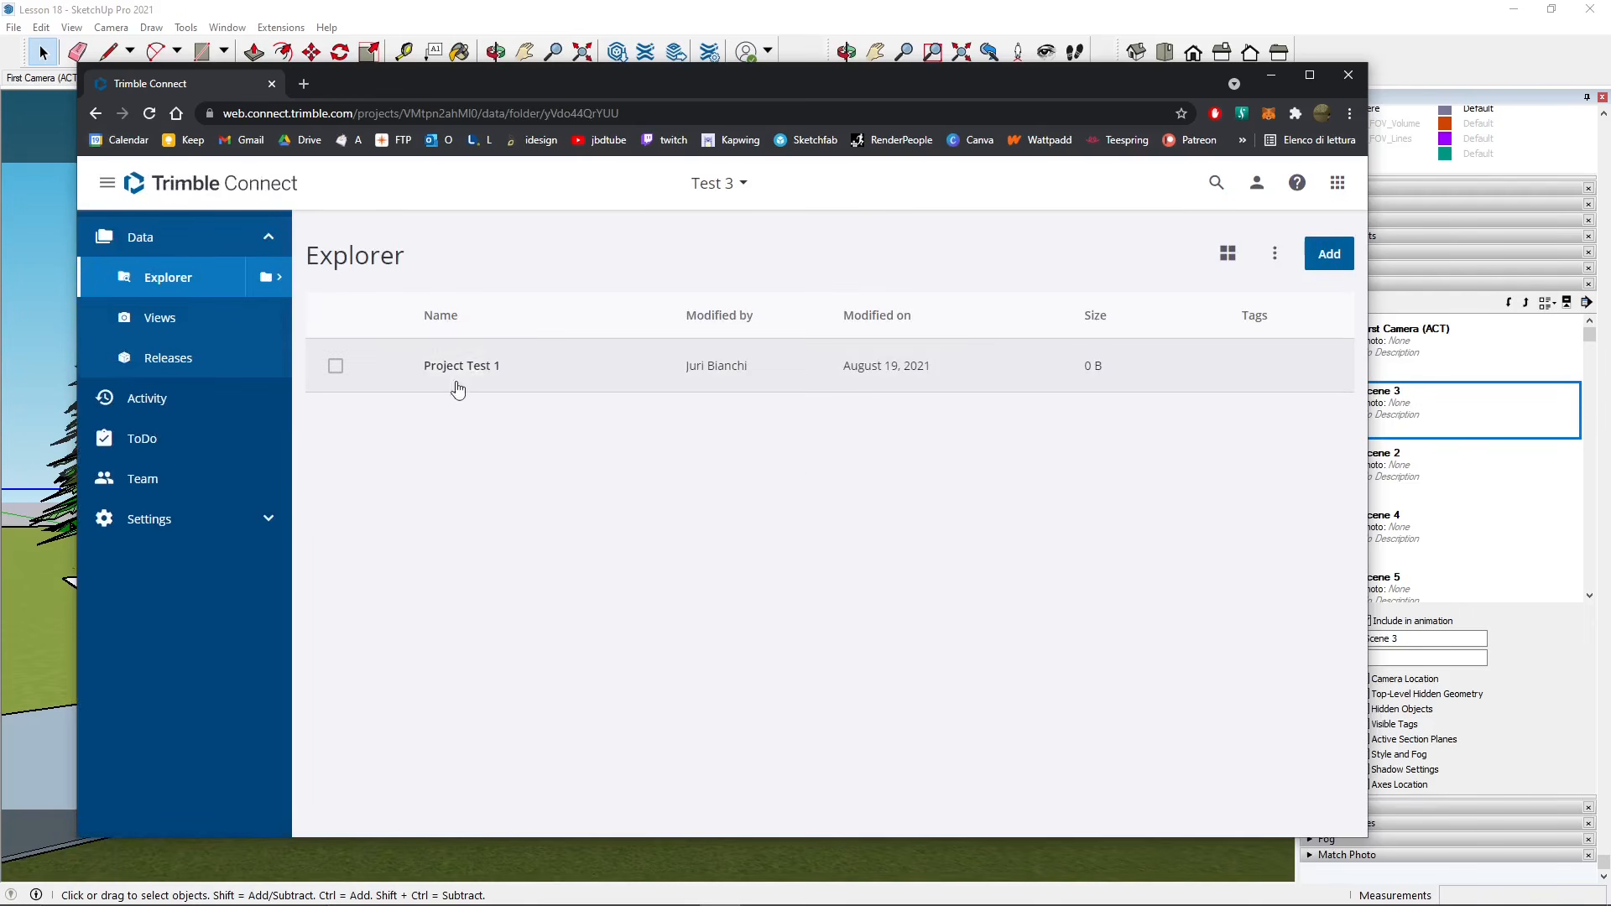
click(467, 368)
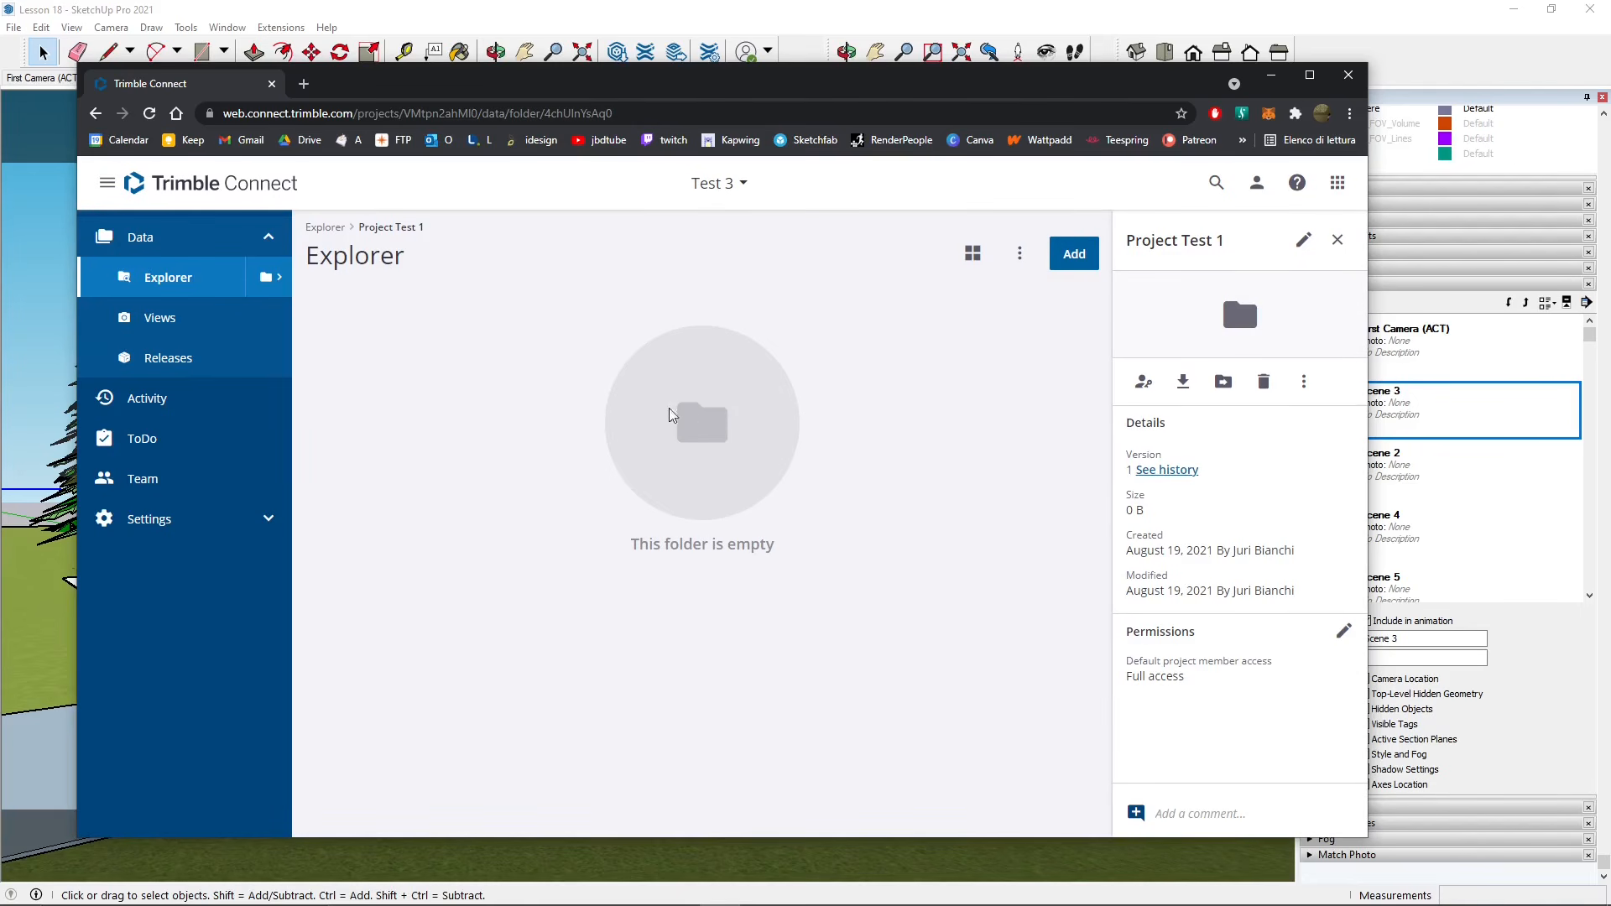
click(1074, 255)
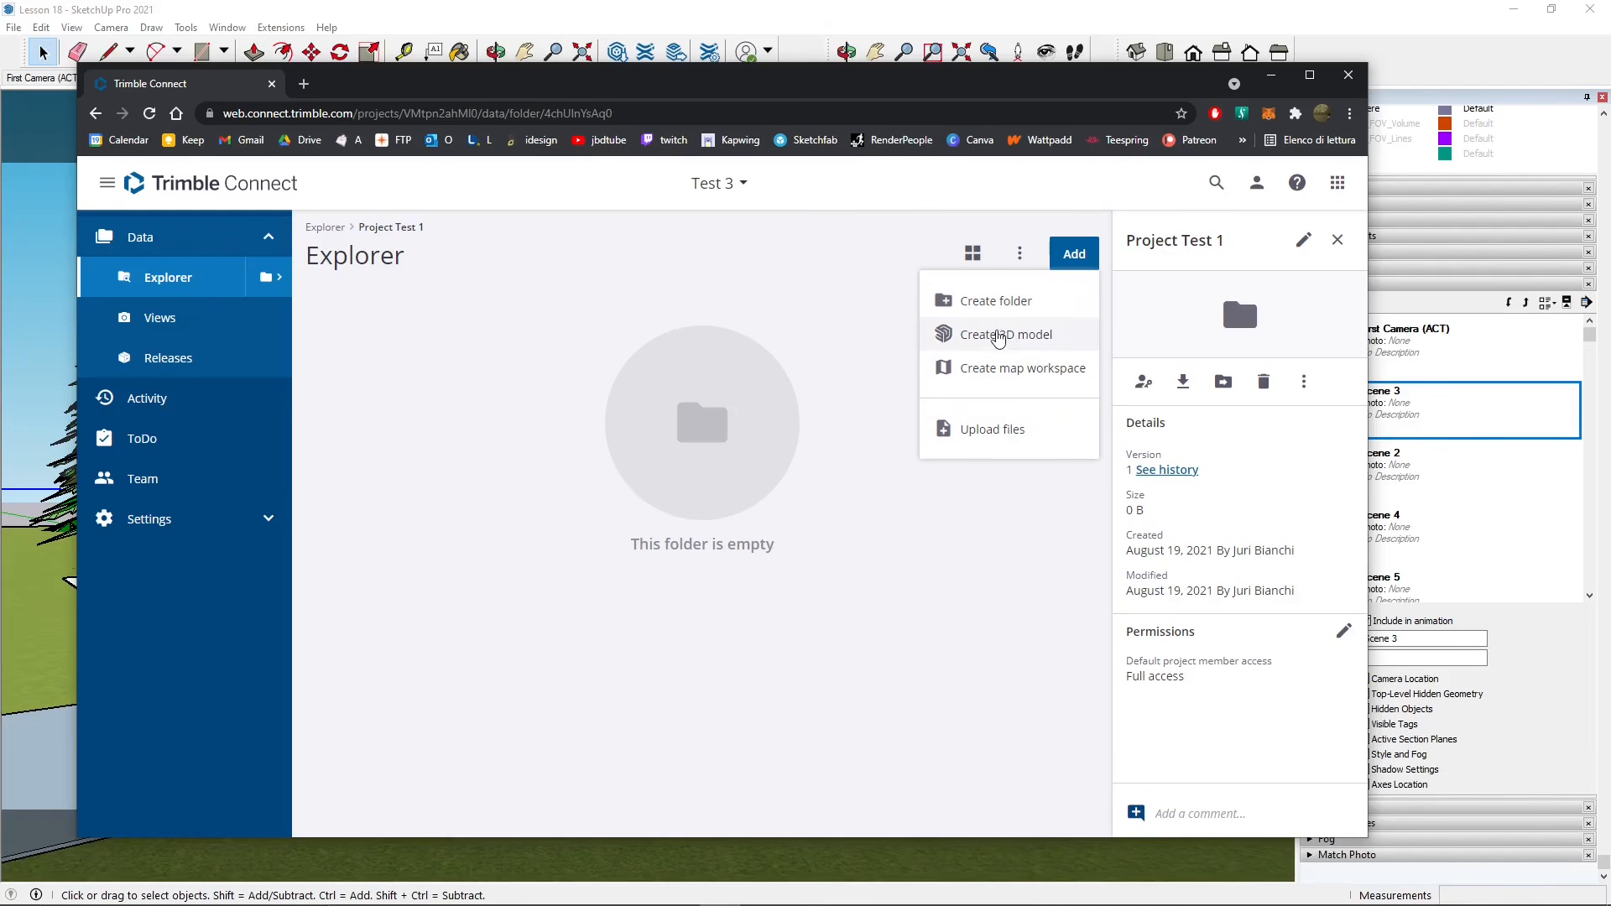
- Try Add > Create 3D model, close the SketchUp tab, then go back to Projects
click(990, 335)
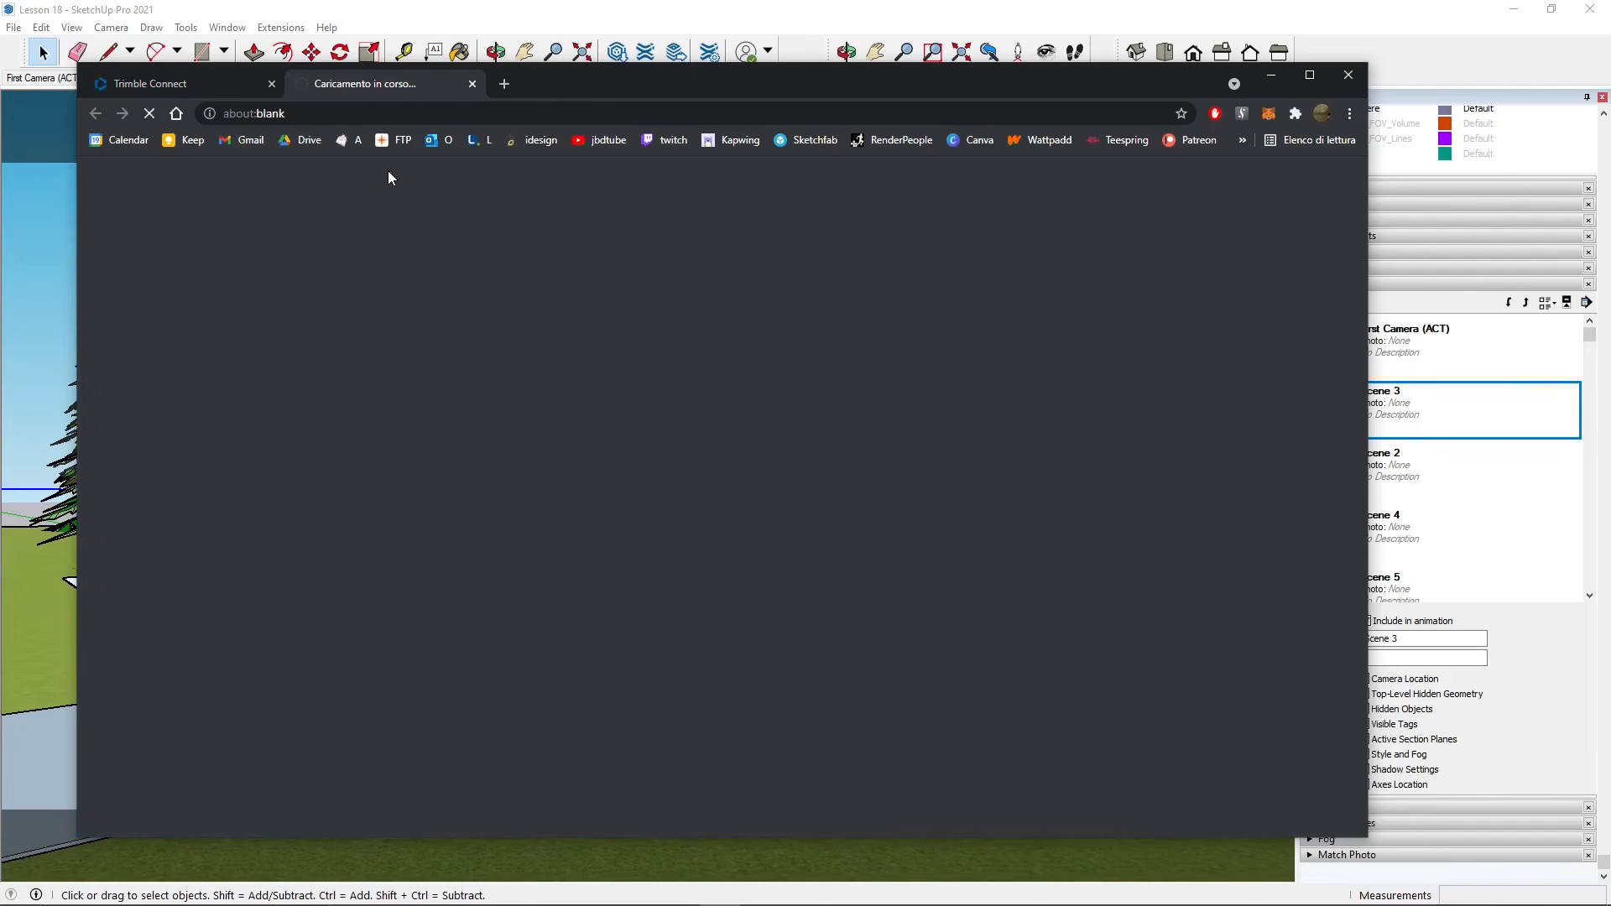
drag(647, 74, 697, 82)
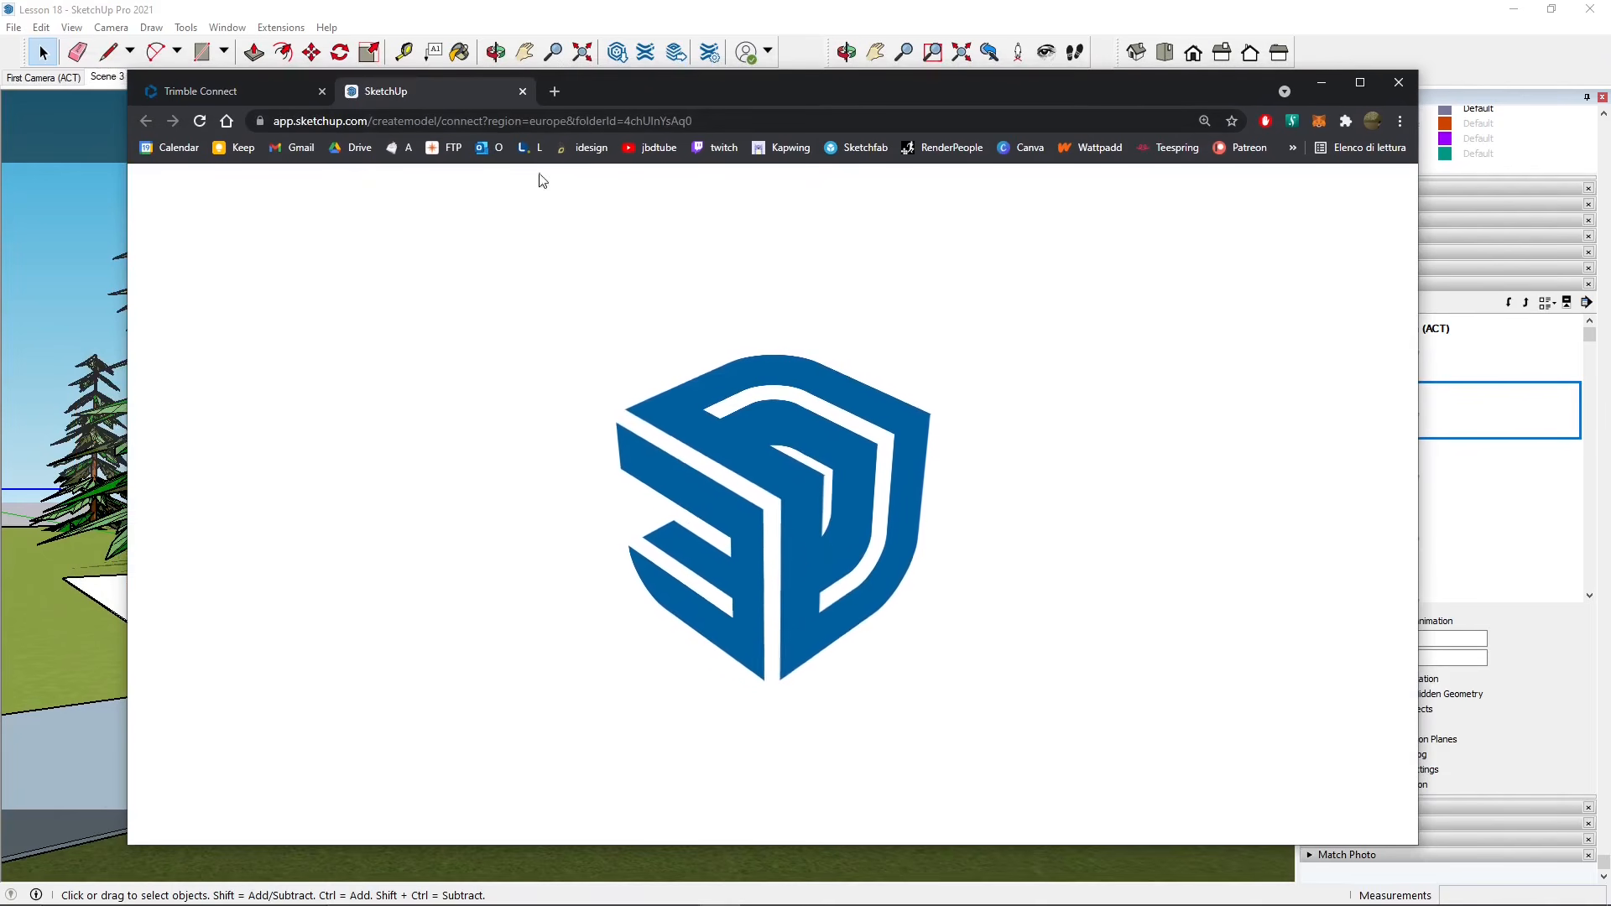
click(522, 92)
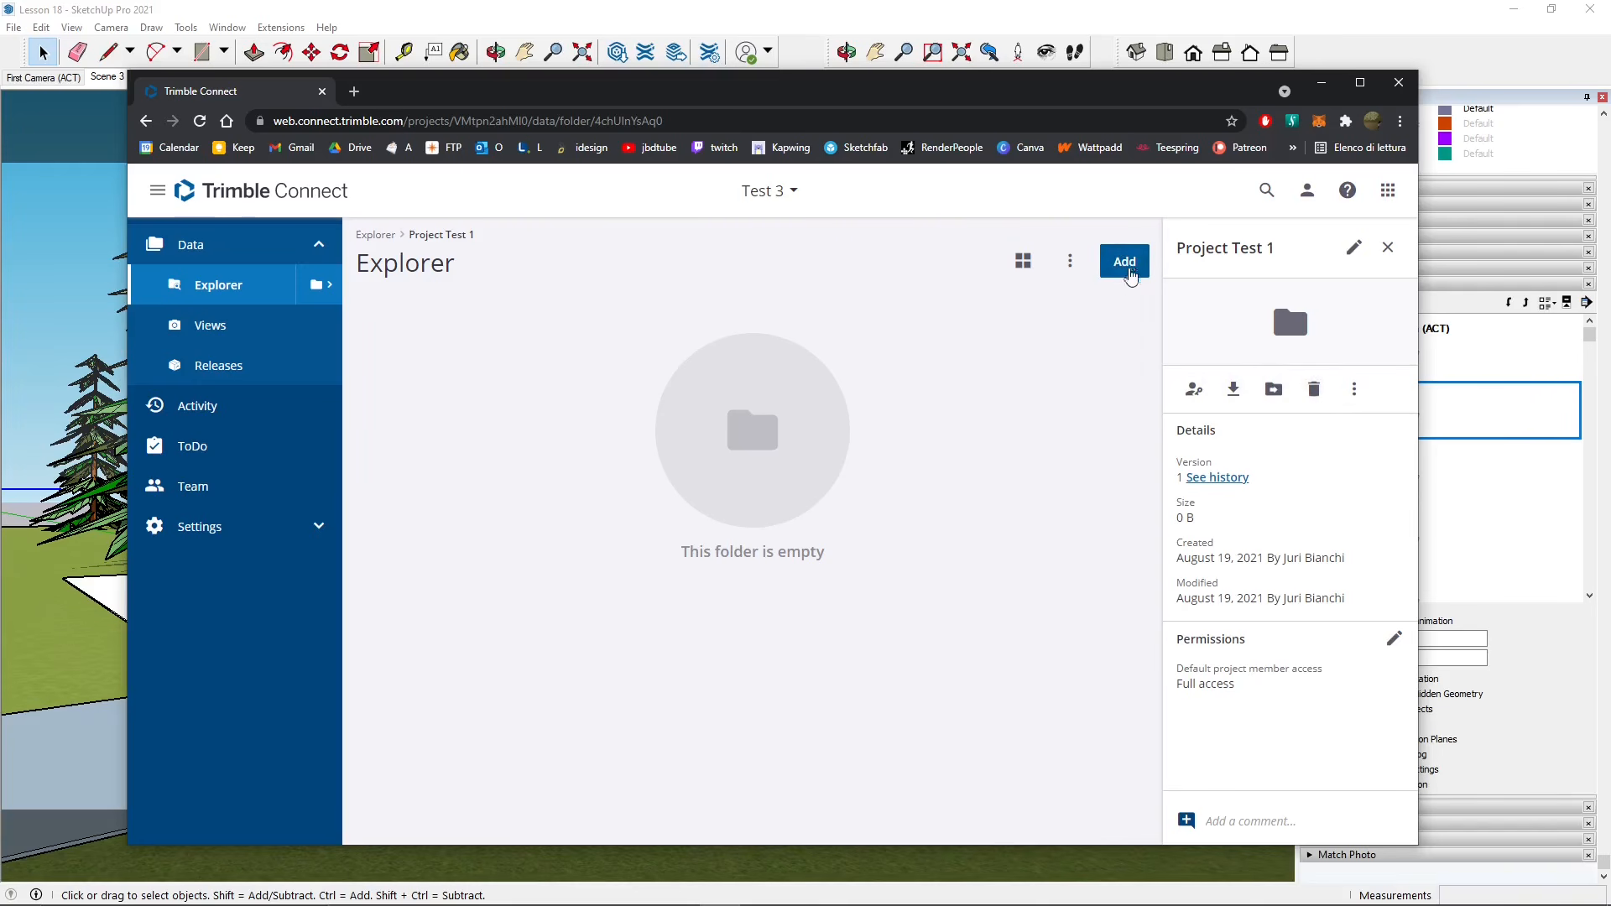
click(1125, 269)
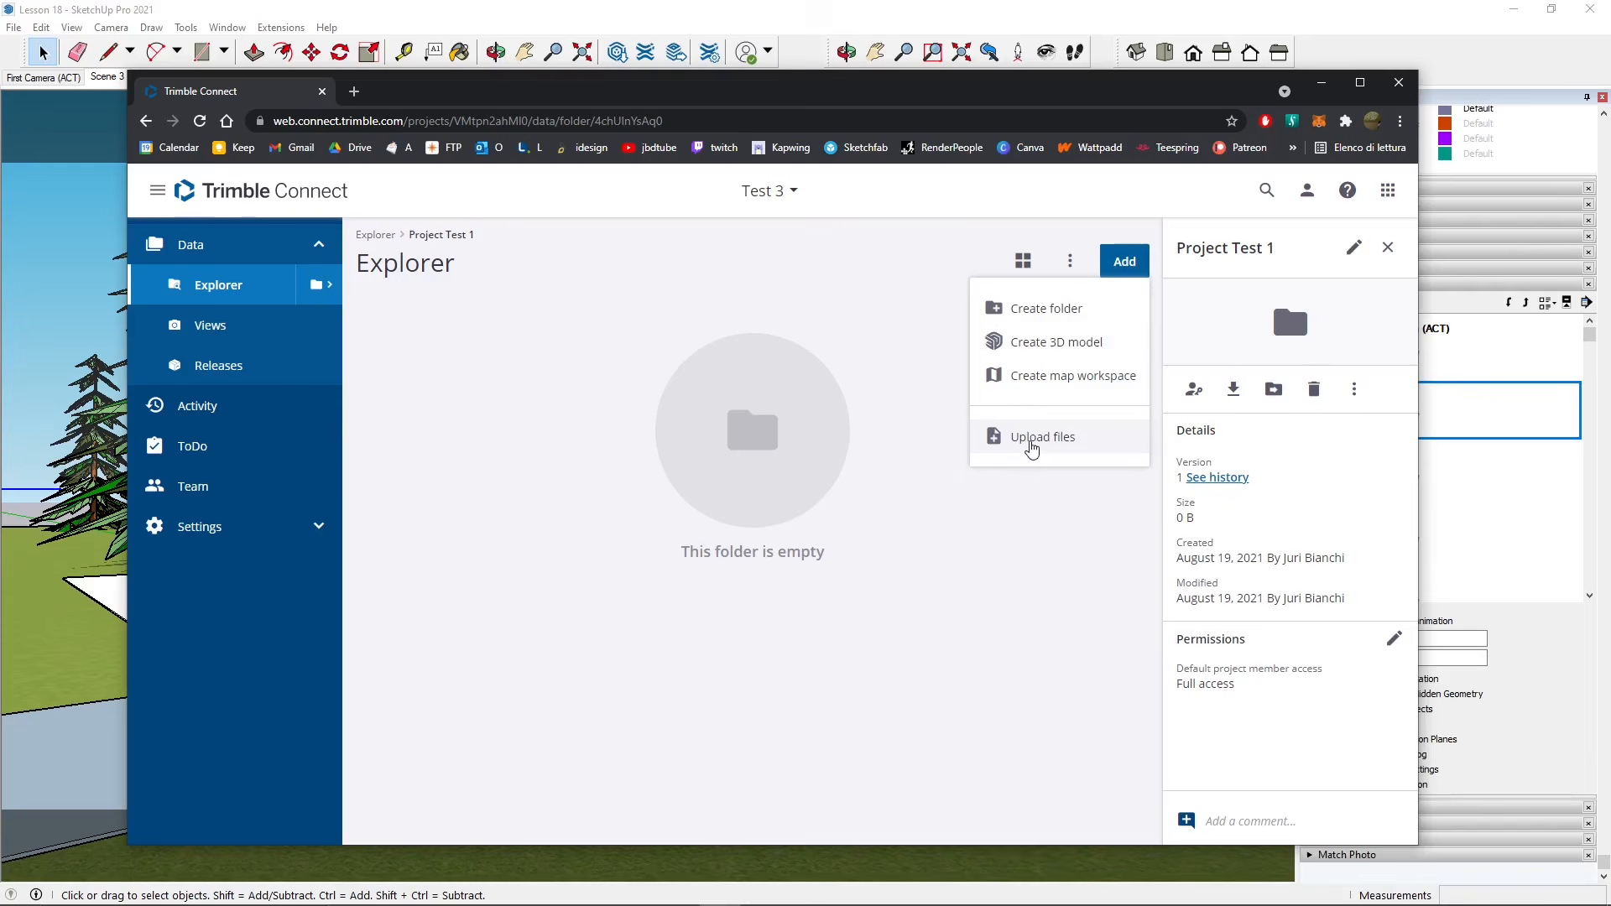
click(425, 342)
click(262, 192)
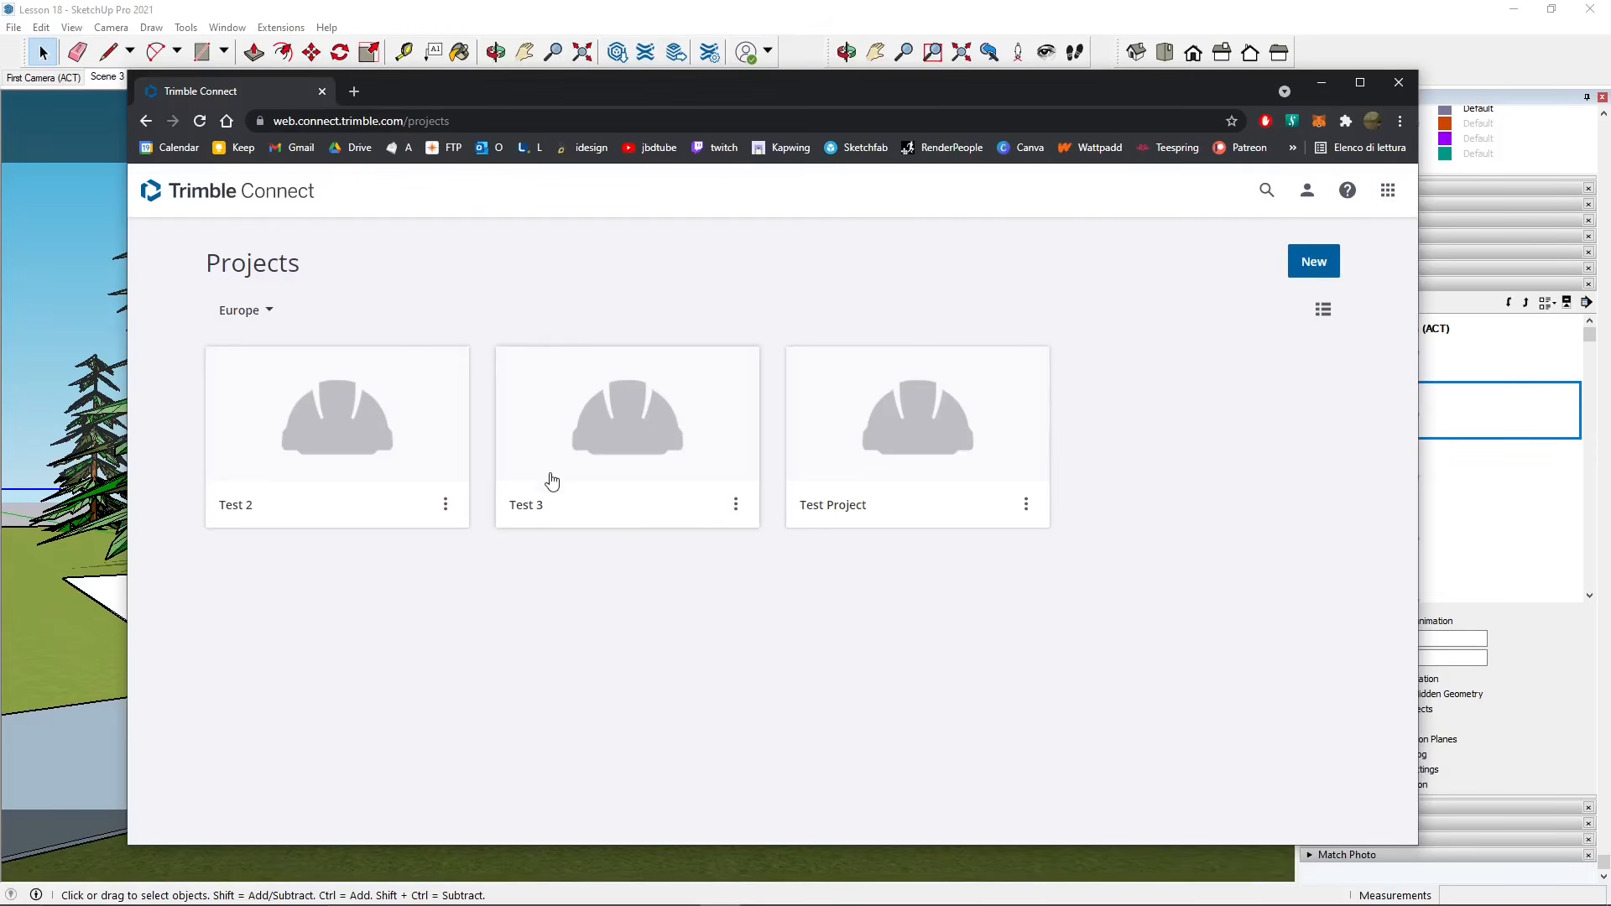
- Browse the Test 3 project and its Project Test 1 folder, then return to the project list
click(646, 448)
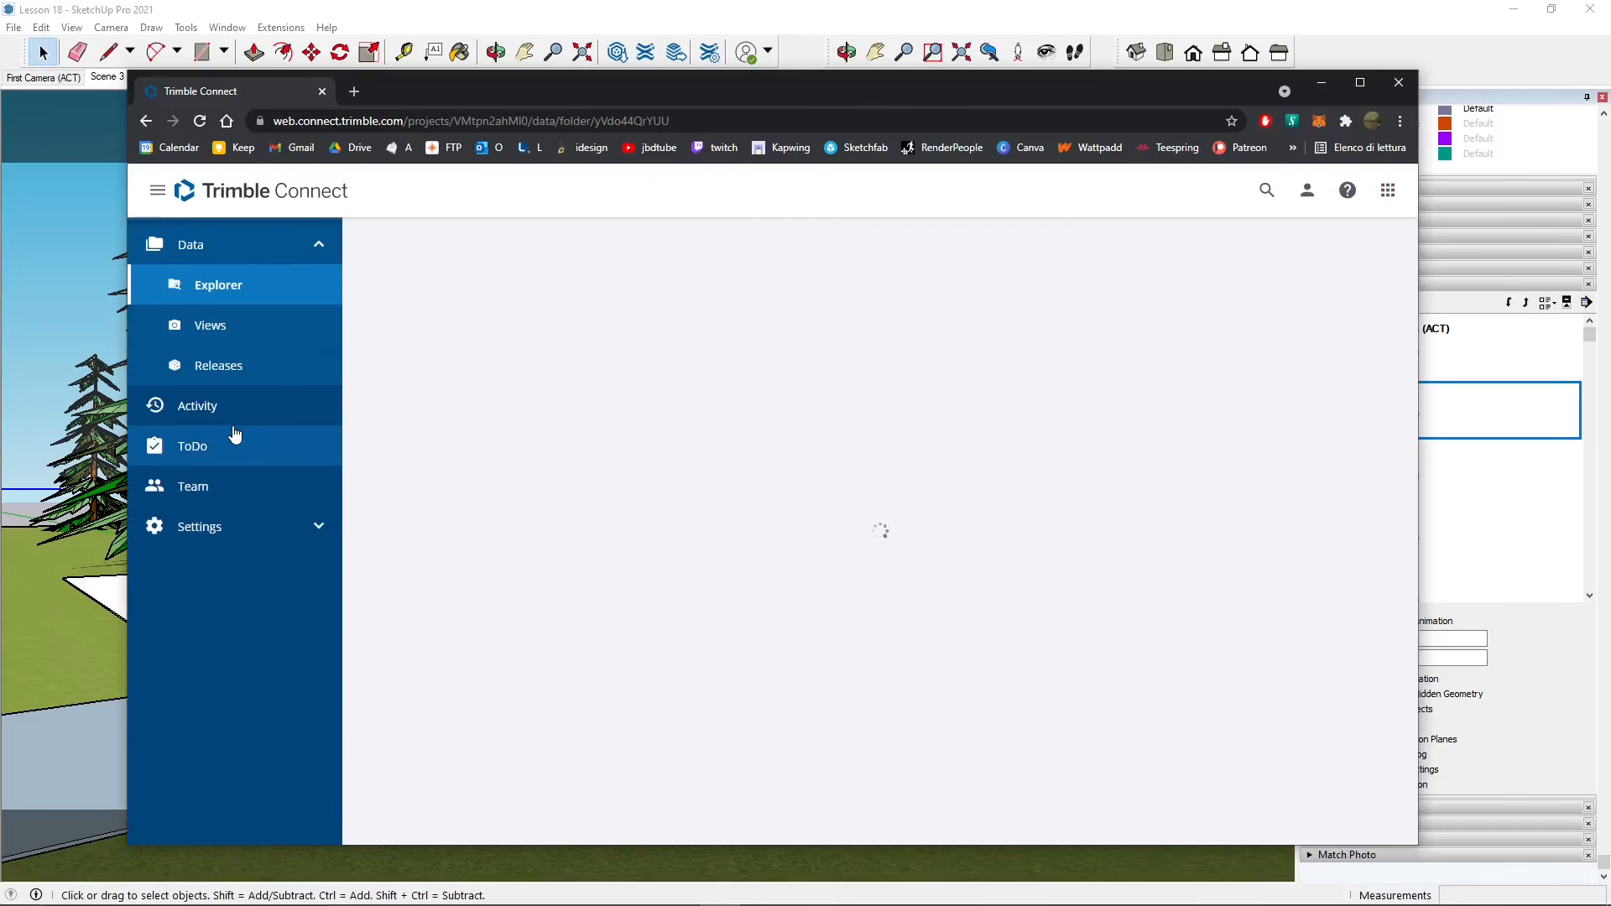
click(527, 385)
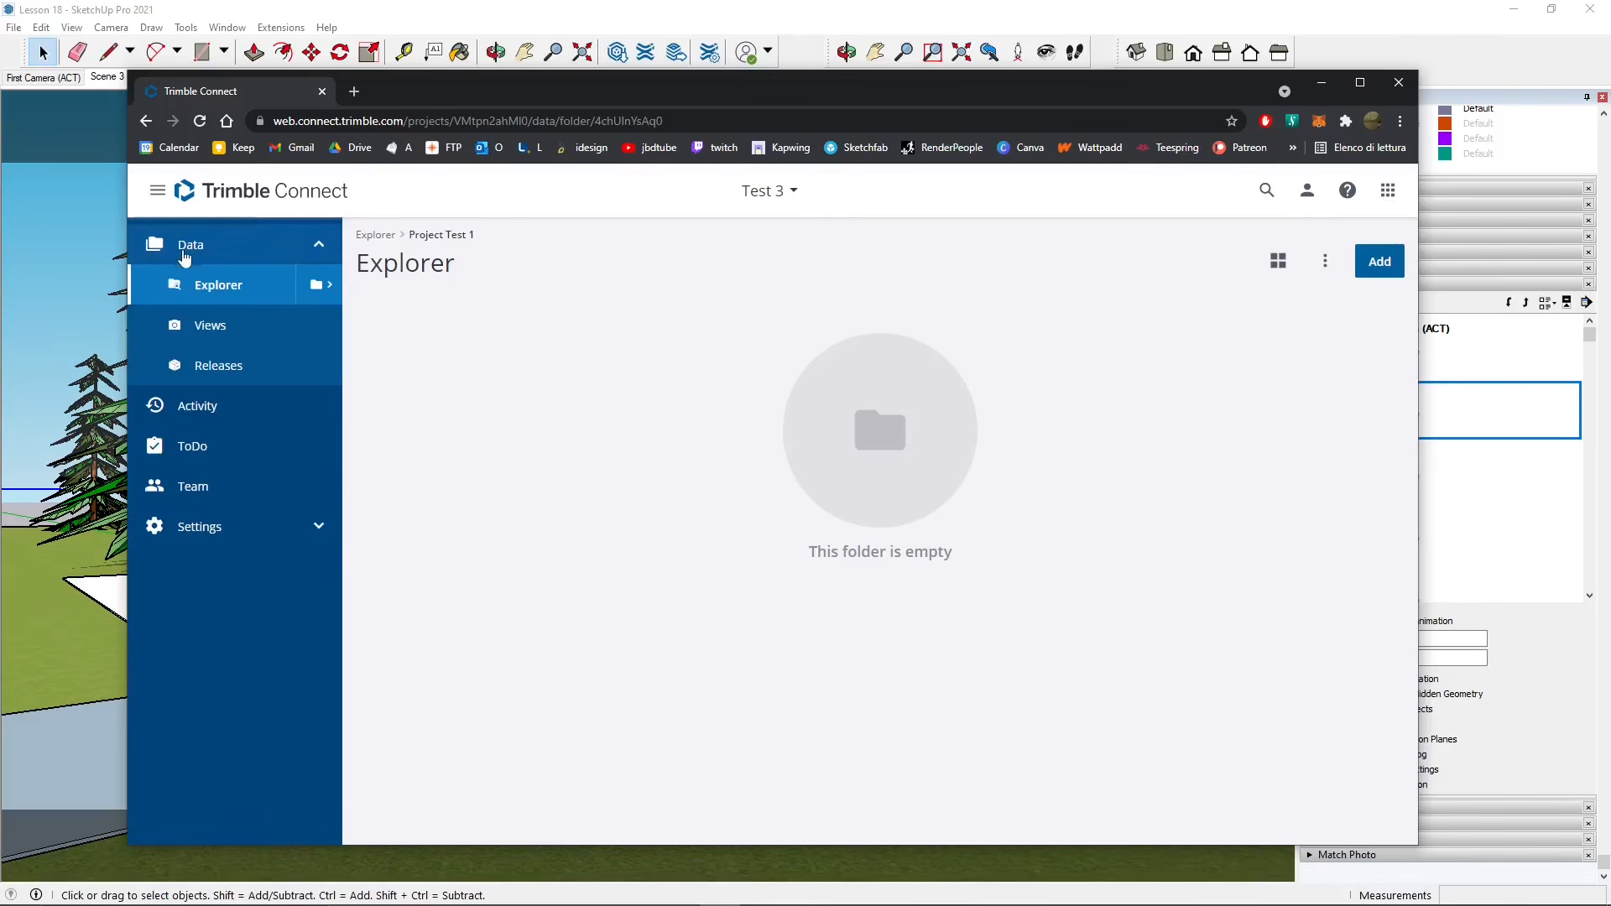
click(149, 198)
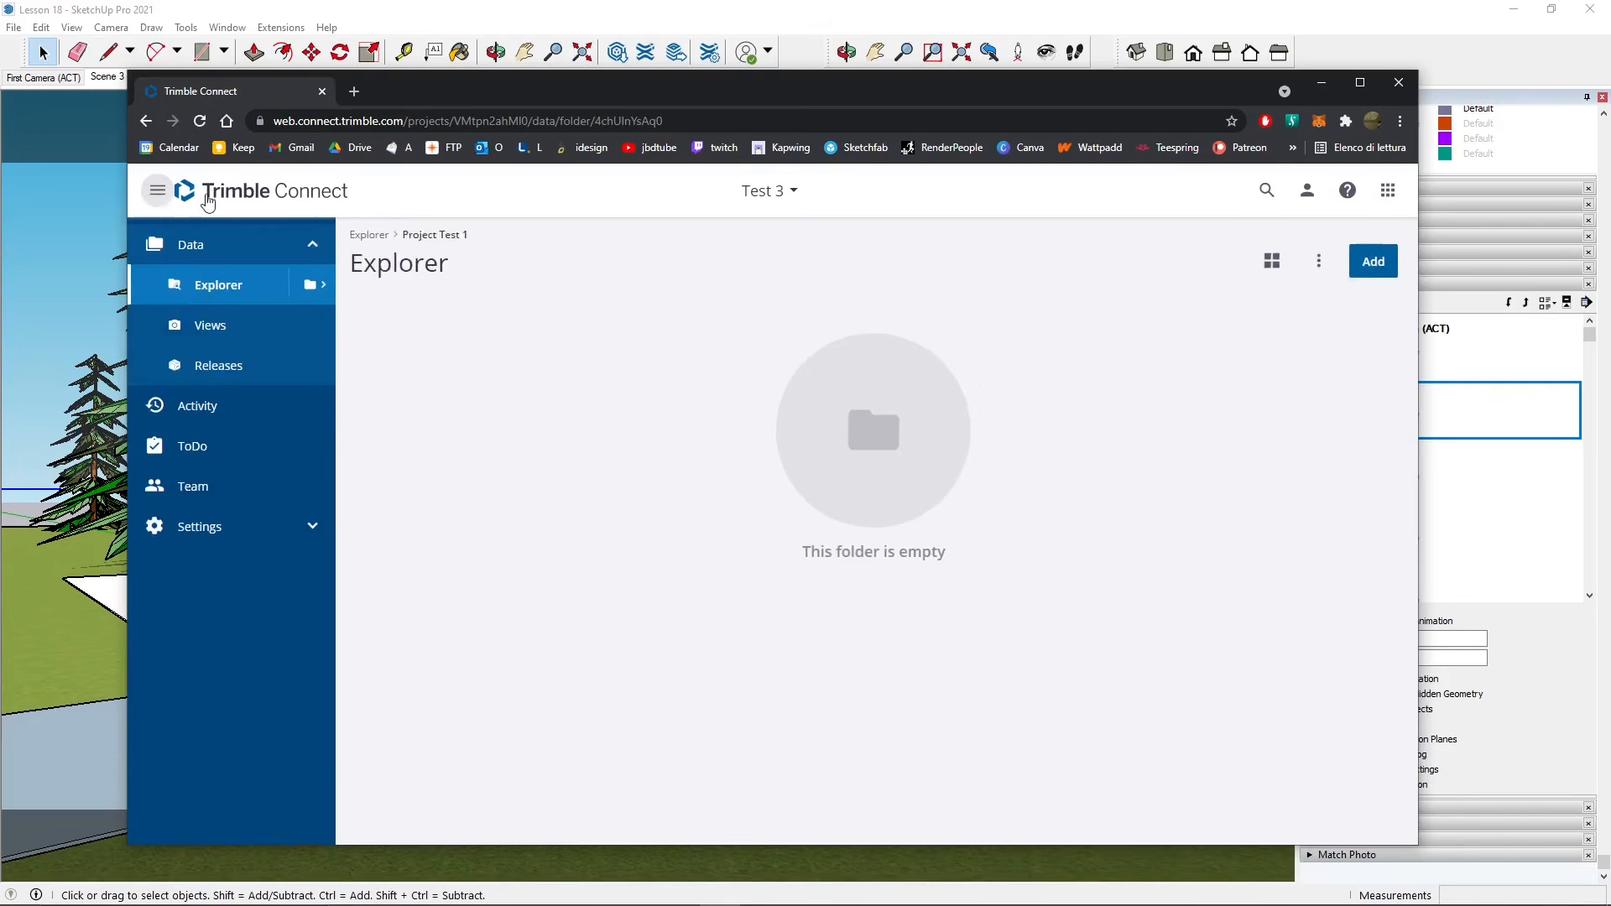
click(235, 202)
- Open the Test 2 project's Nuova Cartella folder, where Lezione 18.skp is listed
click(680, 437)
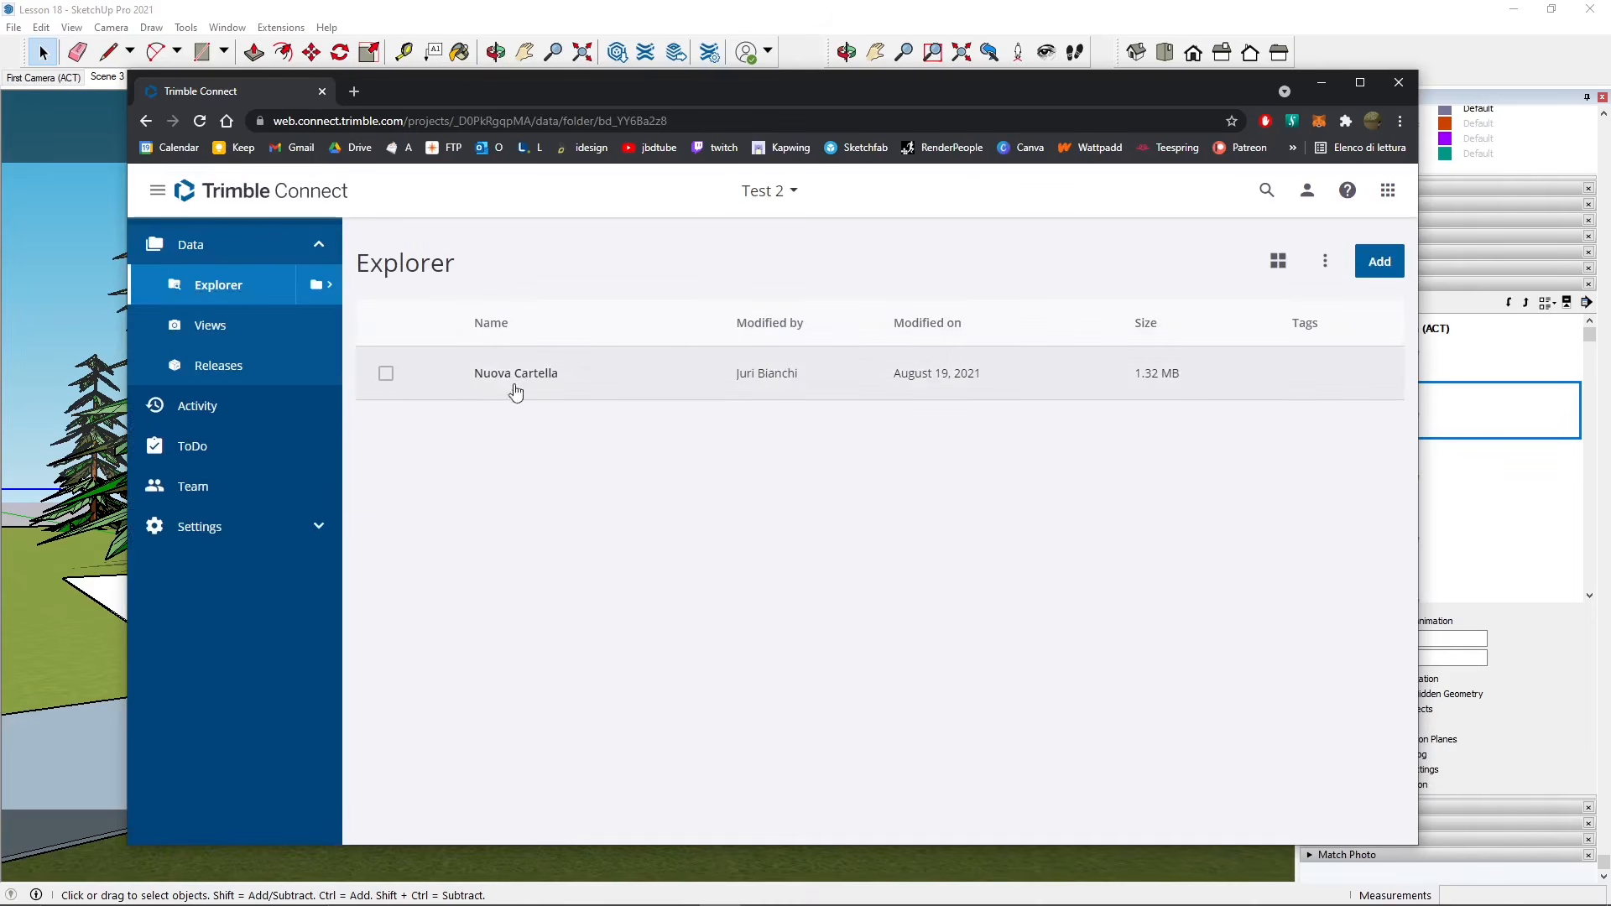
click(709, 372)
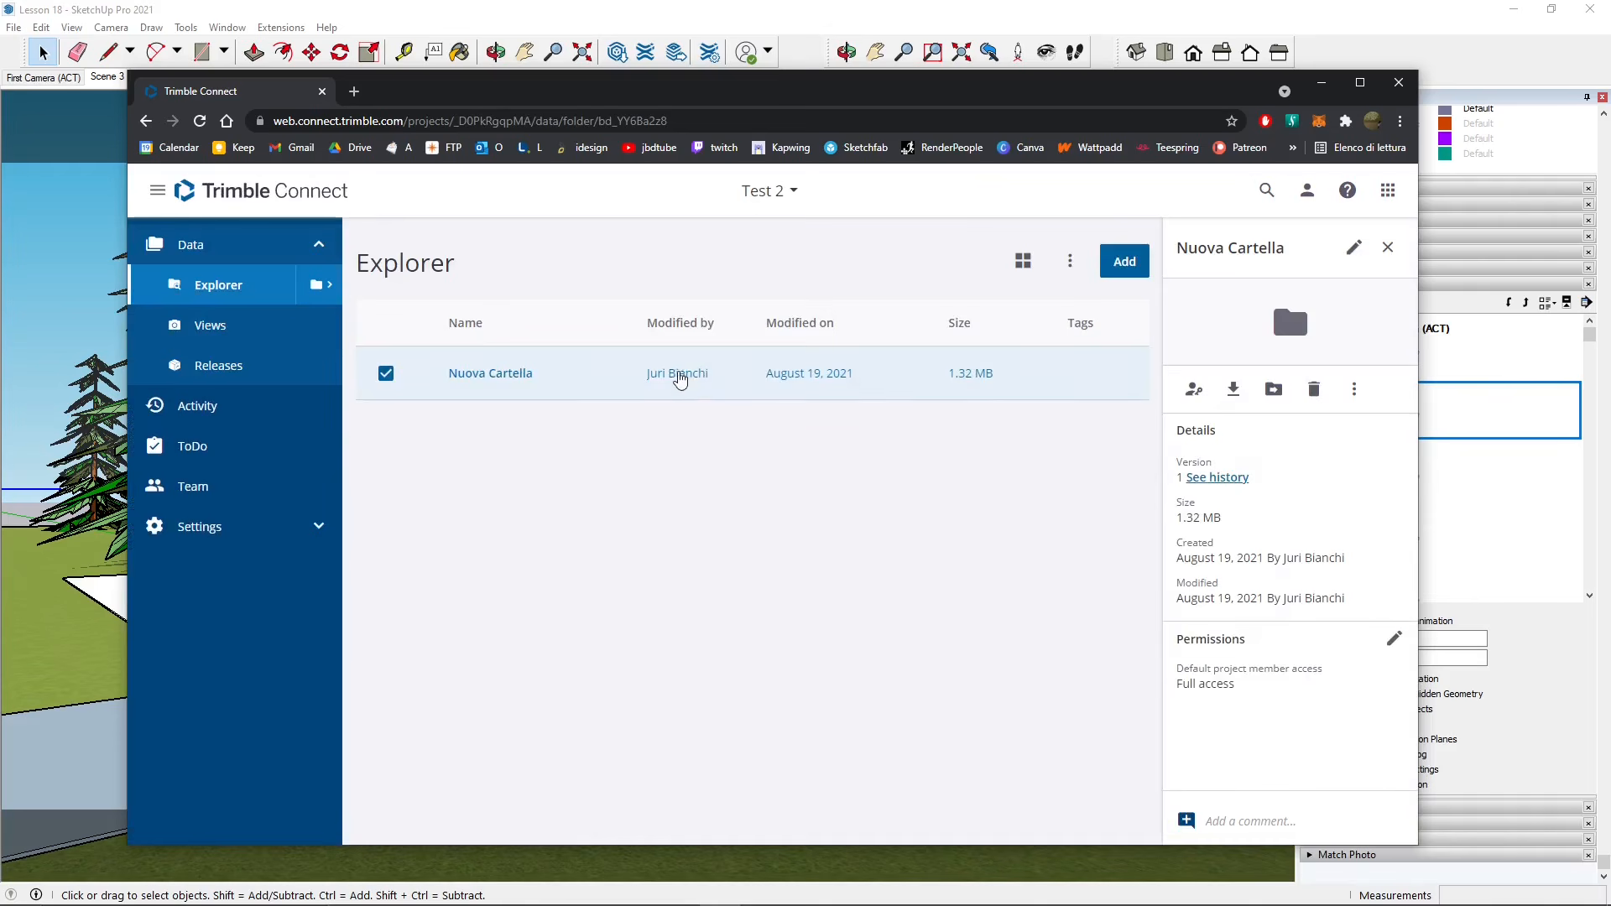
click(679, 377)
click(555, 375)
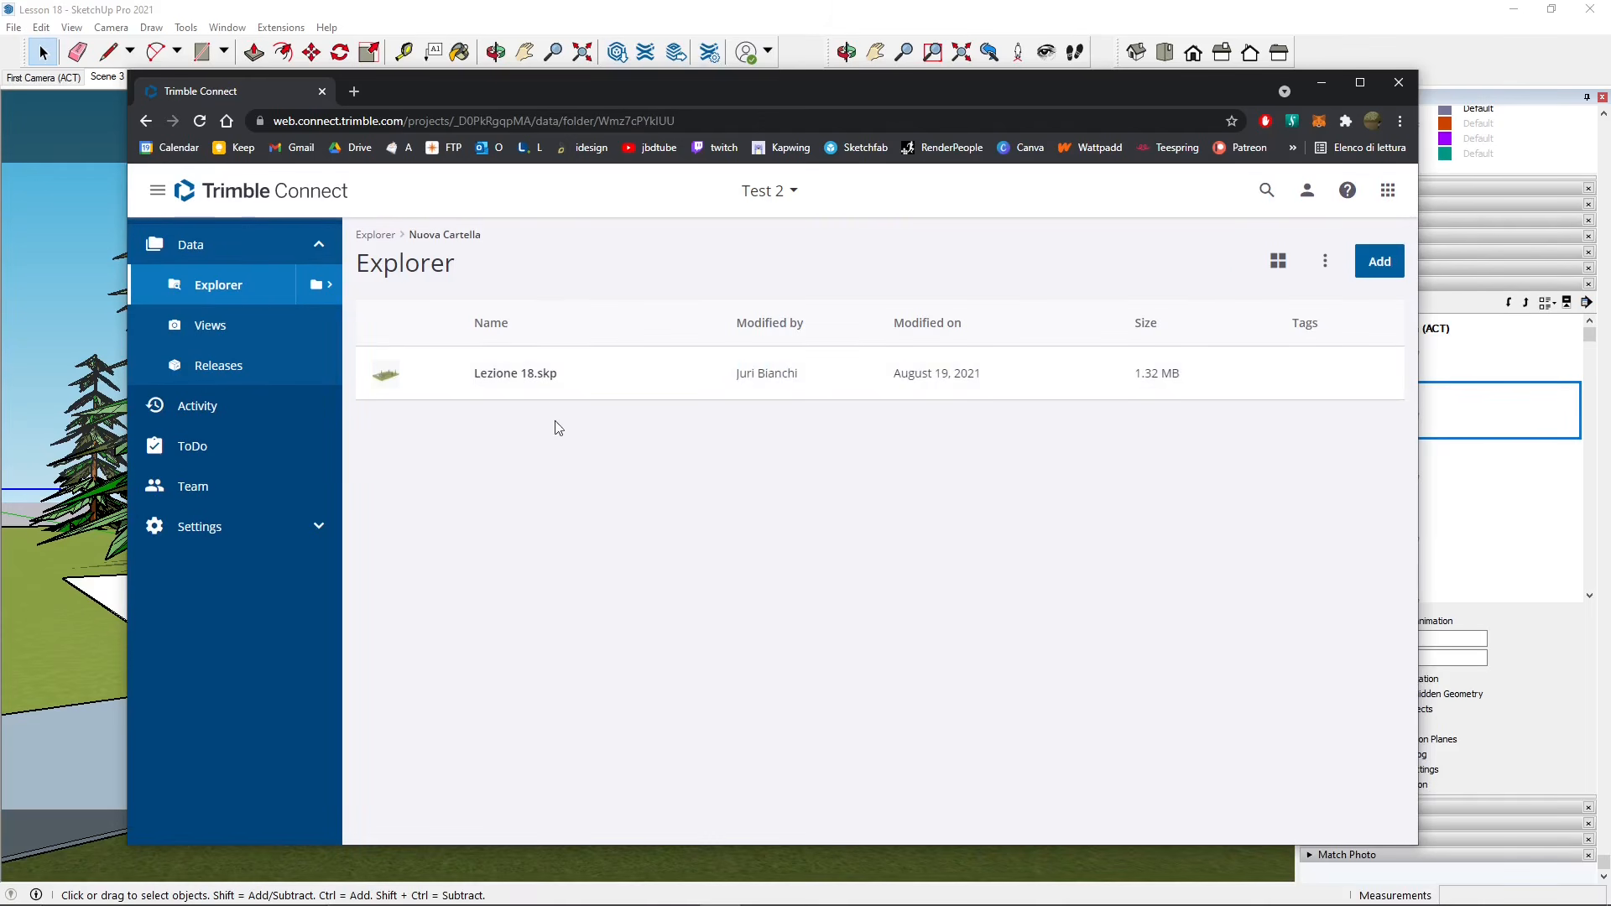
mouse_move(666, 82)
mouse_down()
mouse_move(1019, 500)
mouse_move(1110, 653)
mouse_move(654, 62)
mouse_up()
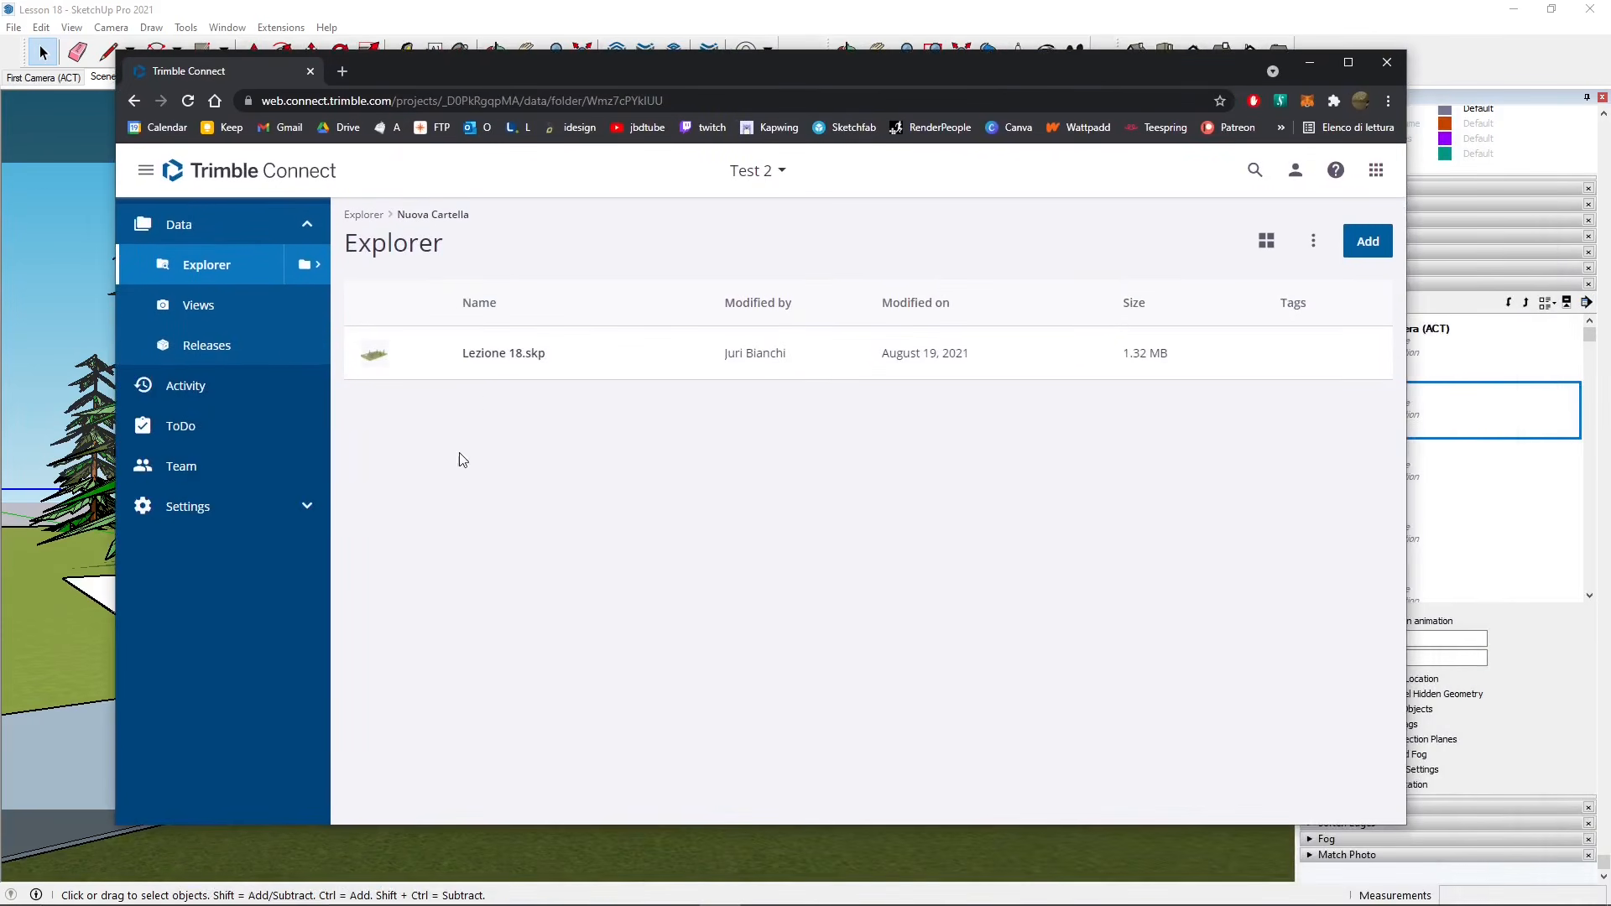
- Open Lezione 18.skp in the 3D Viewer, enlarge the window, and orbit, zoom and pan around the house
click(486, 363)
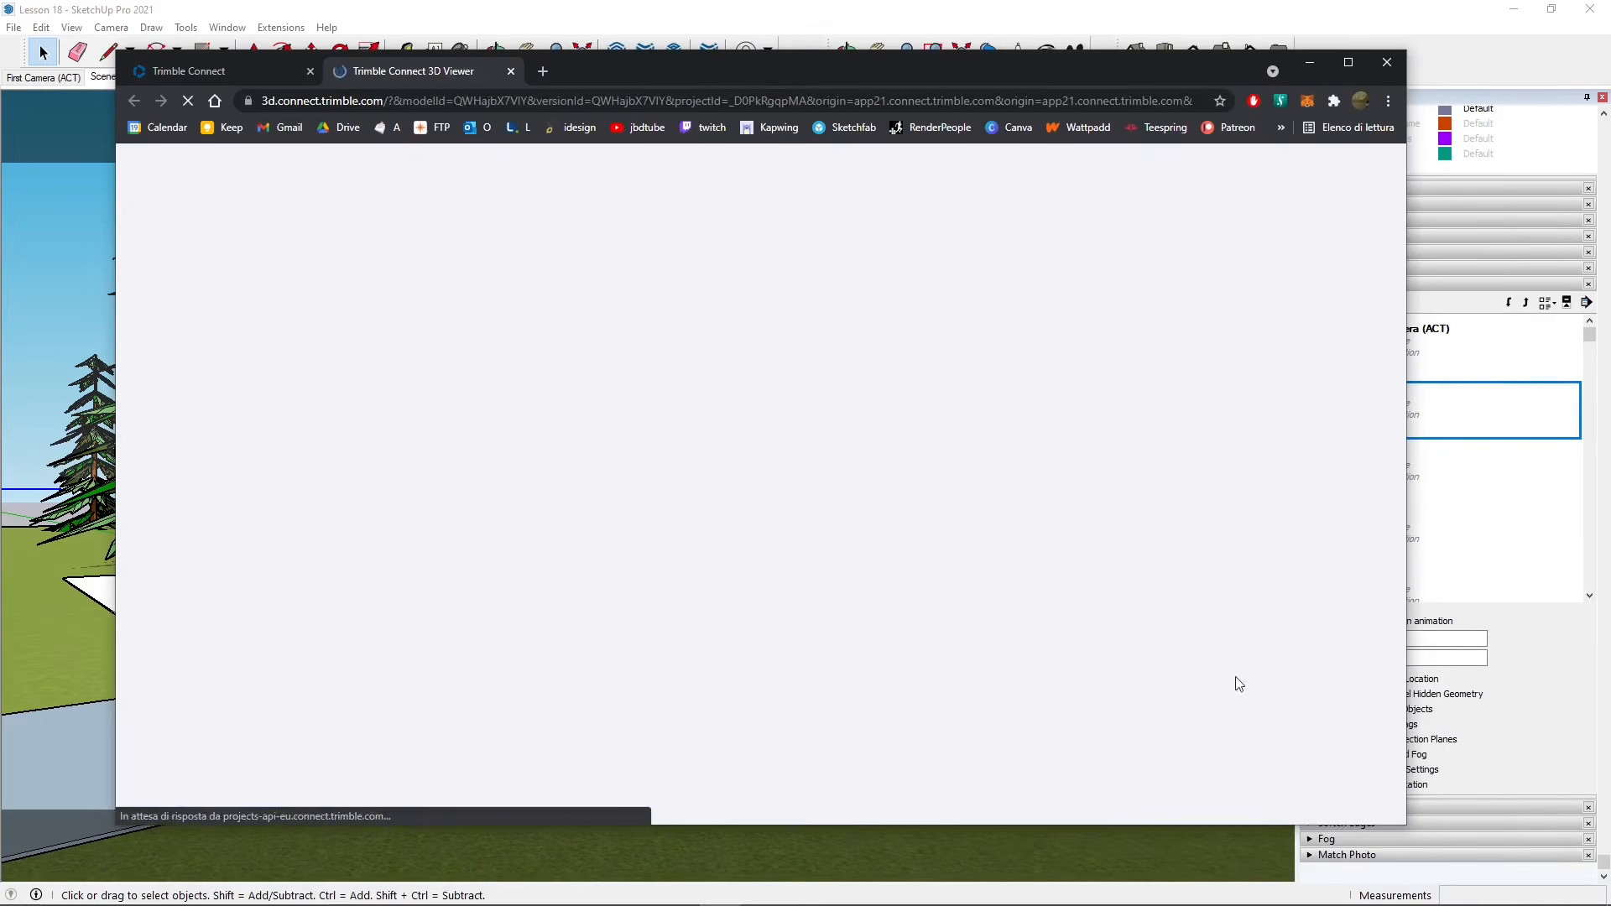
drag(1406, 829, 1429, 873)
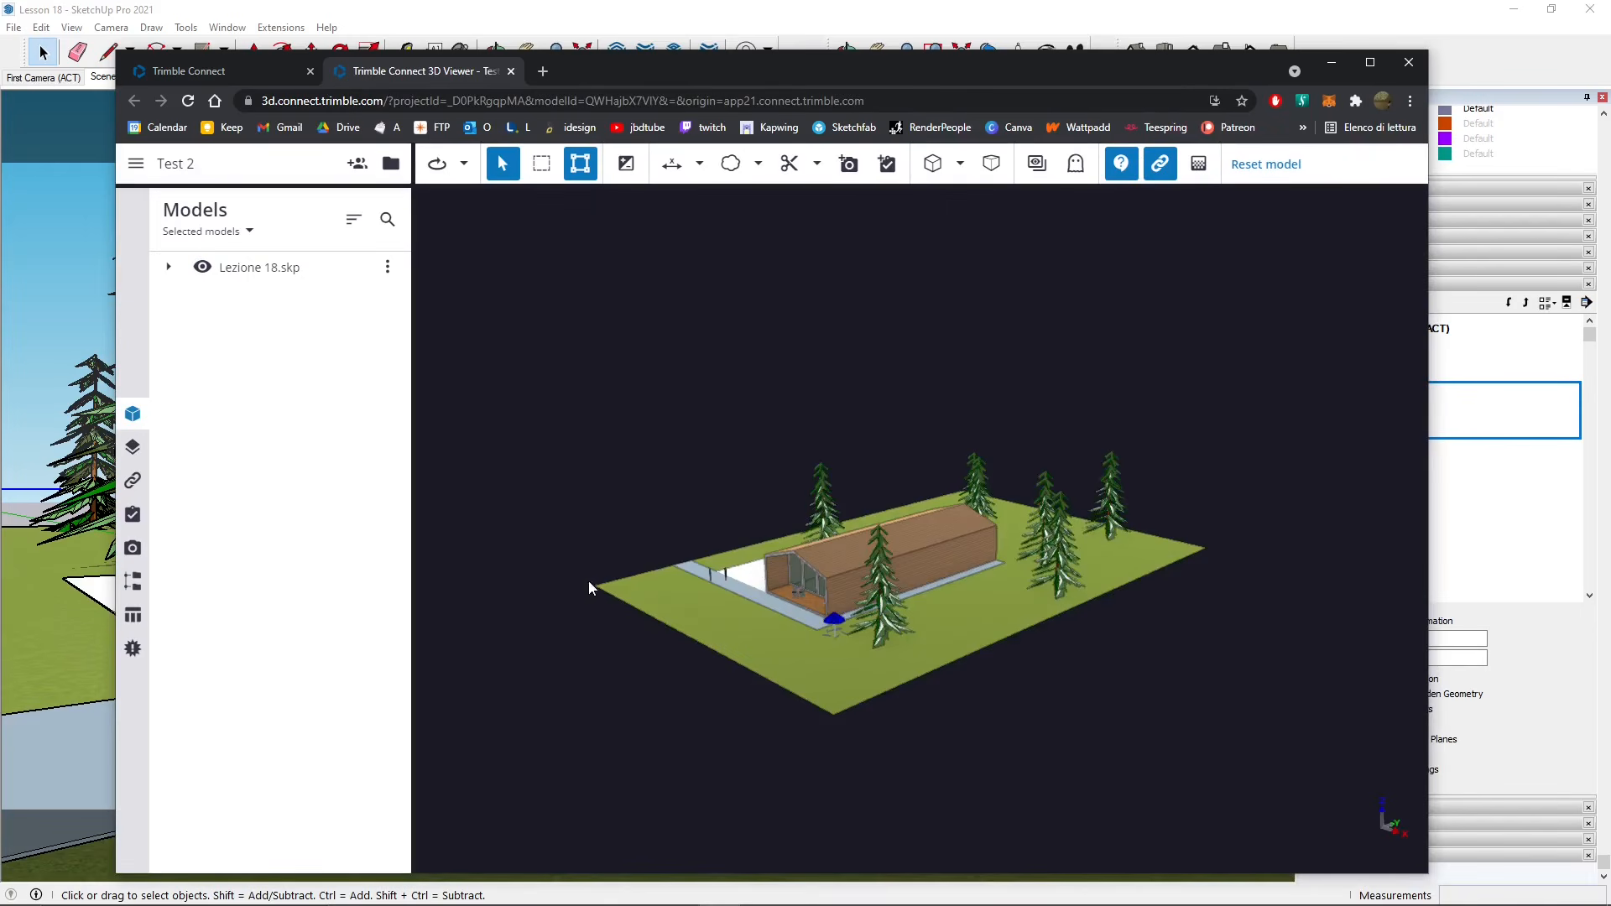
mouse_move(765, 673)
mouse_down()
mouse_move(758, 647)
mouse_move(795, 633)
mouse_move(680, 654)
mouse_move(738, 669)
mouse_up()
scroll(734, 594, up, 5)
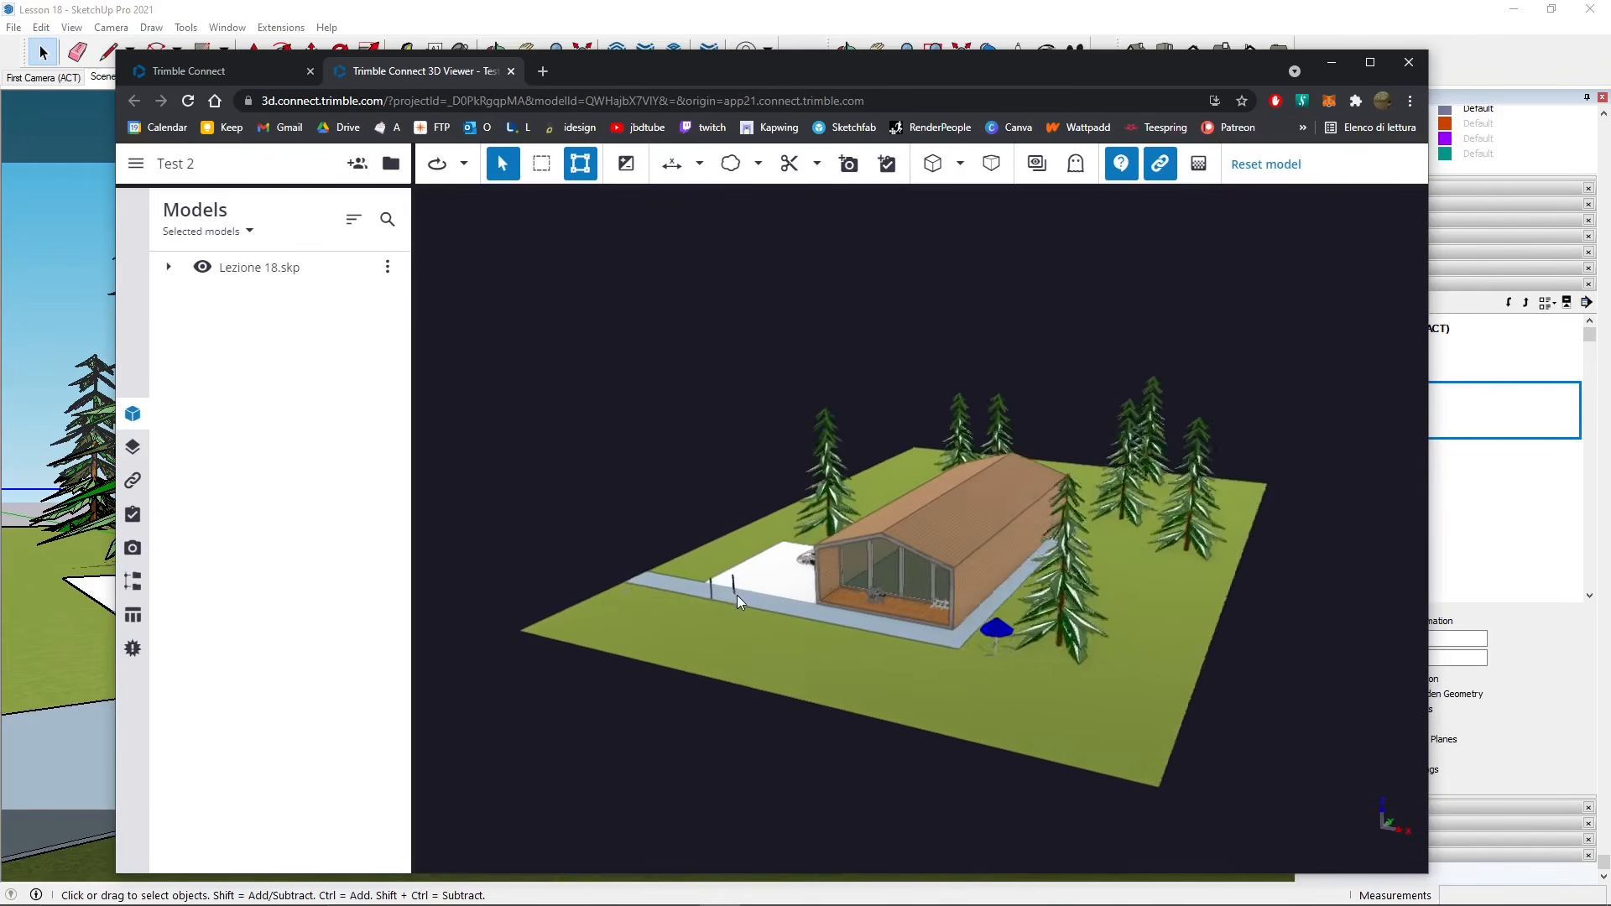
drag(1054, 601, 889, 611)
middle_drag(767, 572, 724, 559)
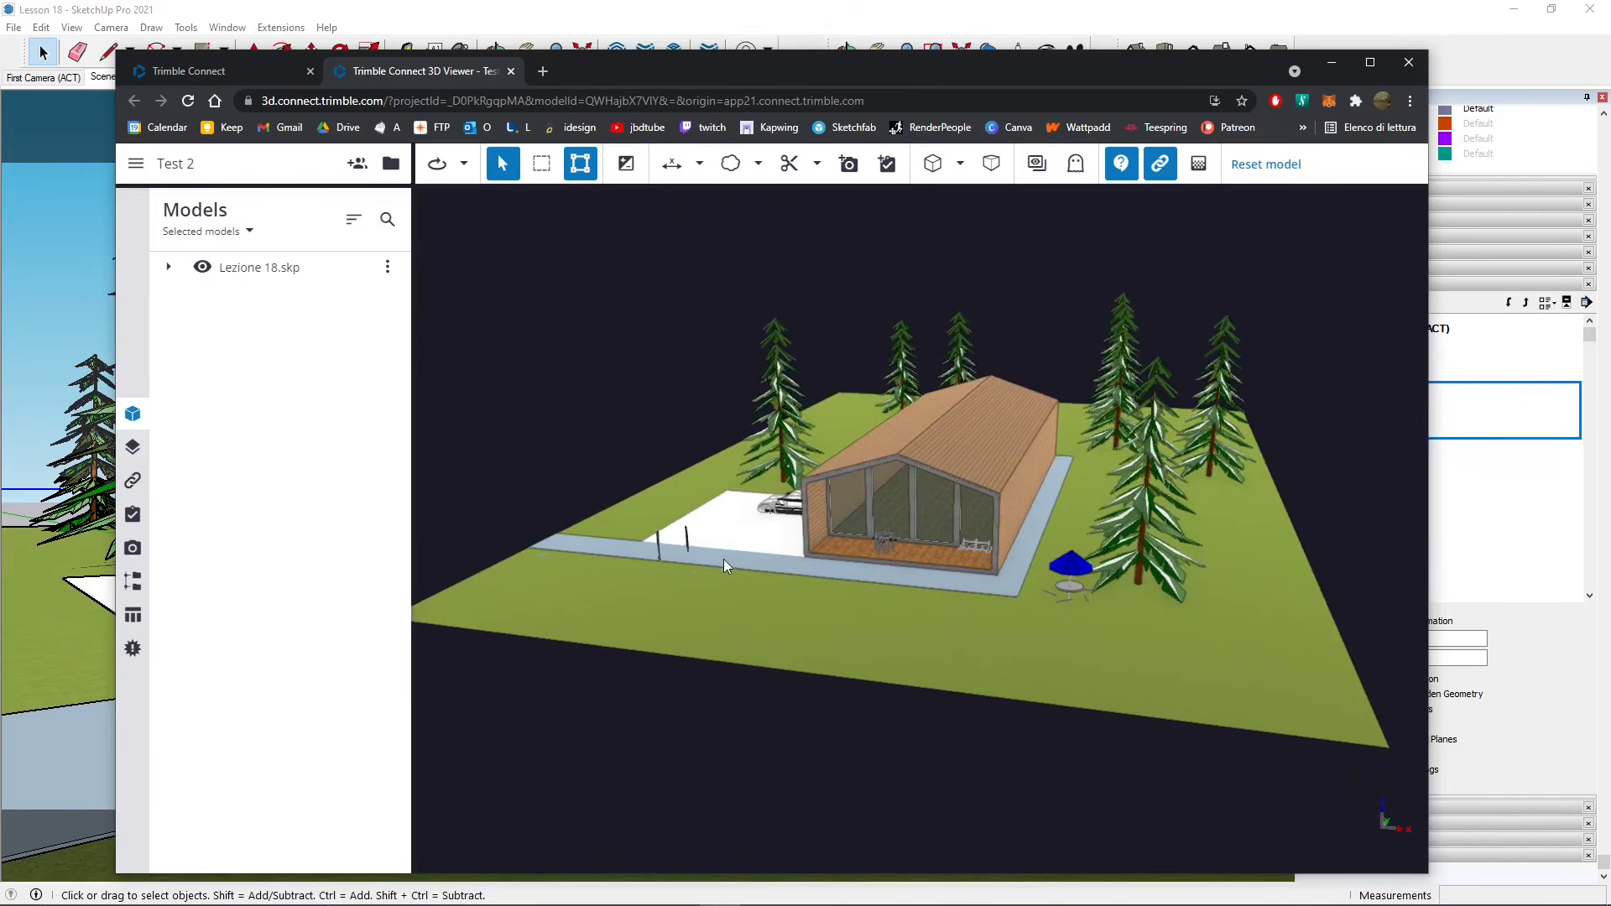
drag(777, 74, 758, 55)
drag(883, 381, 766, 407)
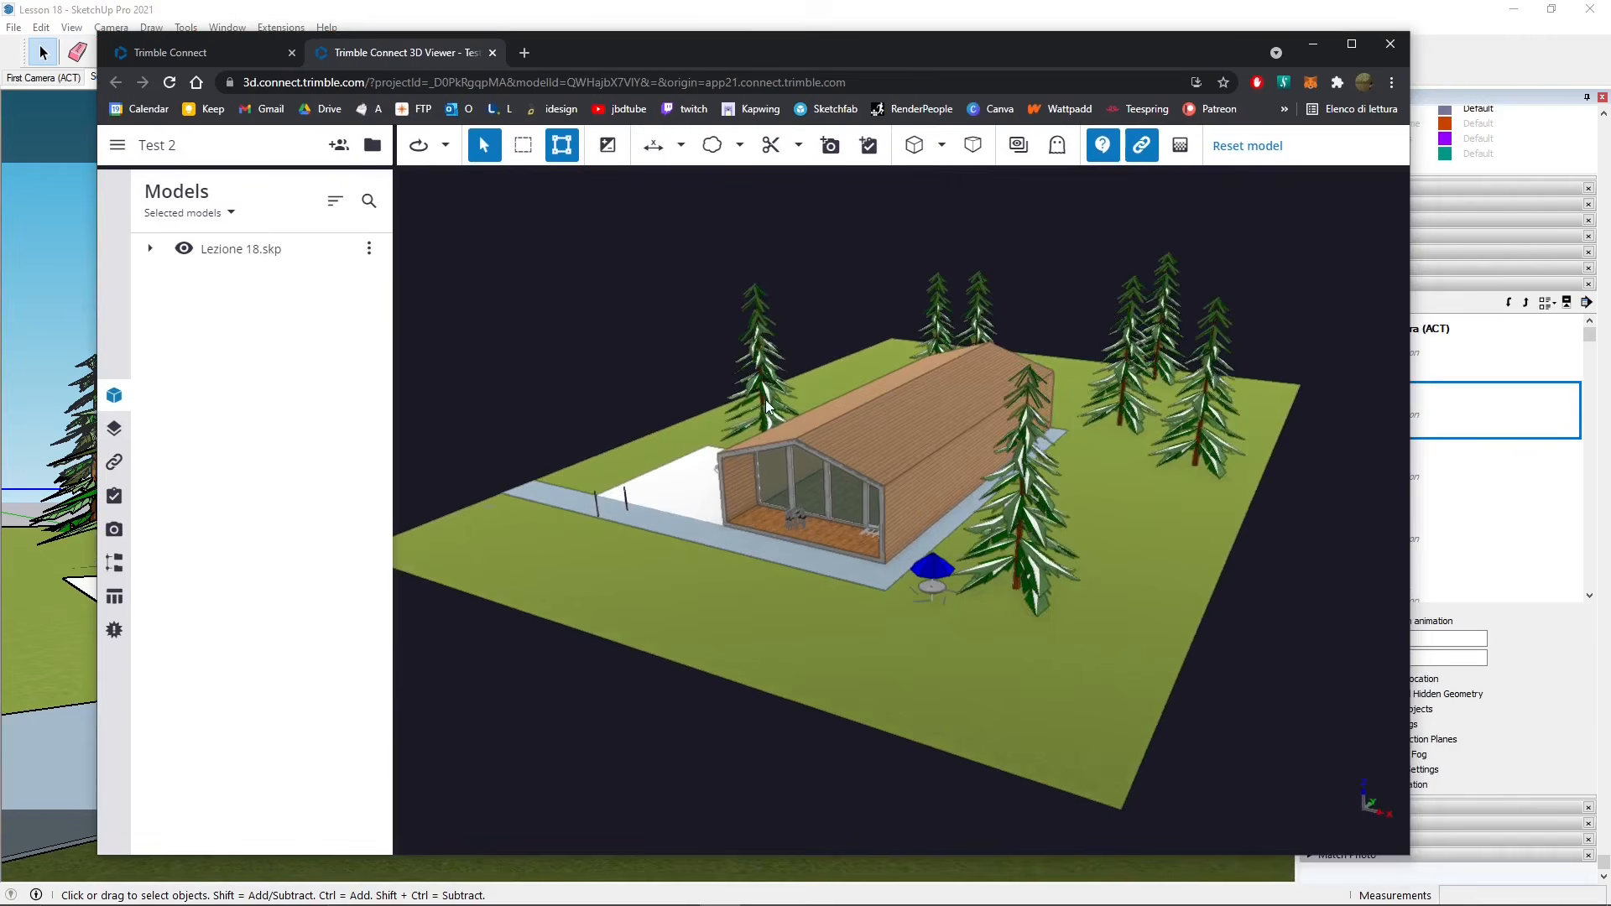
- Switch the model list filter between everything in the project and only the selected models
click(207, 225)
click(209, 294)
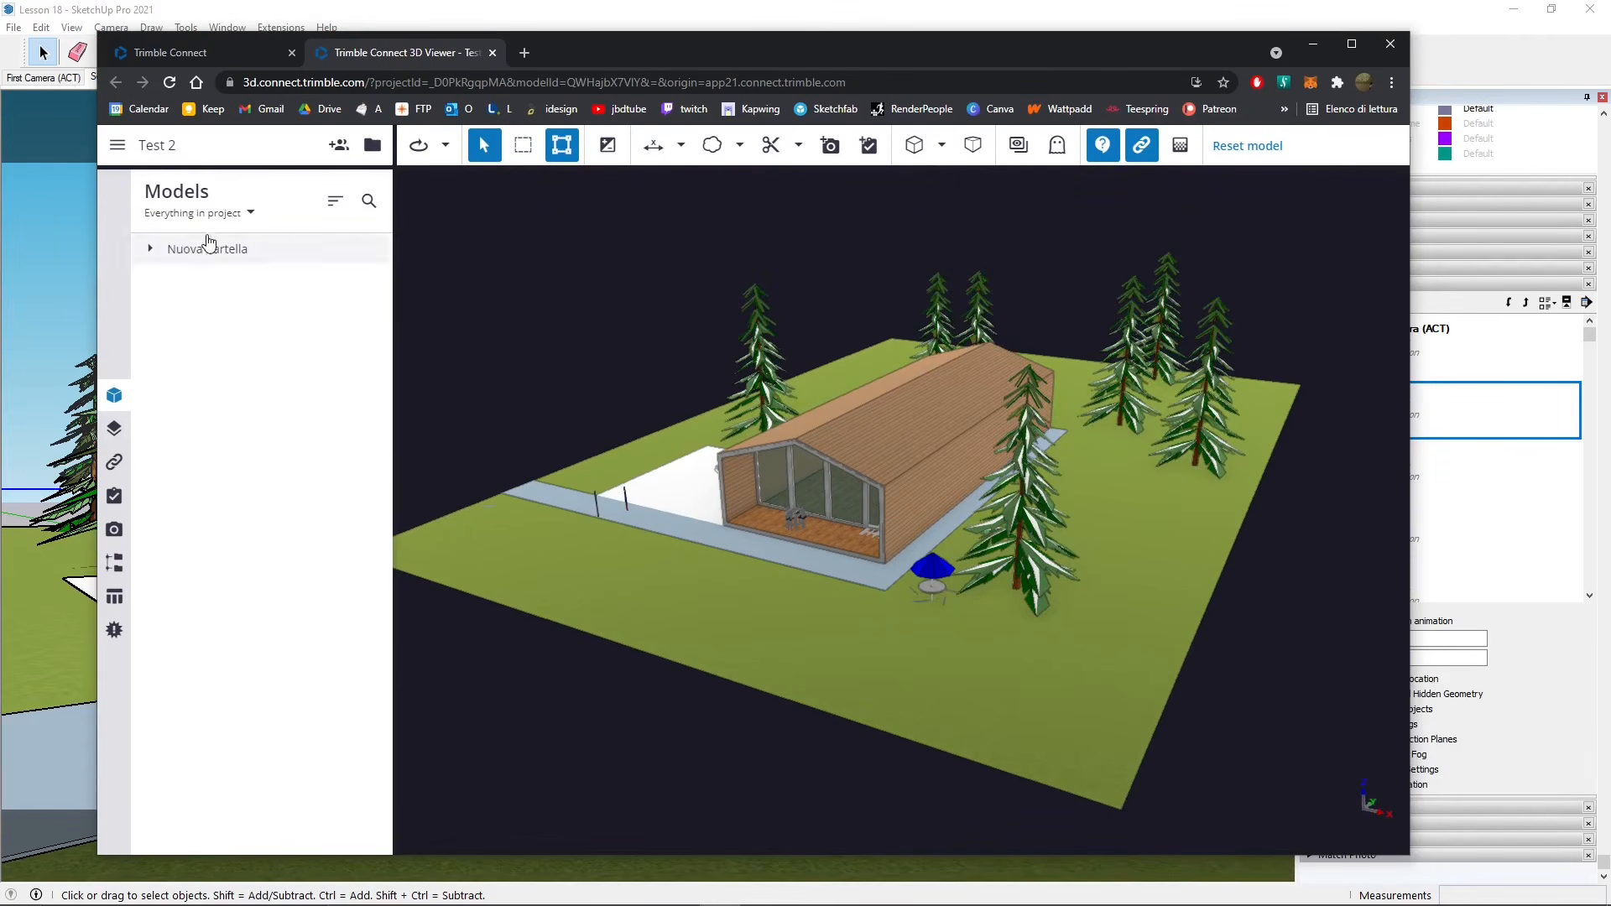
click(203, 219)
click(180, 253)
click(230, 211)
click(198, 294)
click(209, 215)
click(195, 257)
- Expand Lezione 18.skp and select the house, Car Sedan, Couch, PicnicTable and Tall Table Barstools
click(149, 248)
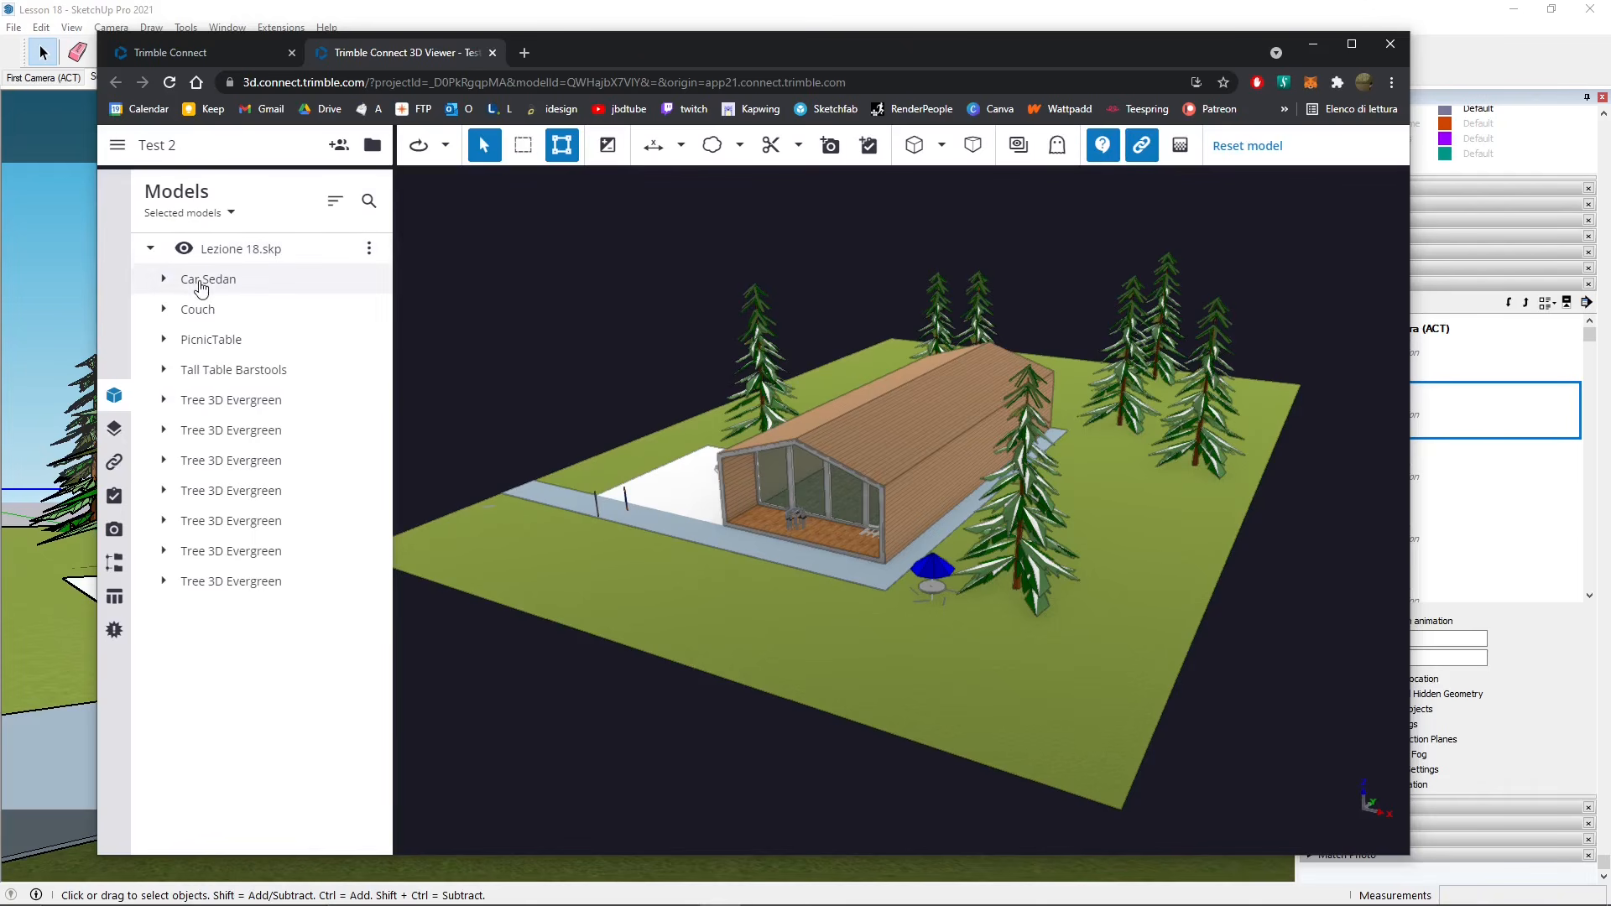
drag(730, 626, 856, 624)
click(882, 471)
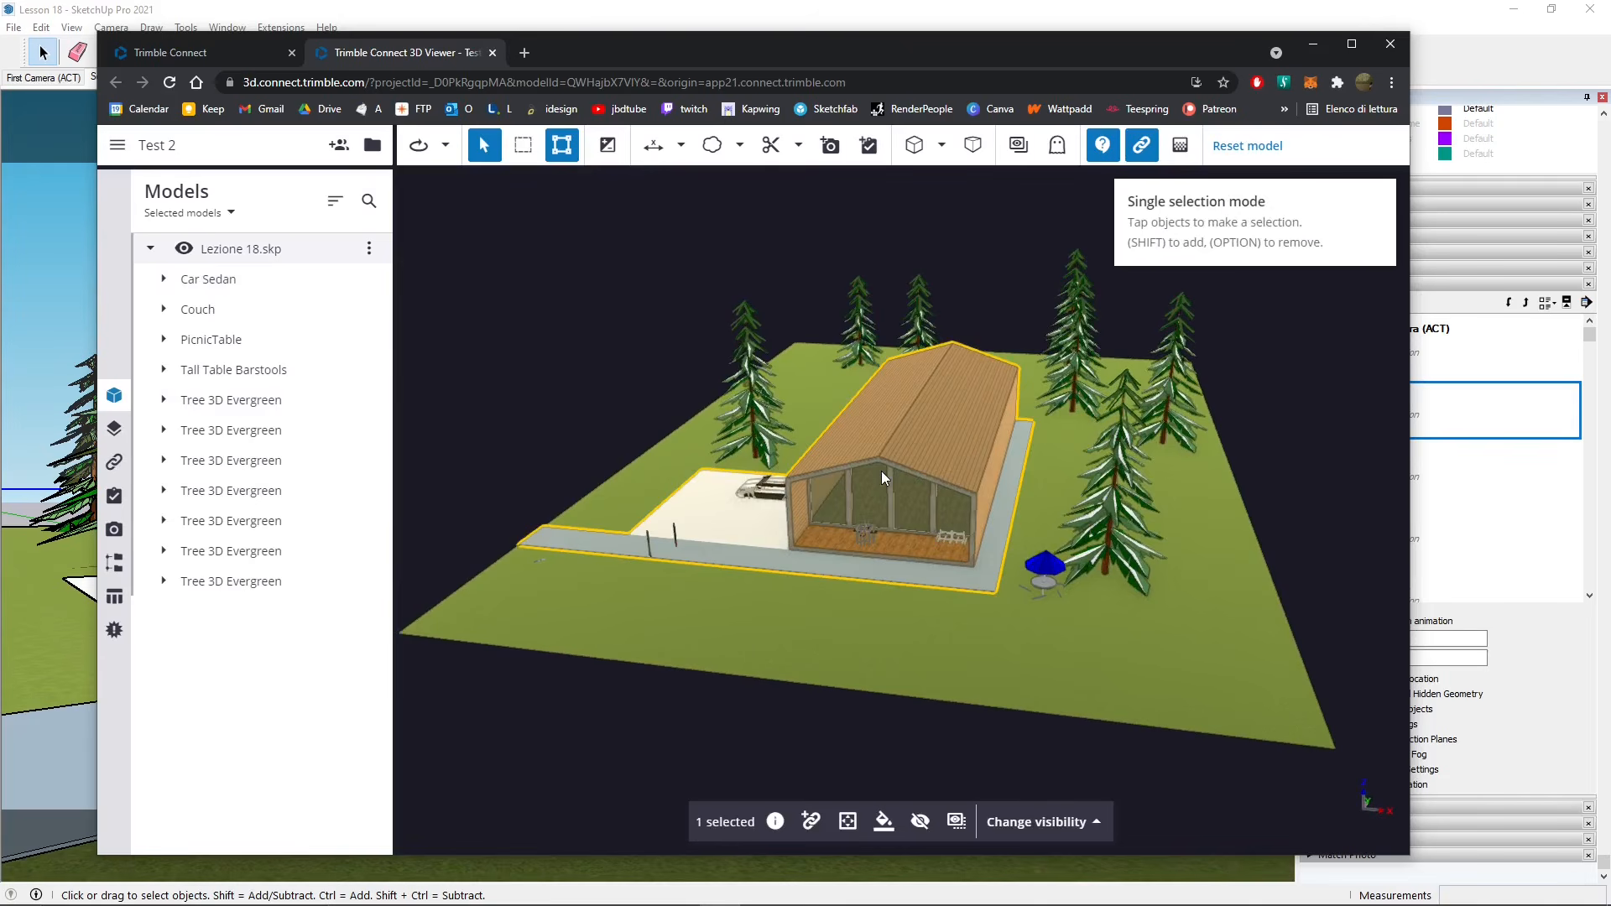
click(210, 288)
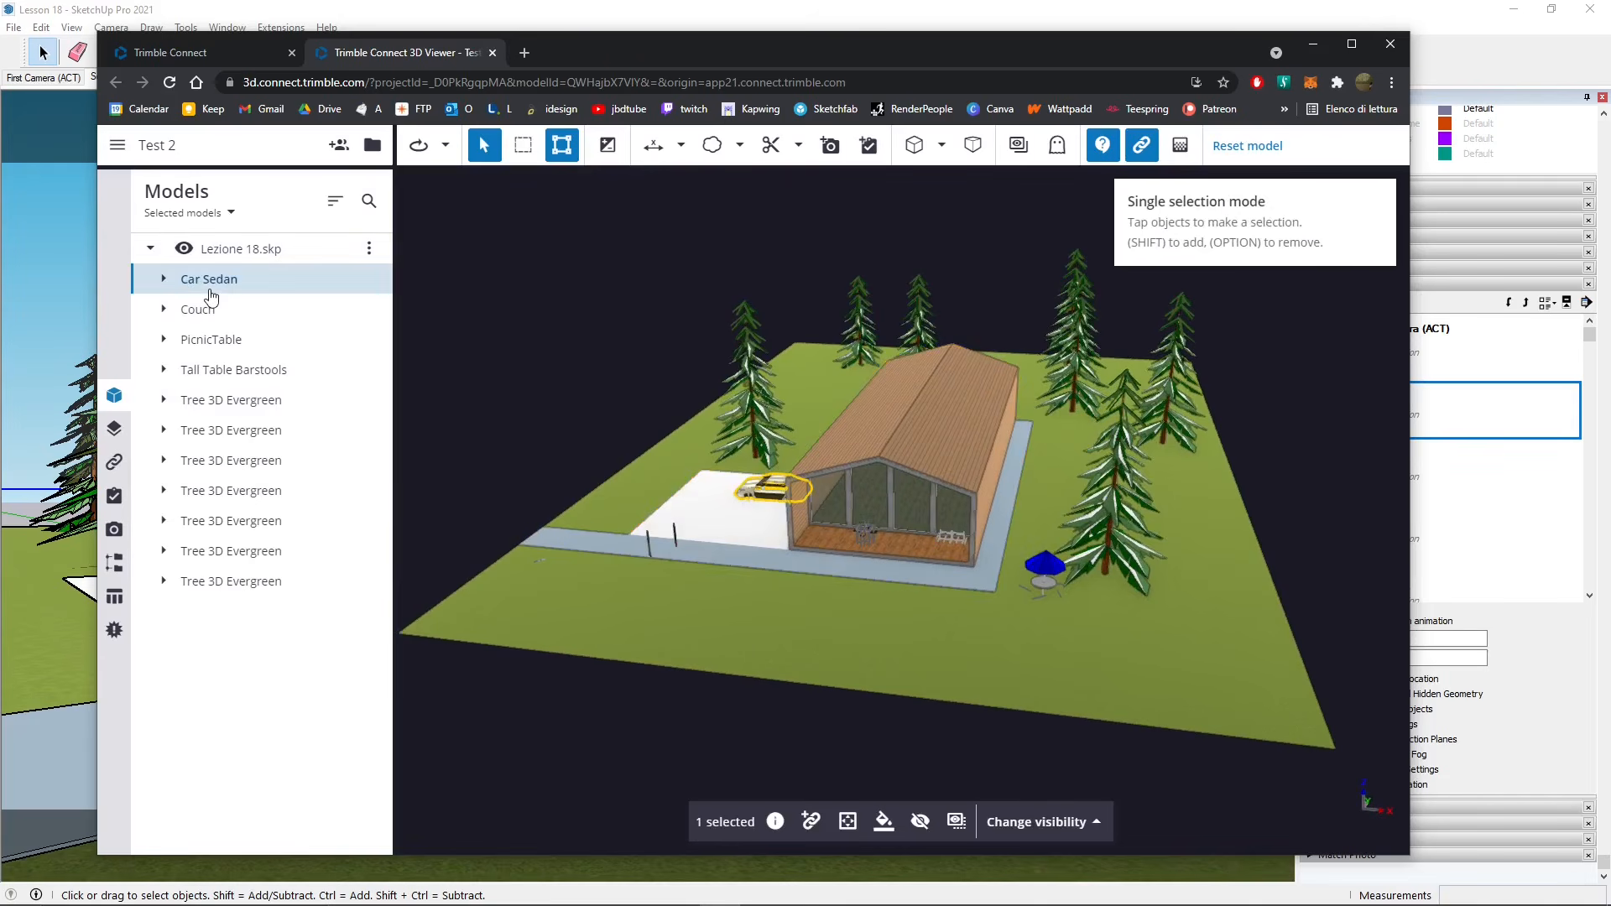
click(193, 312)
click(200, 341)
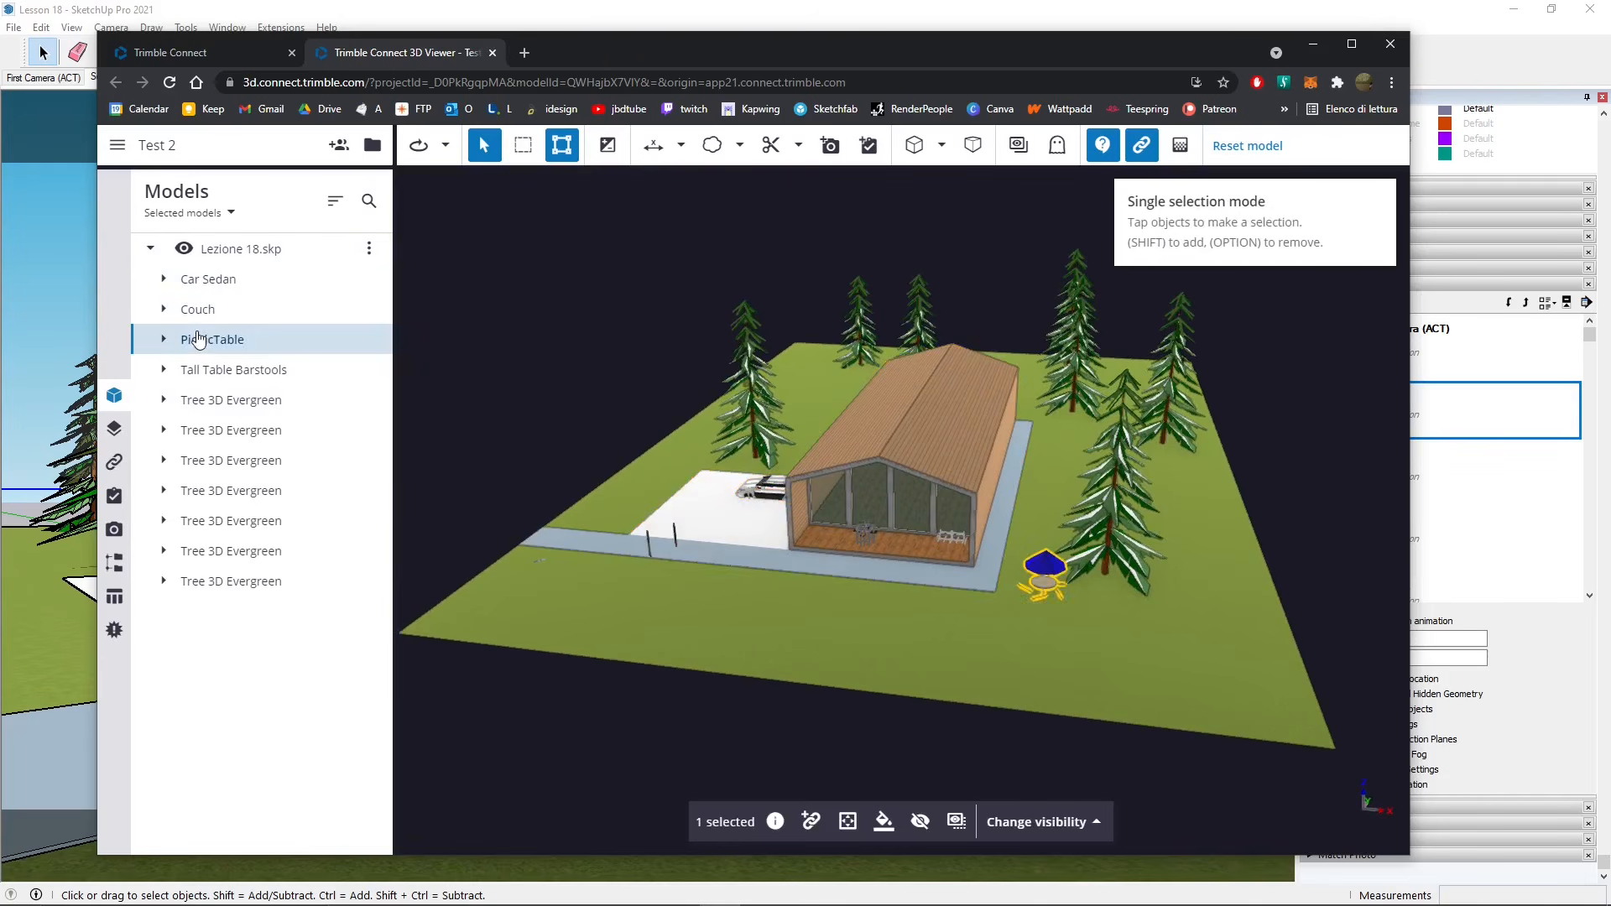
click(210, 373)
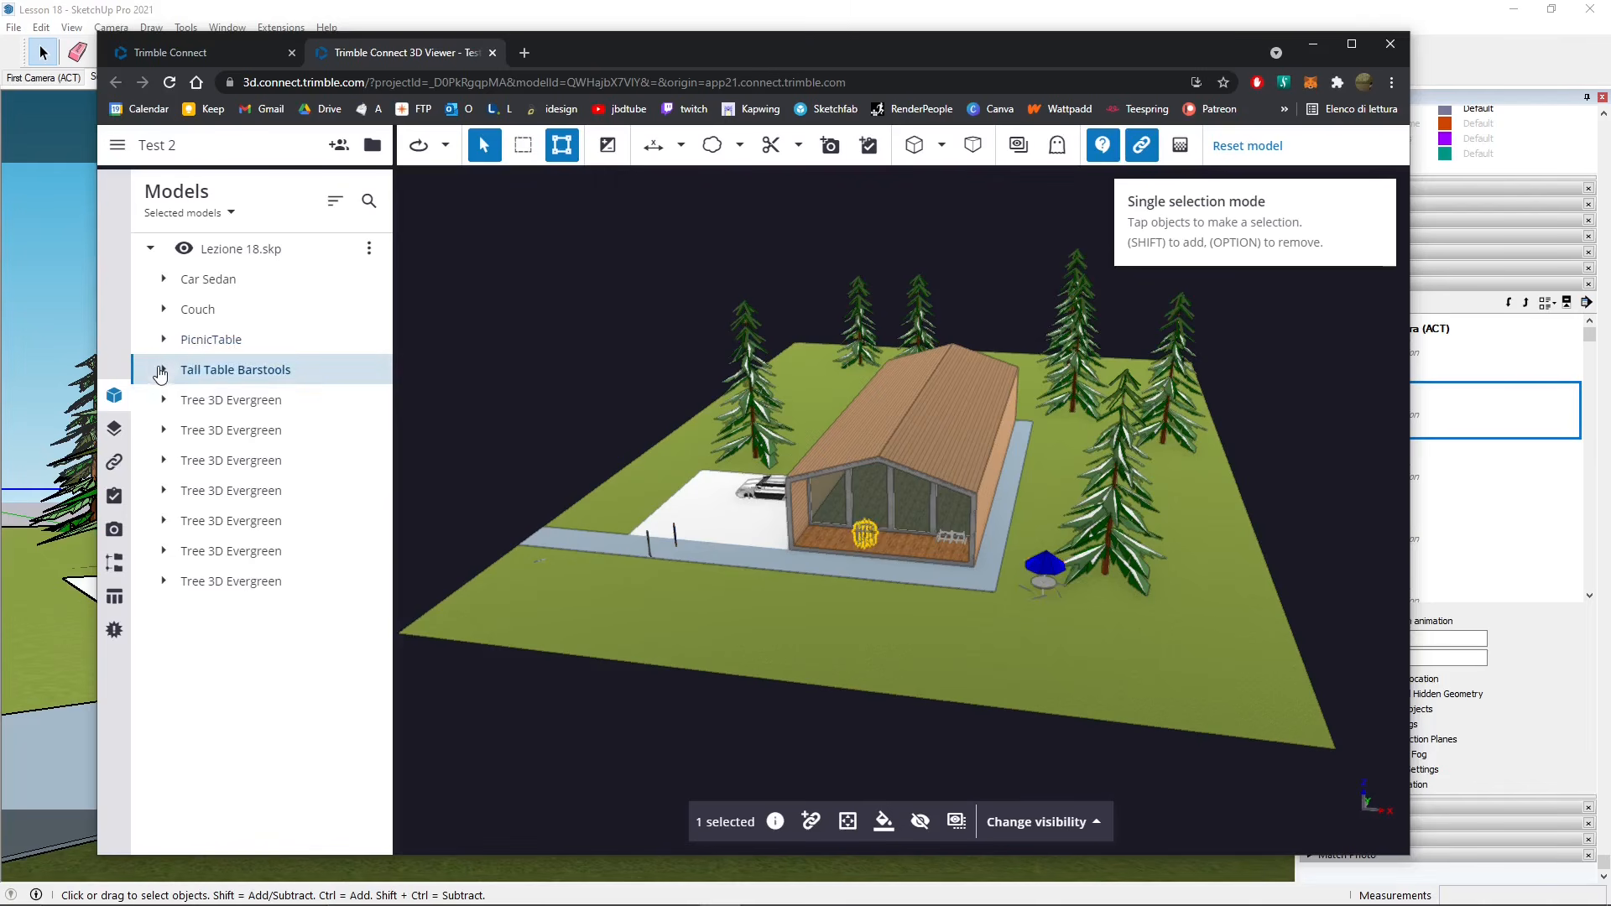
- Expand Tall Table Barstools and its Chair, select the ChairCushionHalf and ChairFrameHalf parts, then collapse both
click(166, 370)
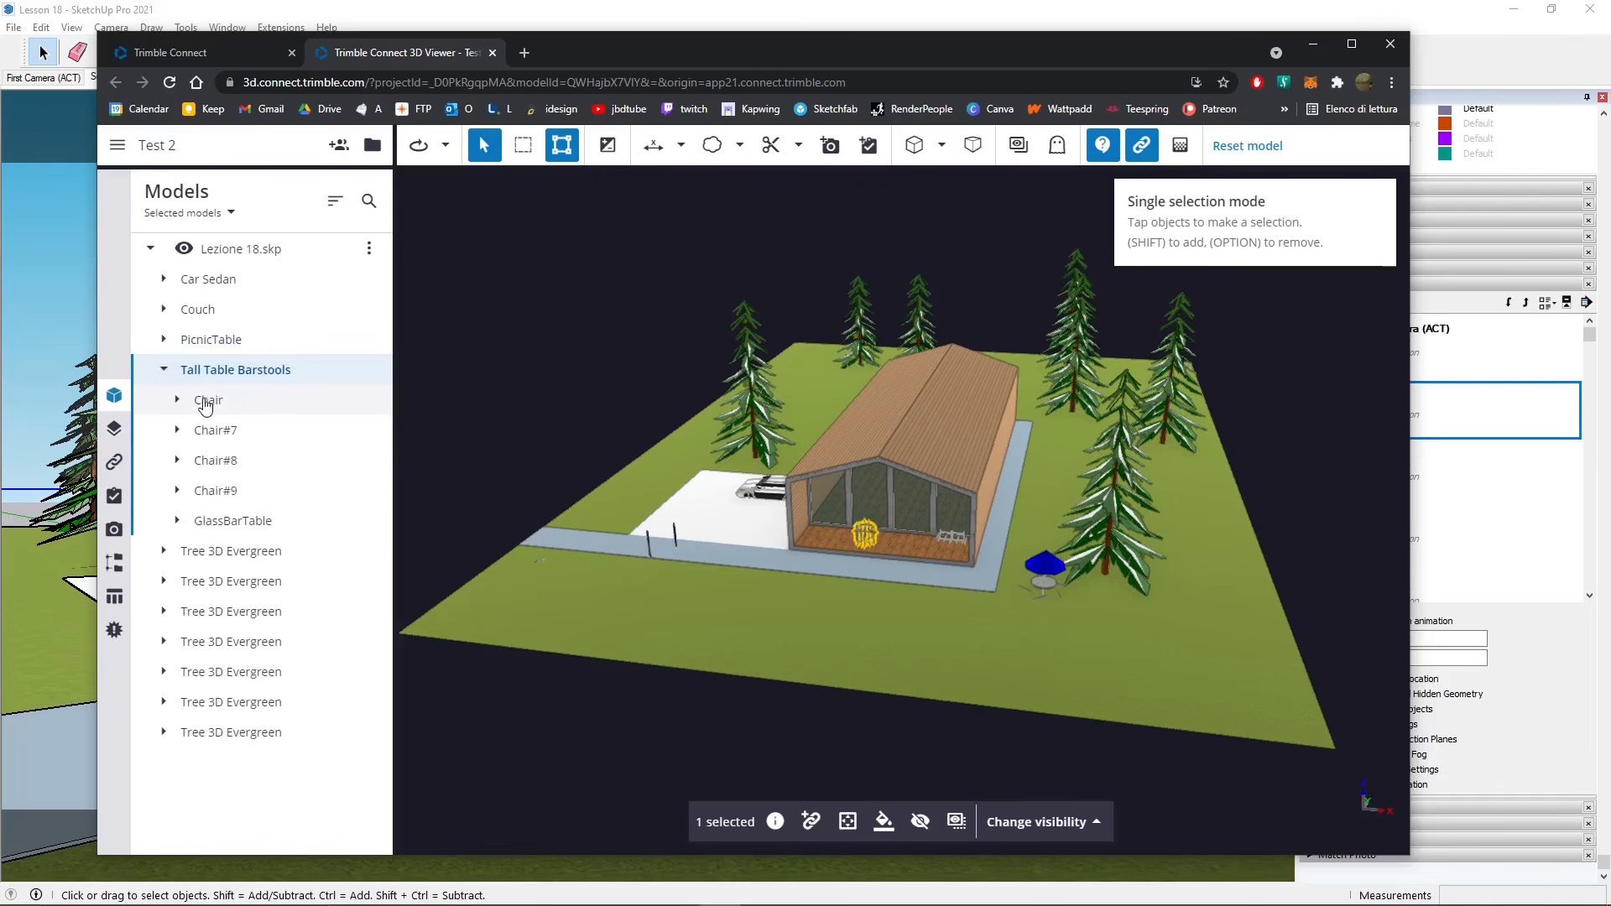
click(176, 401)
click(251, 459)
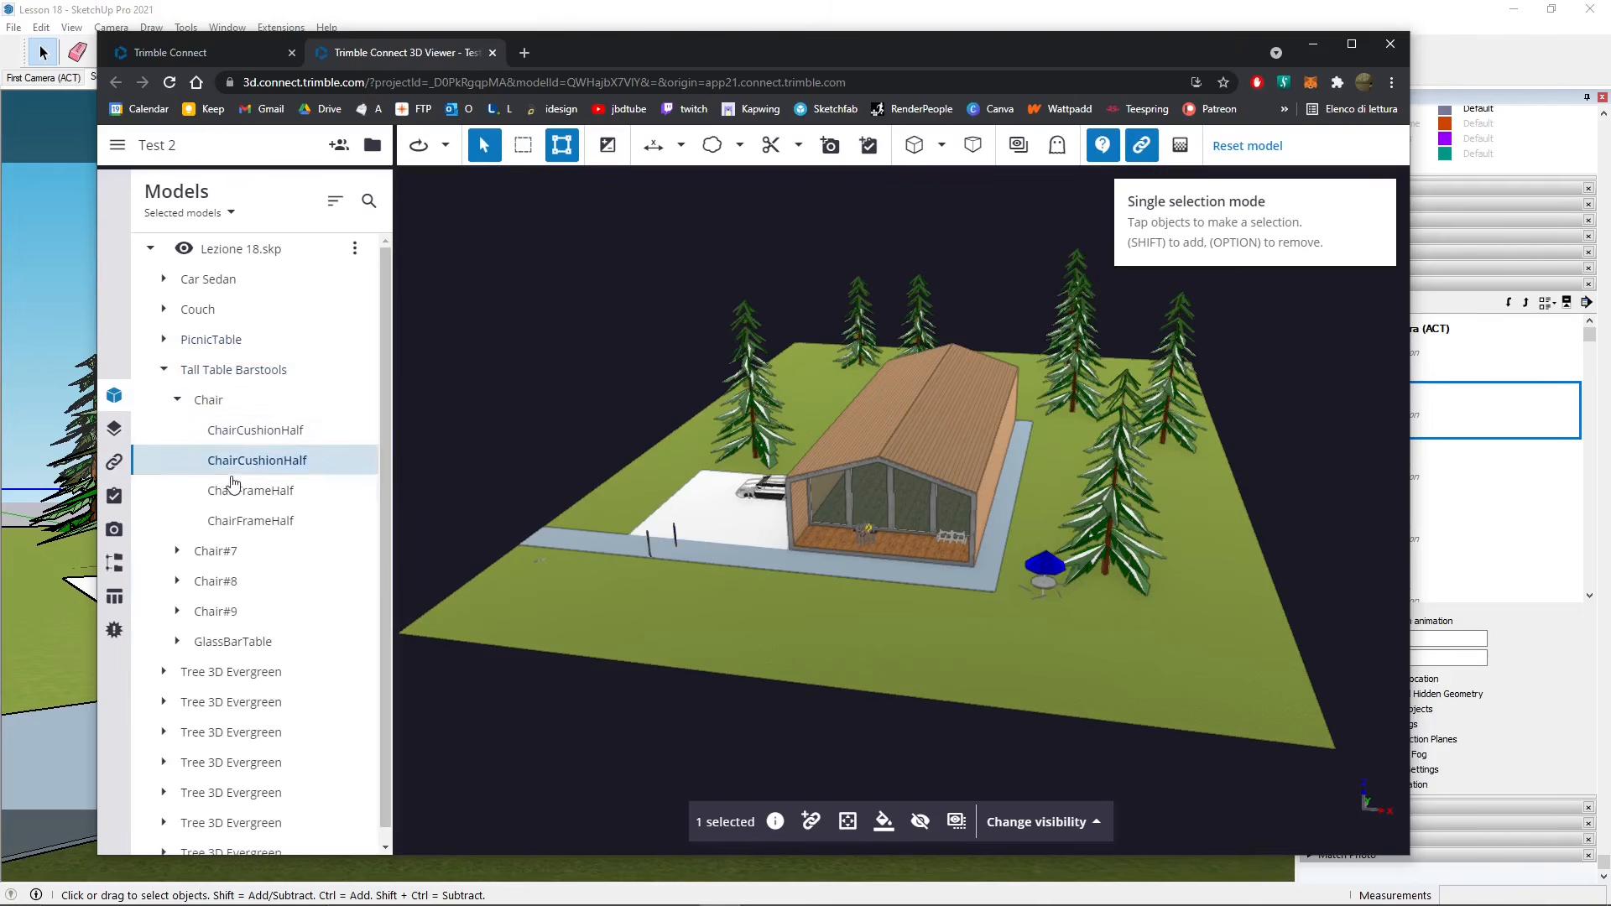
click(252, 491)
click(177, 400)
click(163, 370)
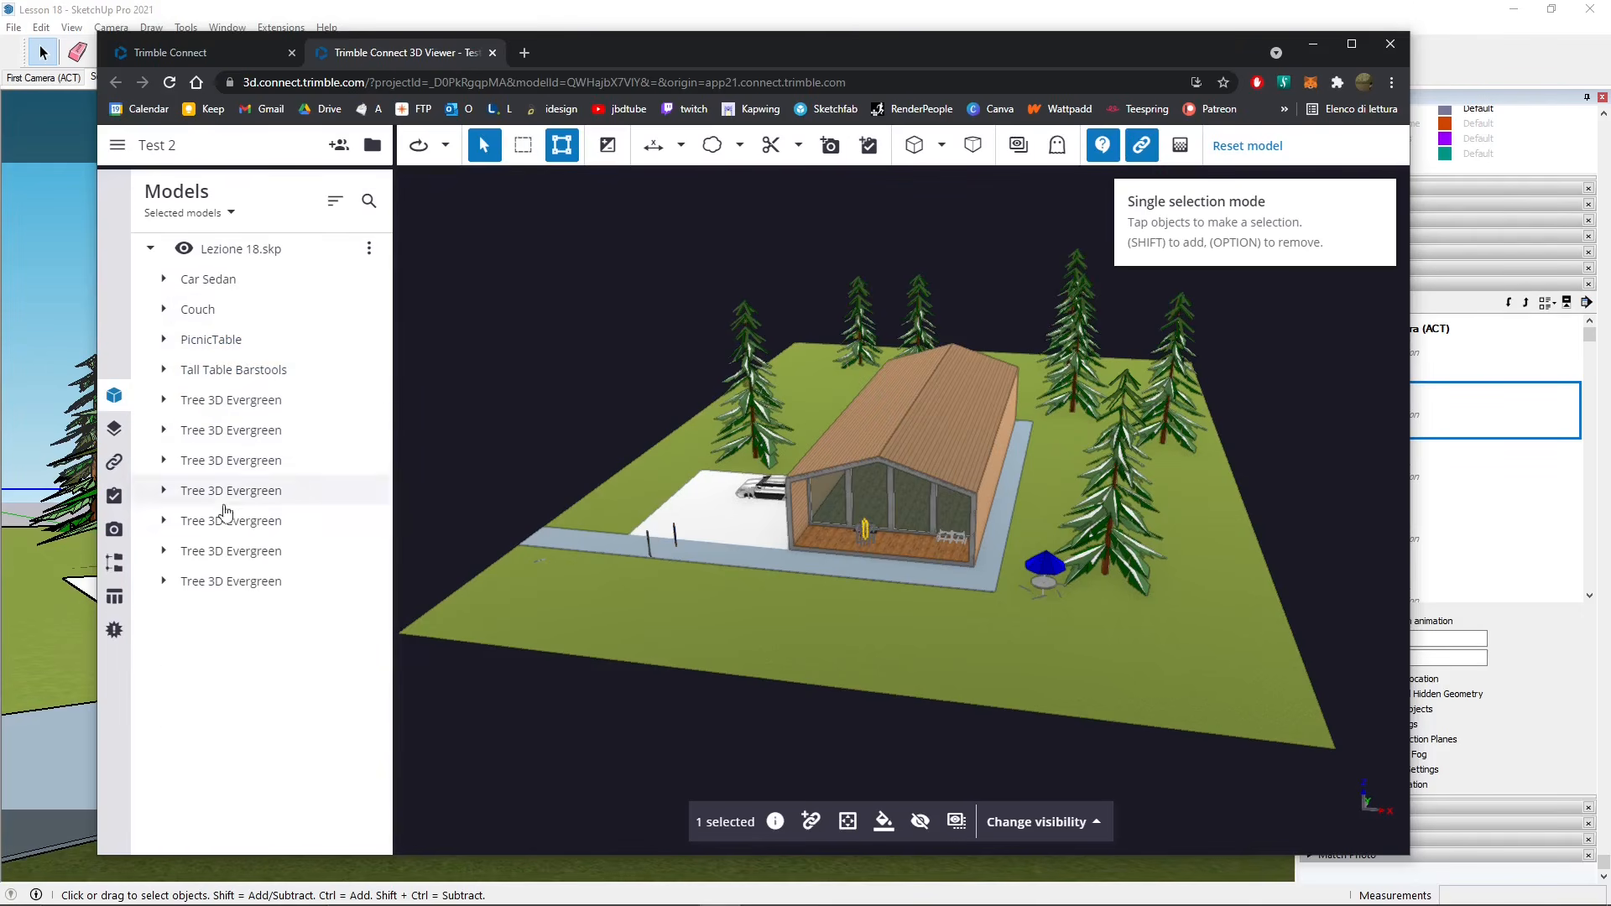
- Select Car Sedan, two Tree 3D Evergreens and the house, then show the house's properties
click(369, 249)
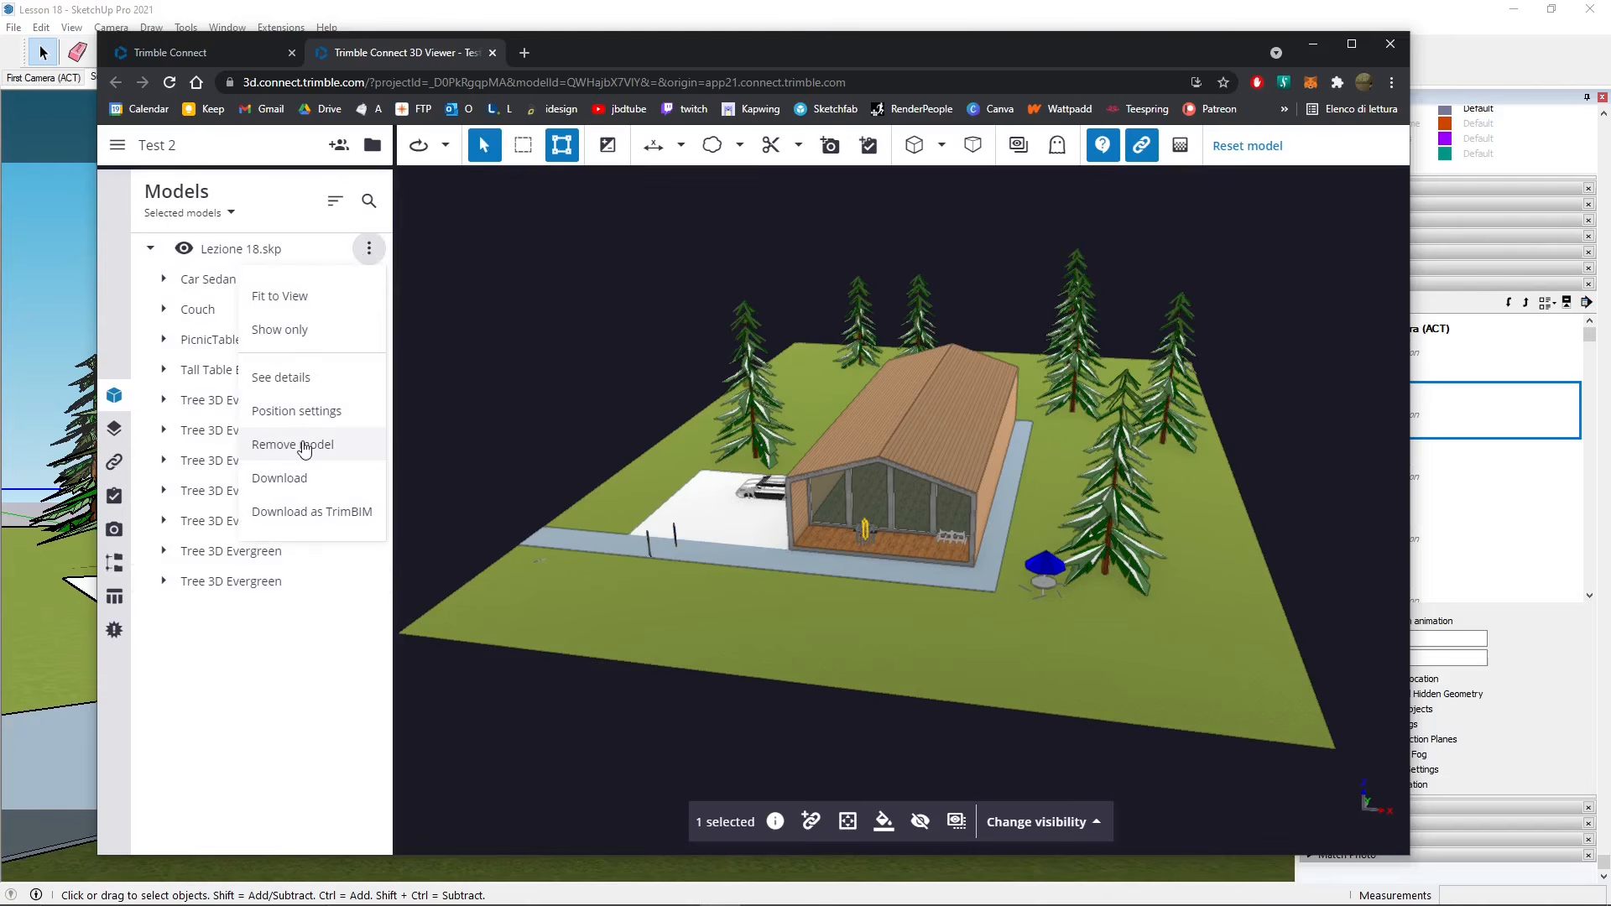
click(324, 646)
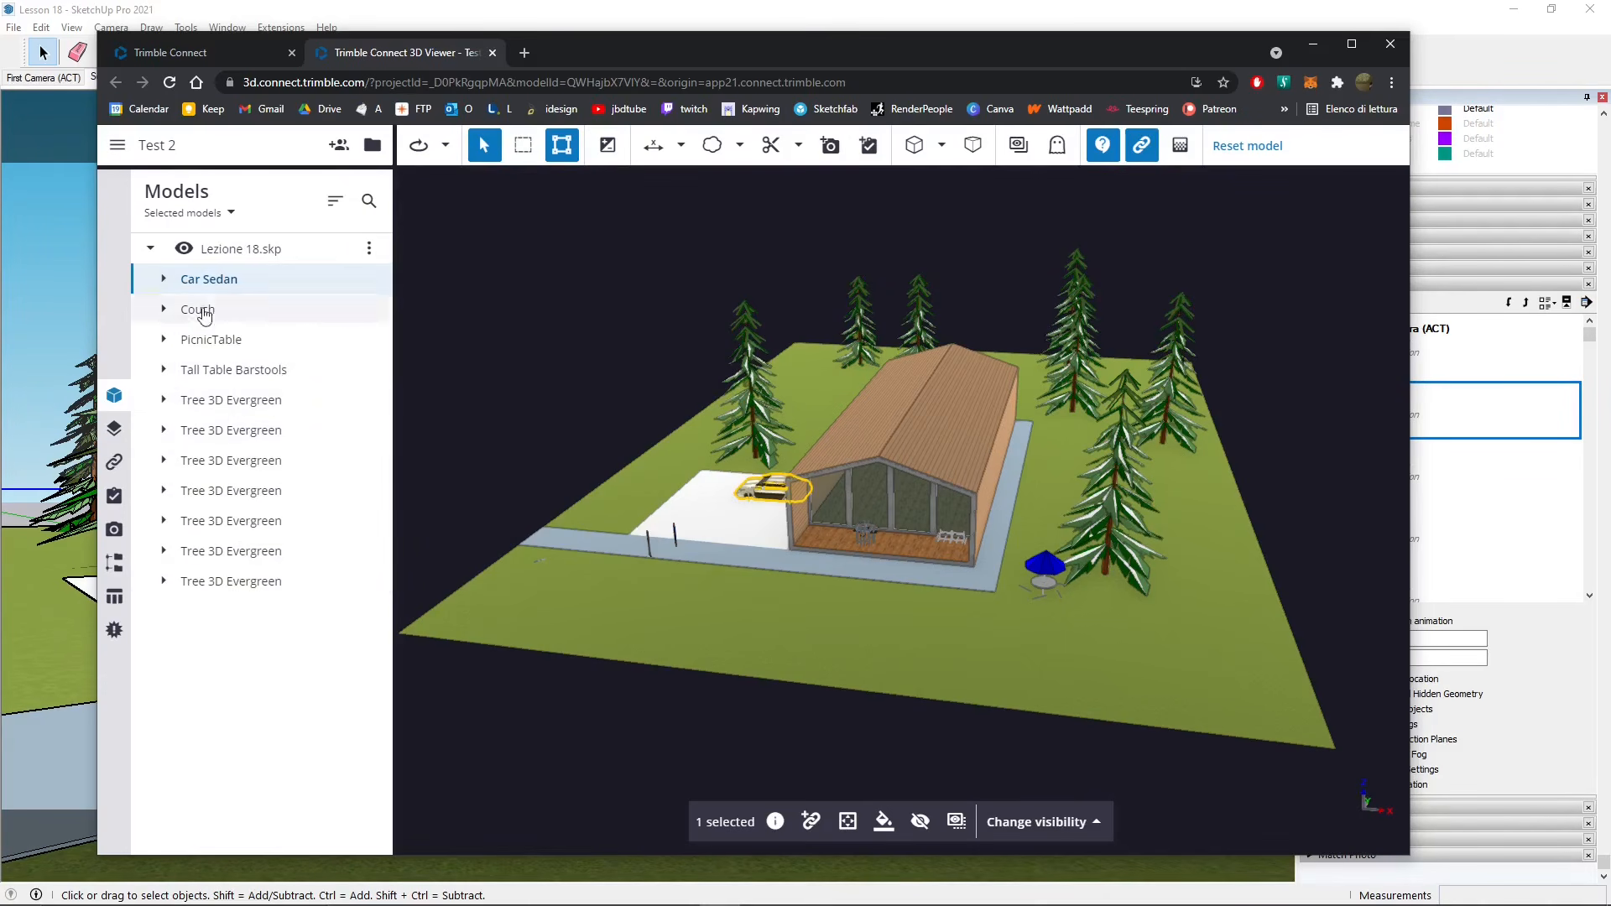
click(222, 400)
click(243, 491)
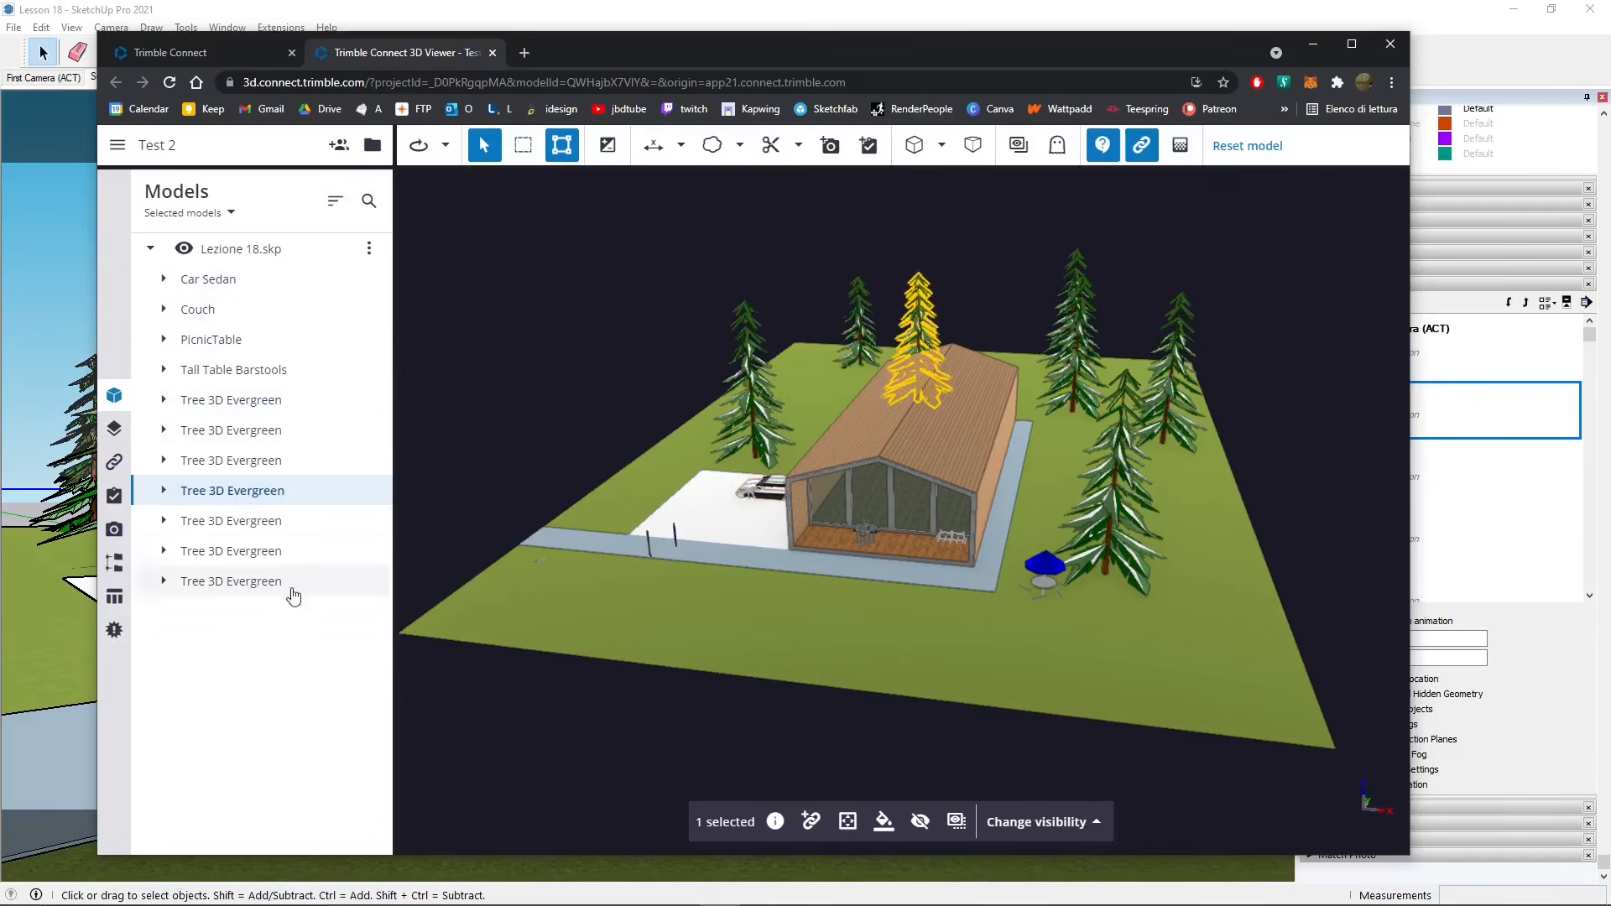
click(865, 420)
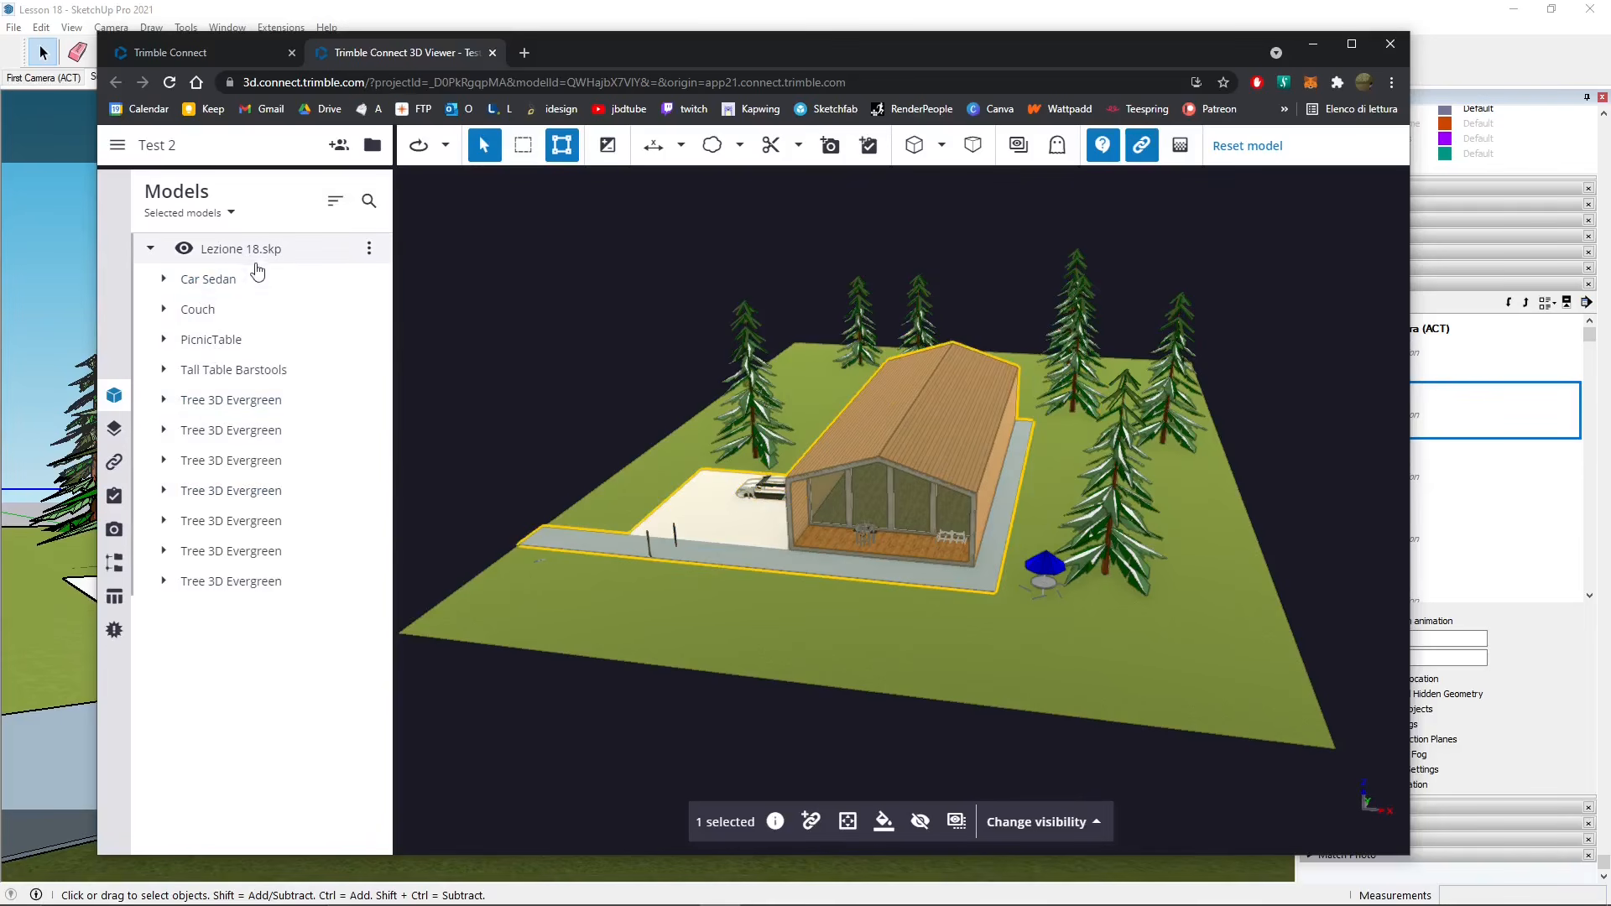
click(214, 283)
click(896, 429)
click(776, 822)
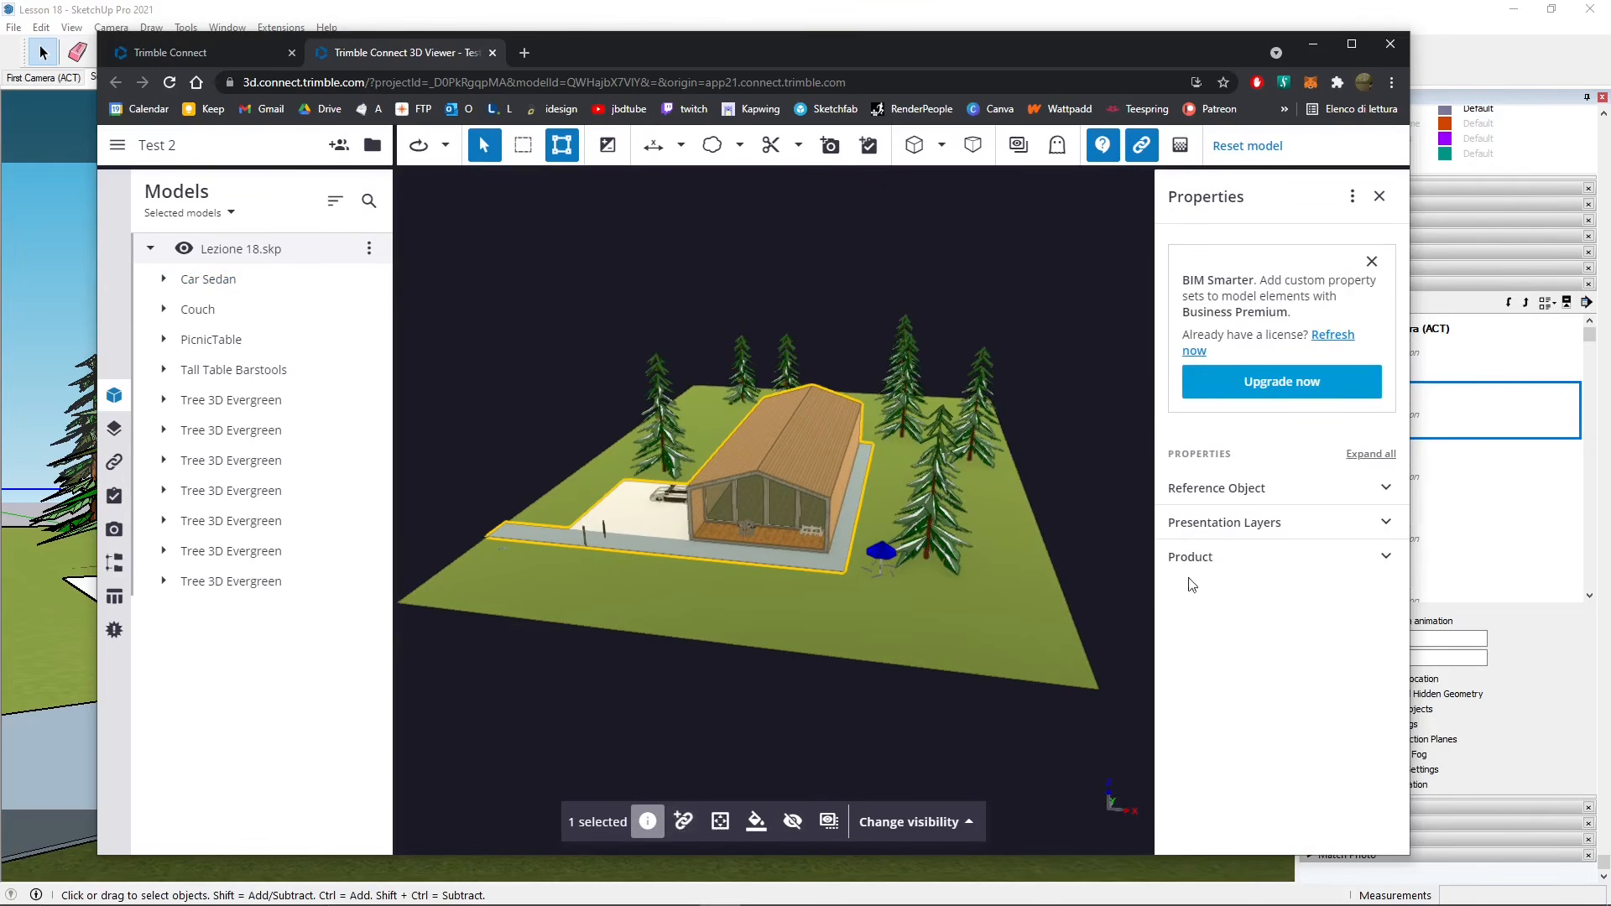
- Expand Reference Object, Presentation Layers and Product properties, then bring up the house's Add ToDo attachment choices
click(1390, 498)
click(1390, 498)
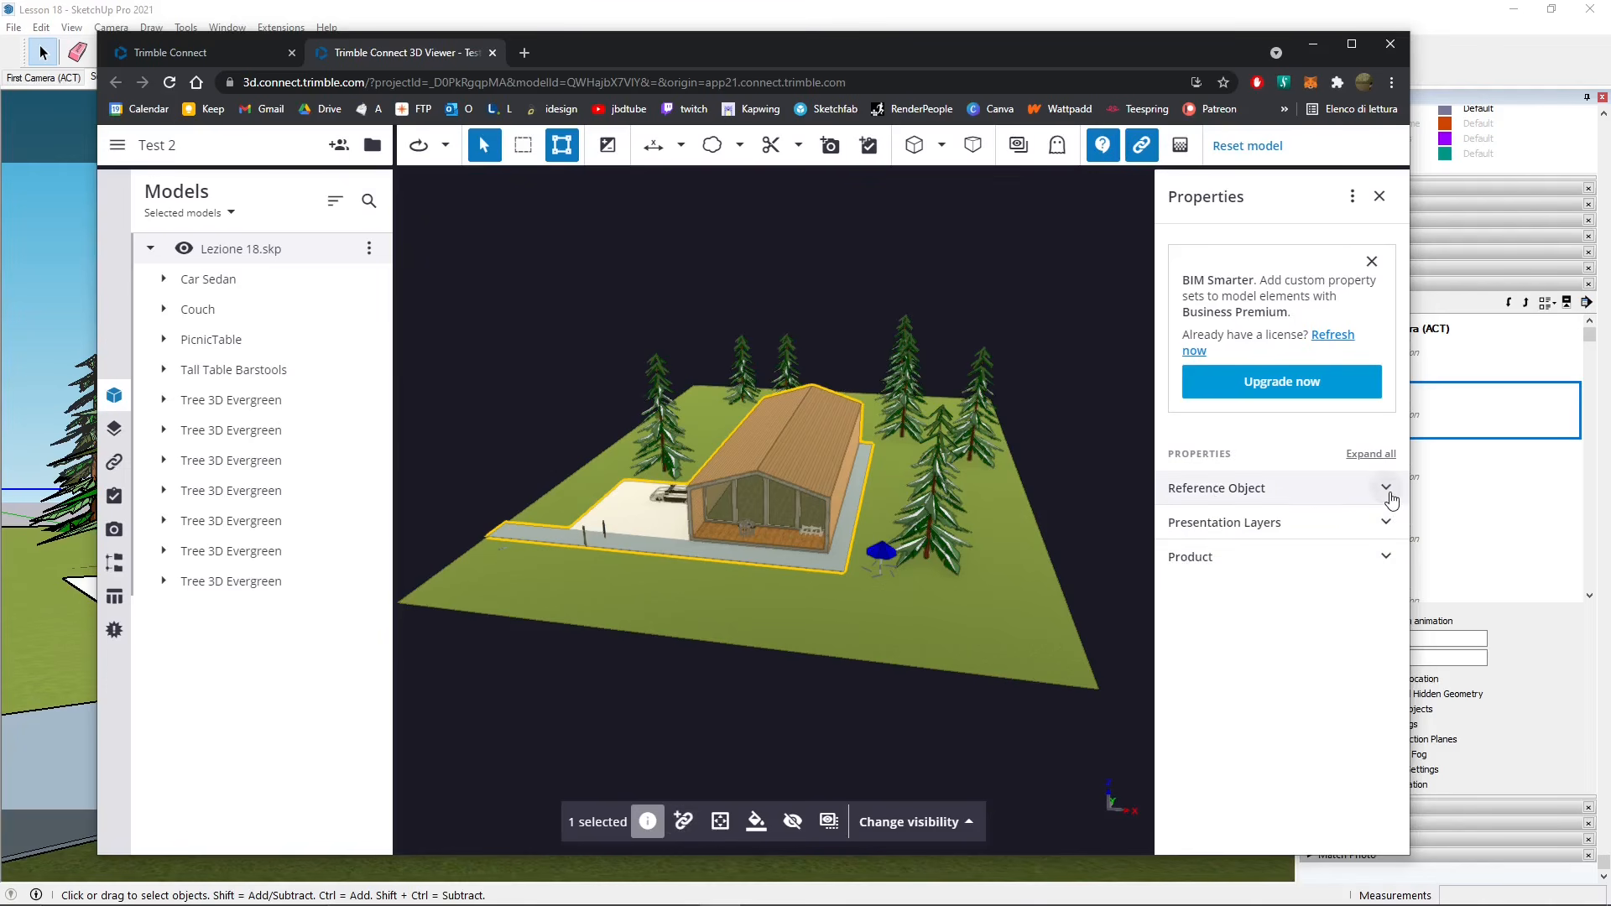
click(1389, 523)
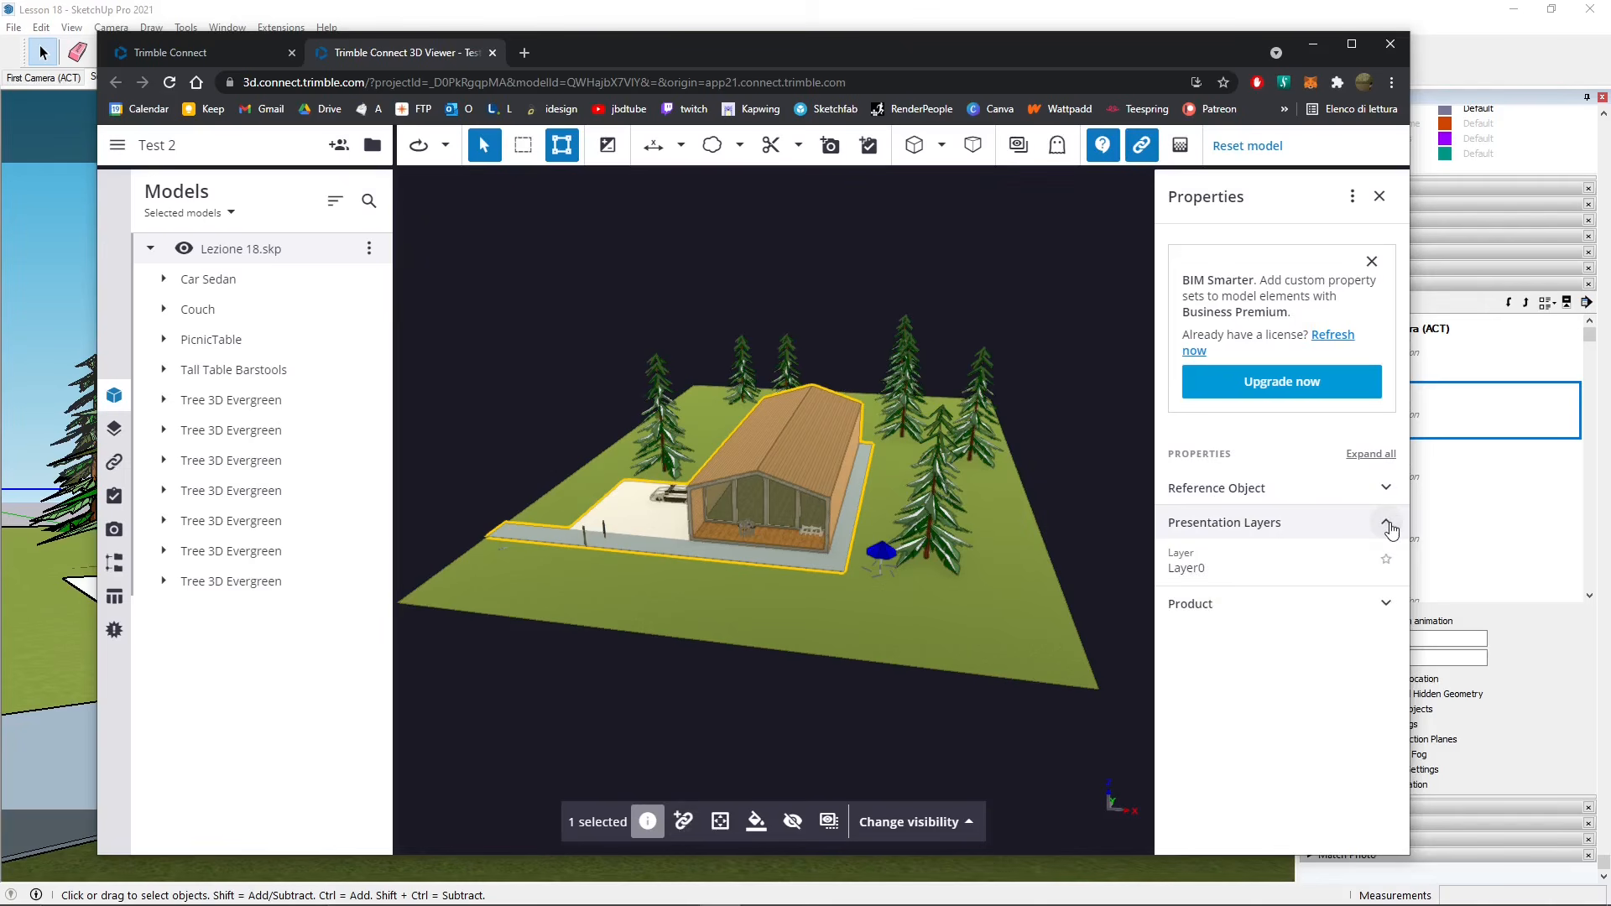
click(1387, 559)
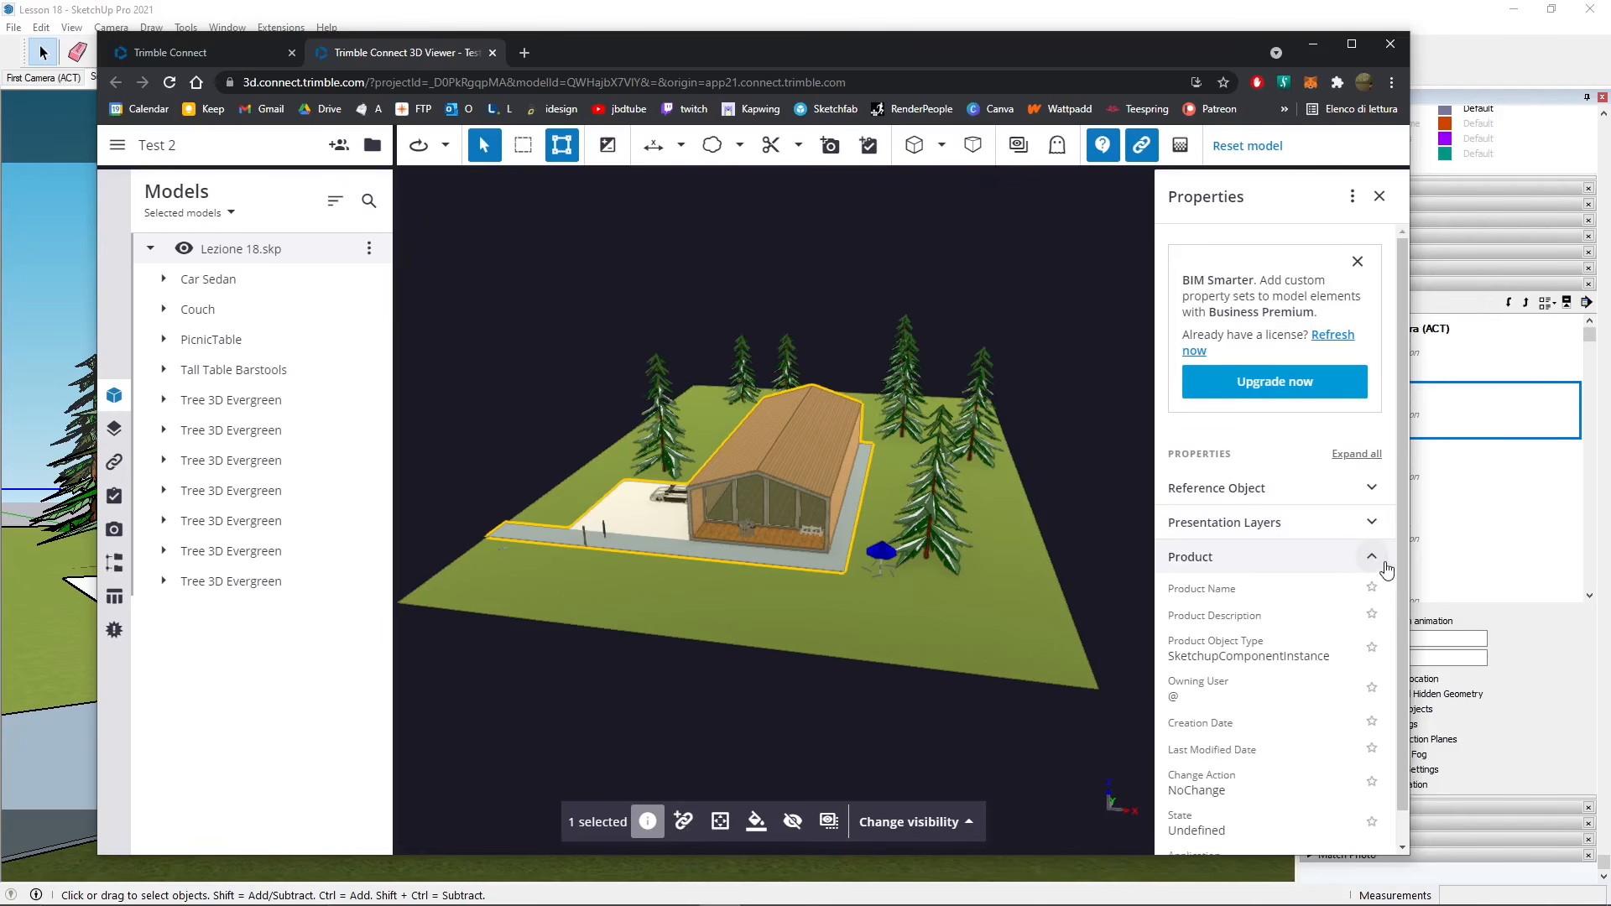
click(1386, 561)
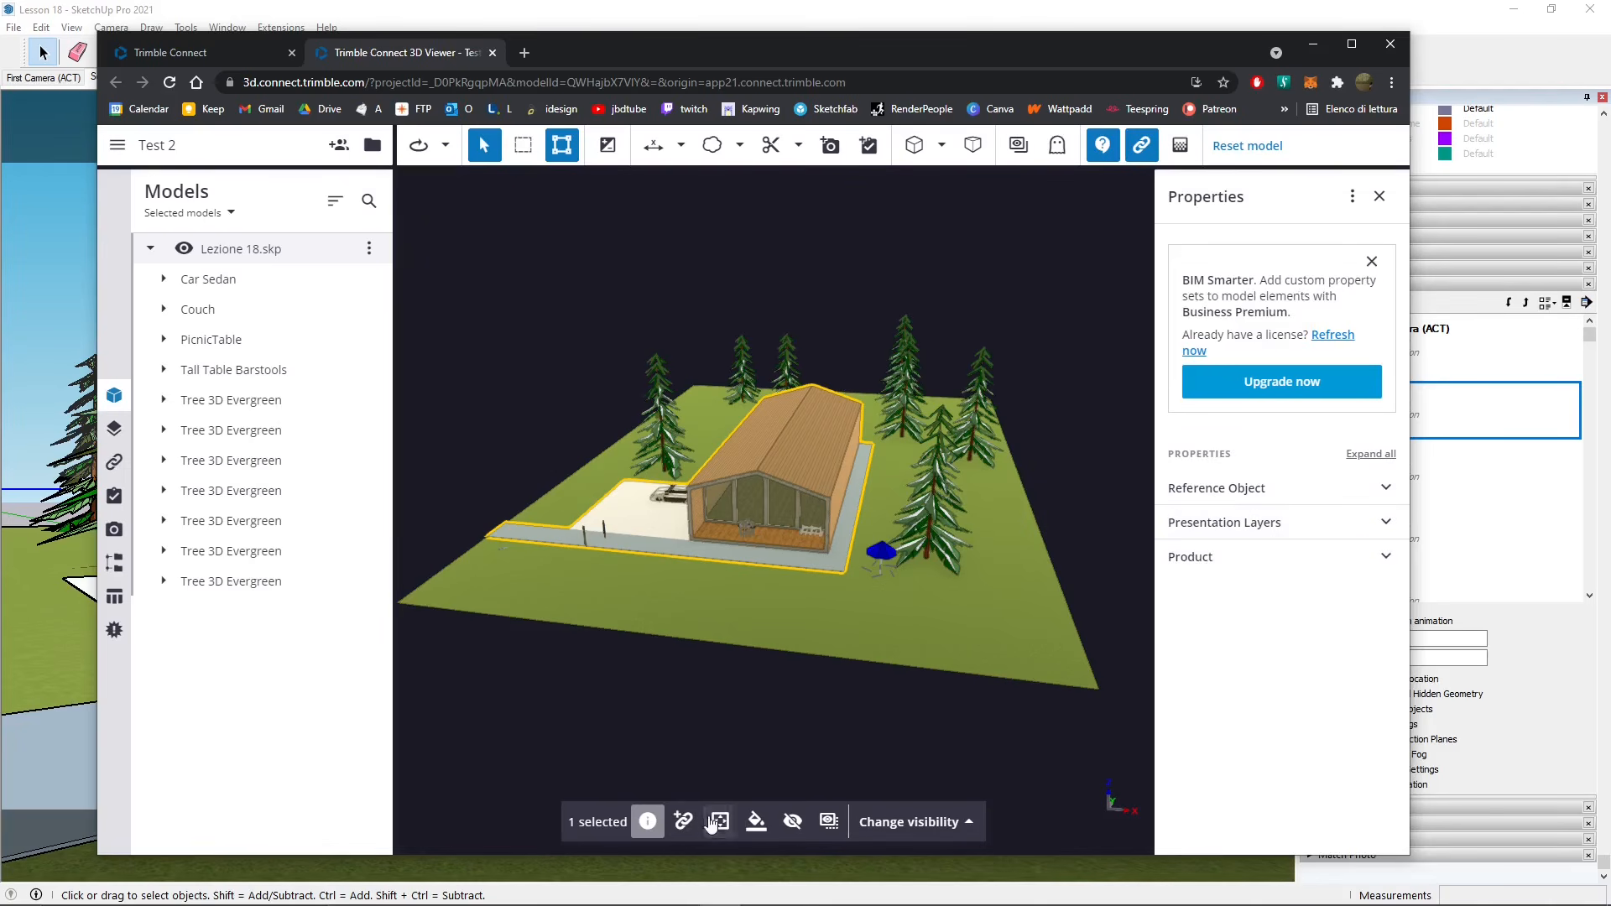
click(682, 823)
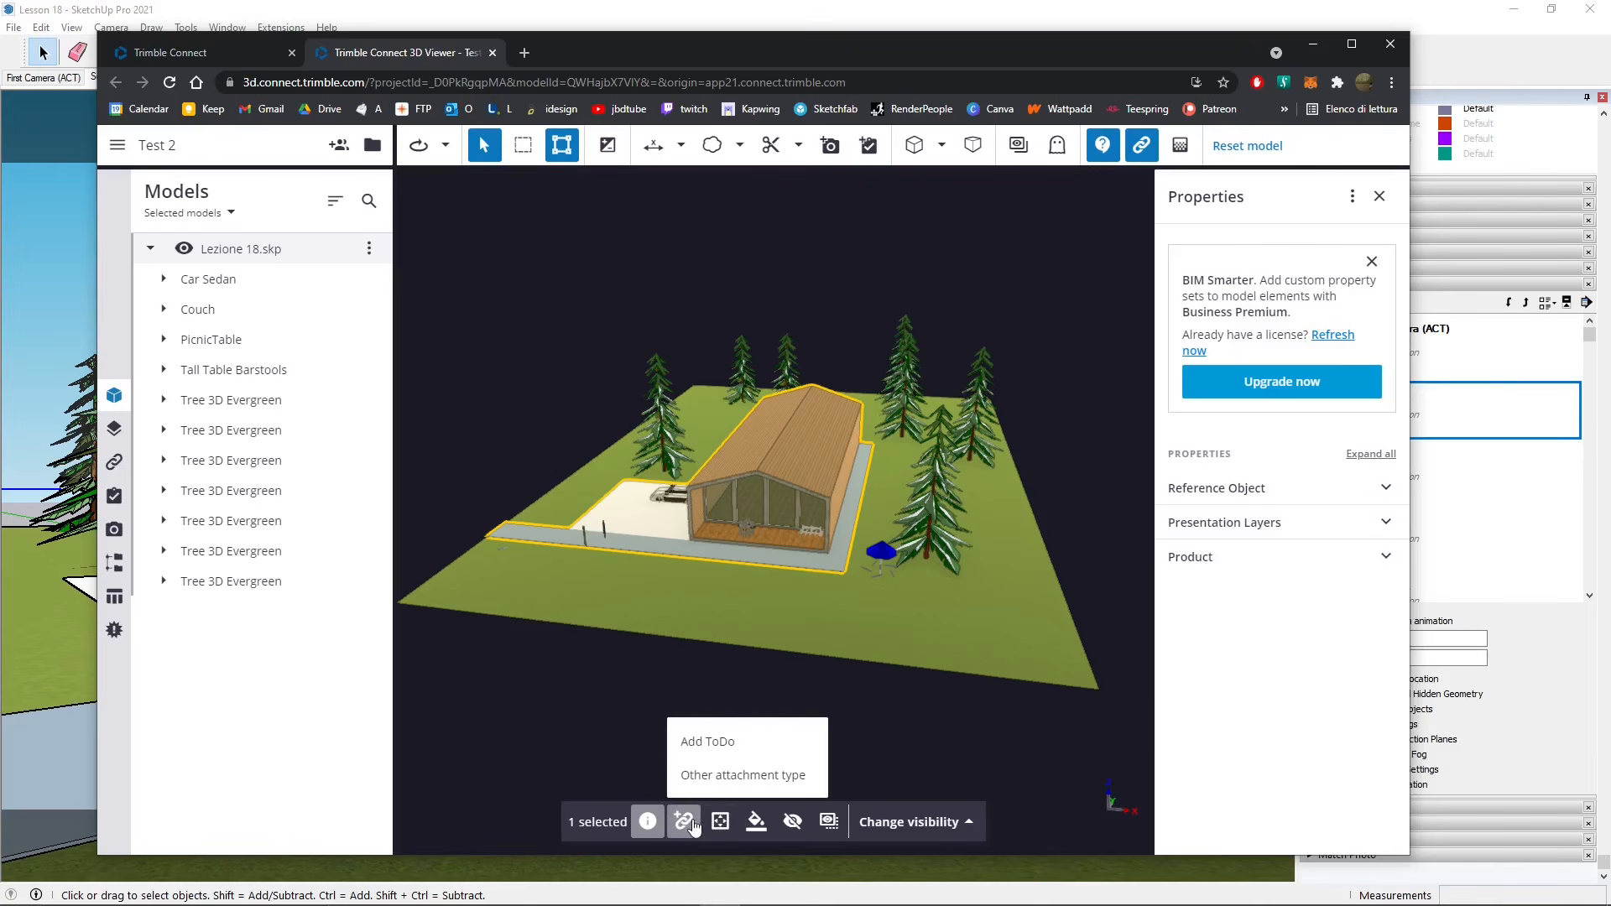